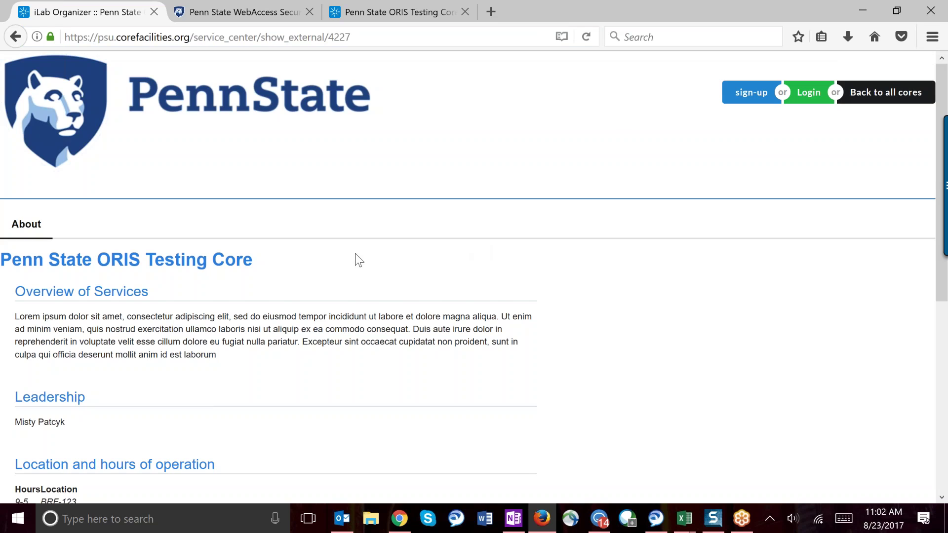
Step: Scroll through the Penn State ORIS Testing Core page to review its contents
scroll(355, 253, "down", 1)
scroll(474, 269, "down", 2)
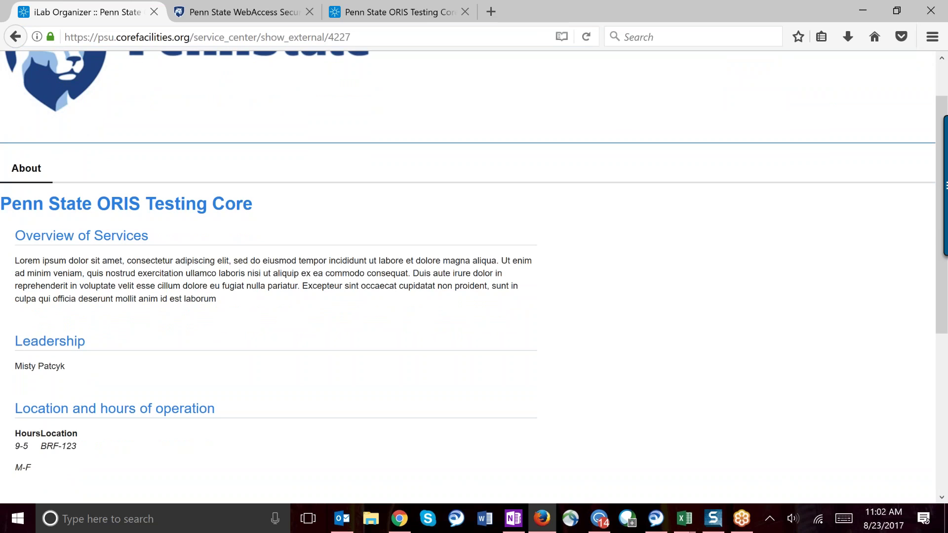
scroll(468, 276, "down", 3)
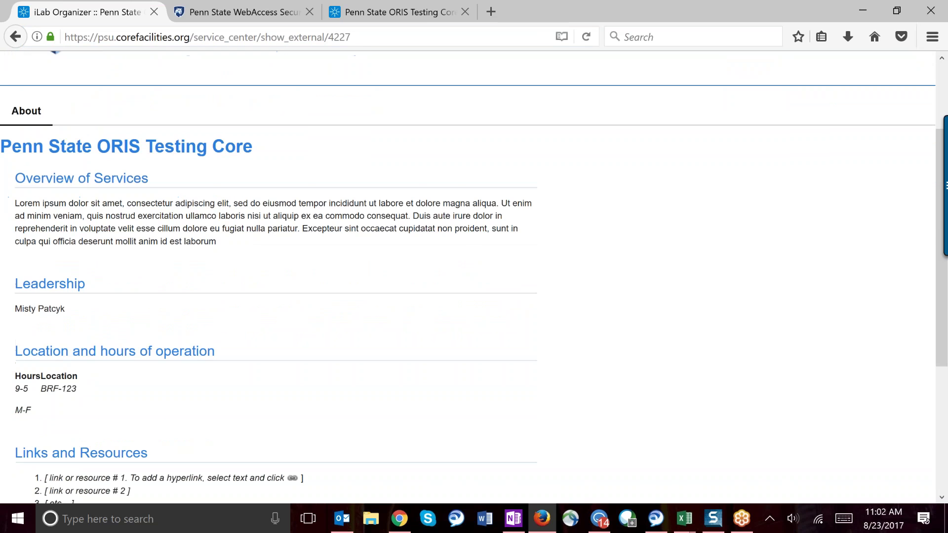
scroll(467, 276, "down", 1)
scroll(468, 276, "down", 5)
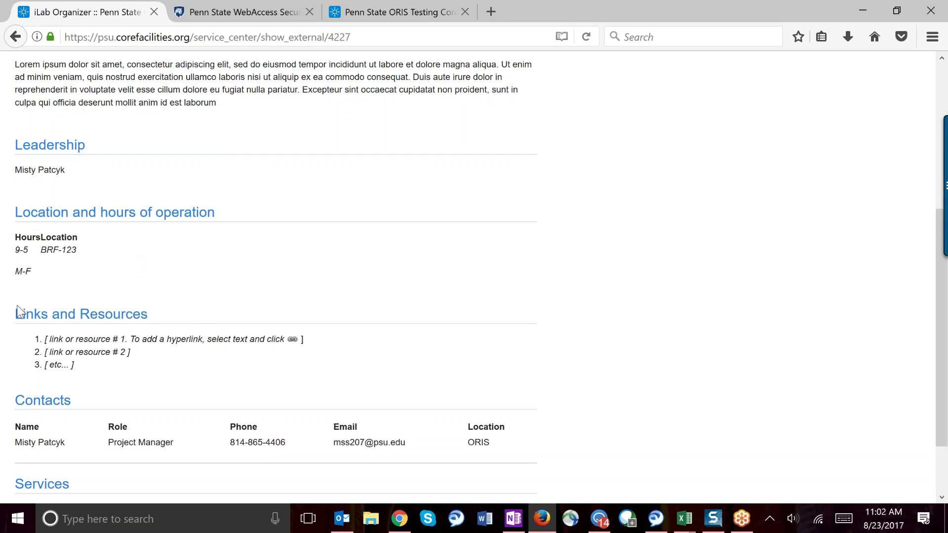
scroll(290, 406, "down", 2)
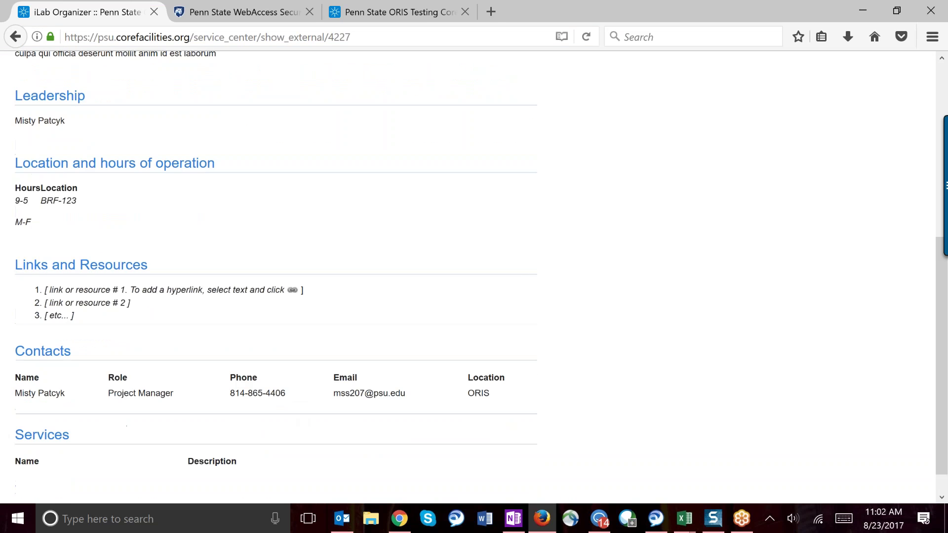
scroll(468, 277, "down", 1)
scroll(468, 276, "up", 6)
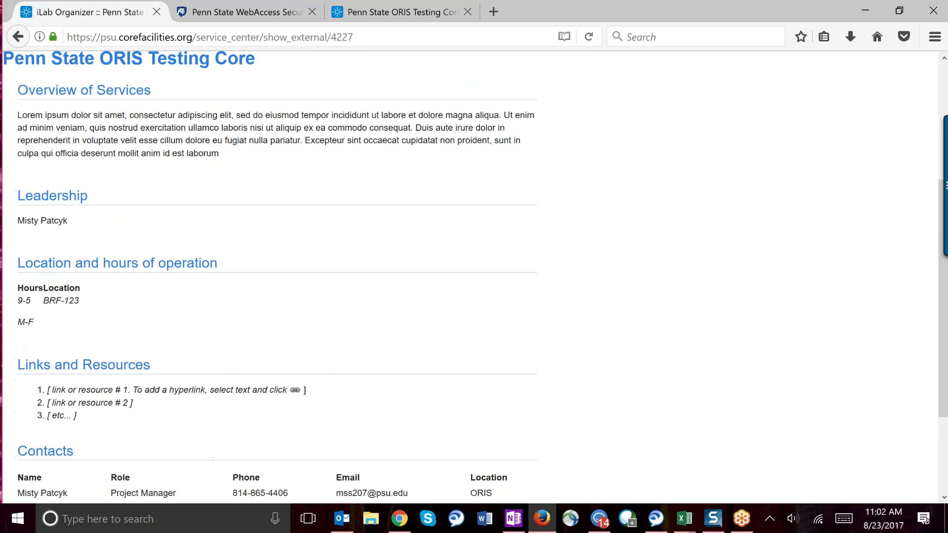
scroll(468, 276, "up", 4)
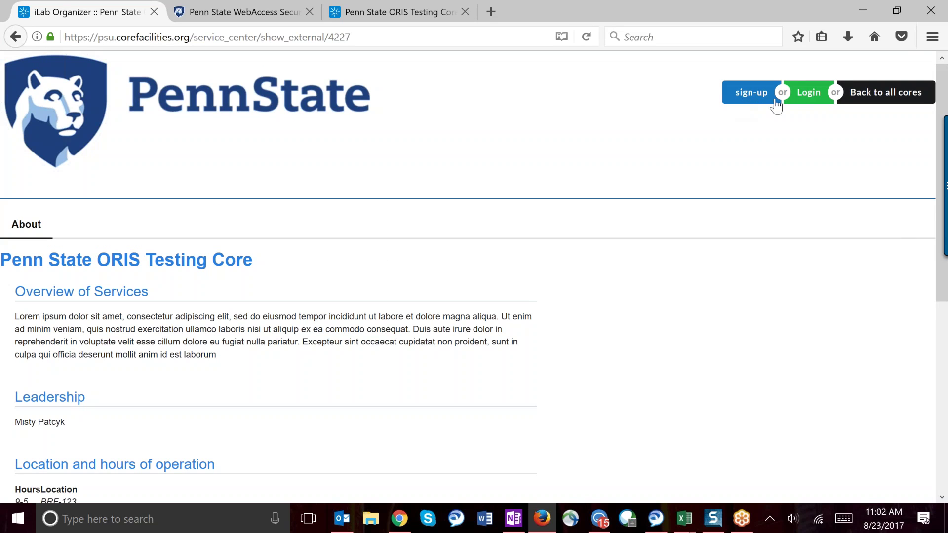
Step: Log in as a Penn State user and return to the core's signed-in page
left_click(807, 96)
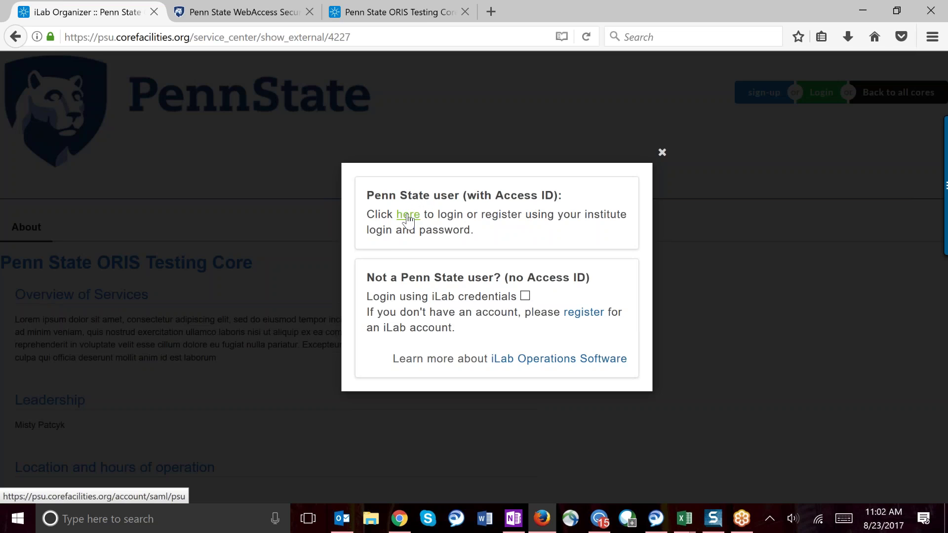
left_click(236, 12)
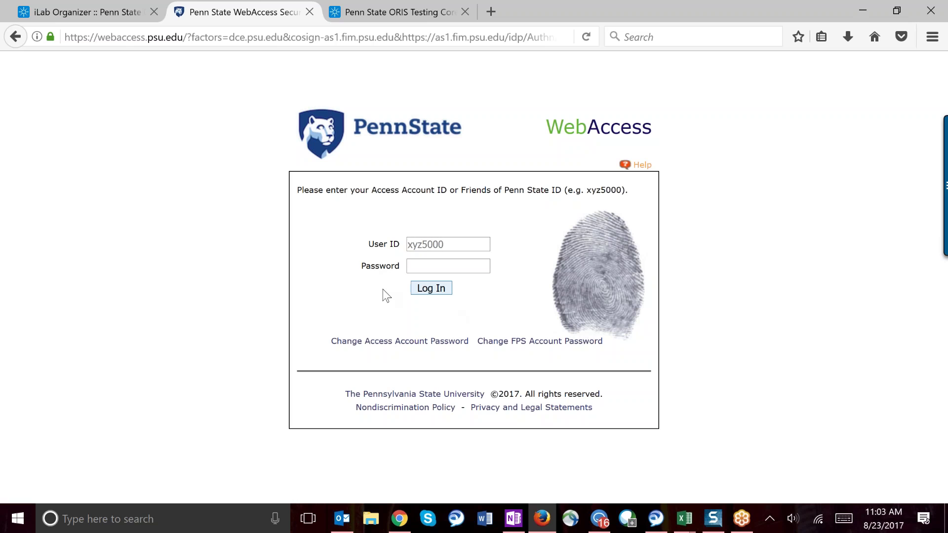
left_click(373, 14)
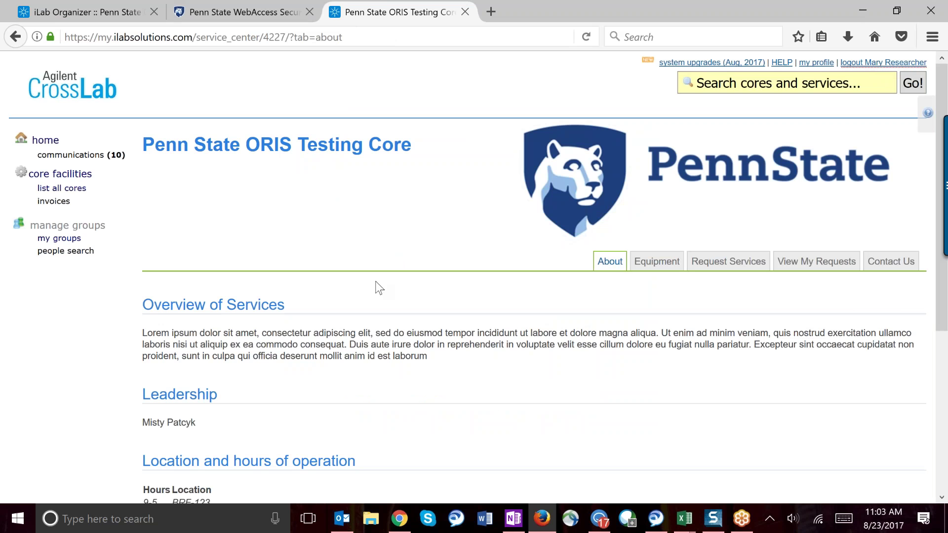
Step: Review the core's About information, then show its Equipment listing
scroll(378, 287, "down", 3)
scroll(378, 287, "down", 2)
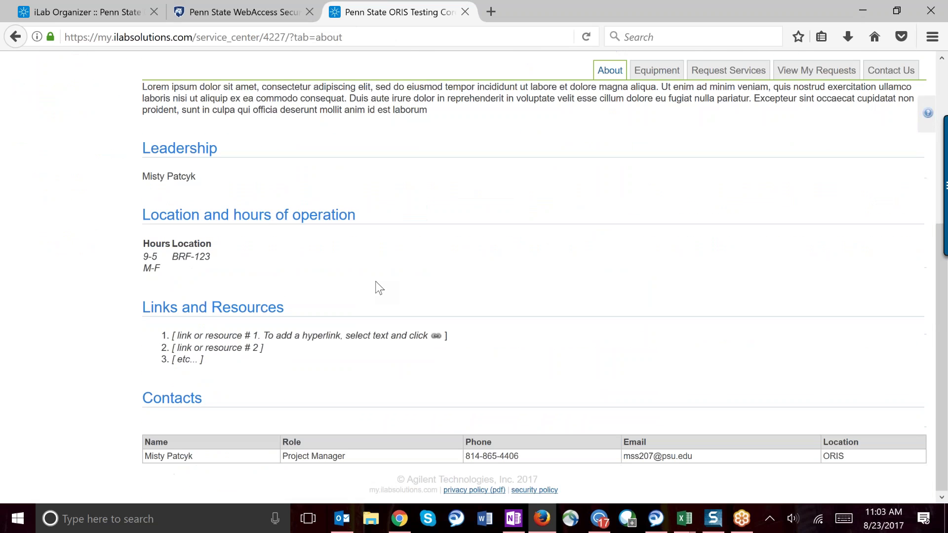
scroll(378, 287, "up", 1)
scroll(378, 286, "down", 1)
scroll(378, 288, "down", 1)
scroll(379, 287, "up", 5)
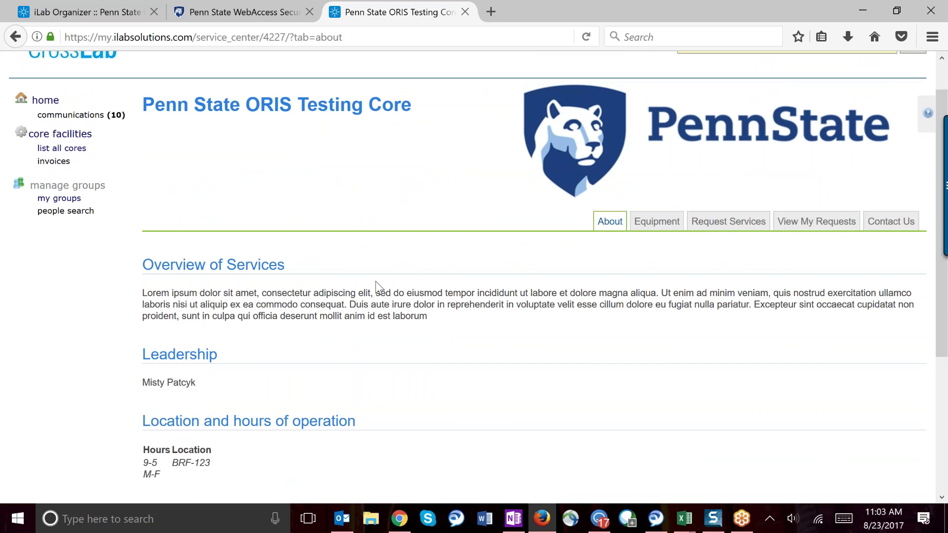
scroll(378, 287, "down", 1)
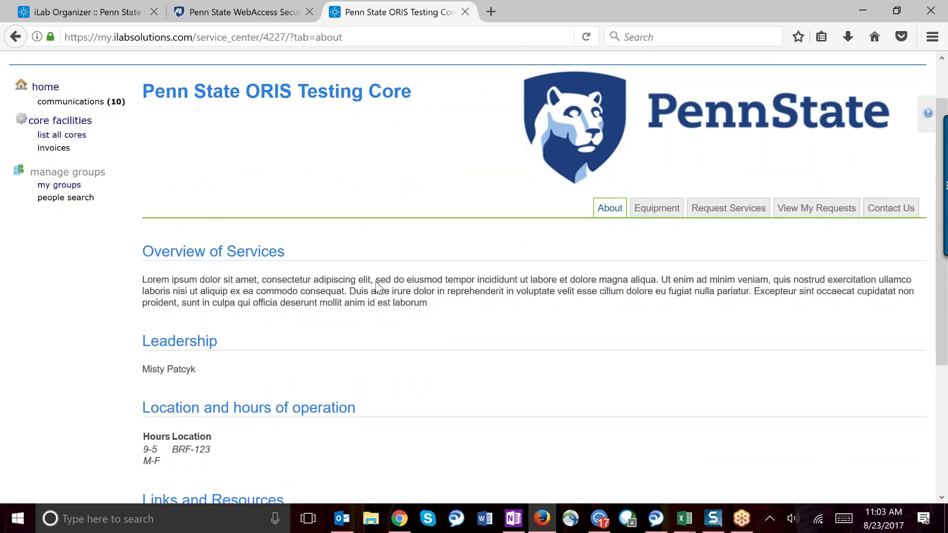
scroll(377, 287, "down", 5)
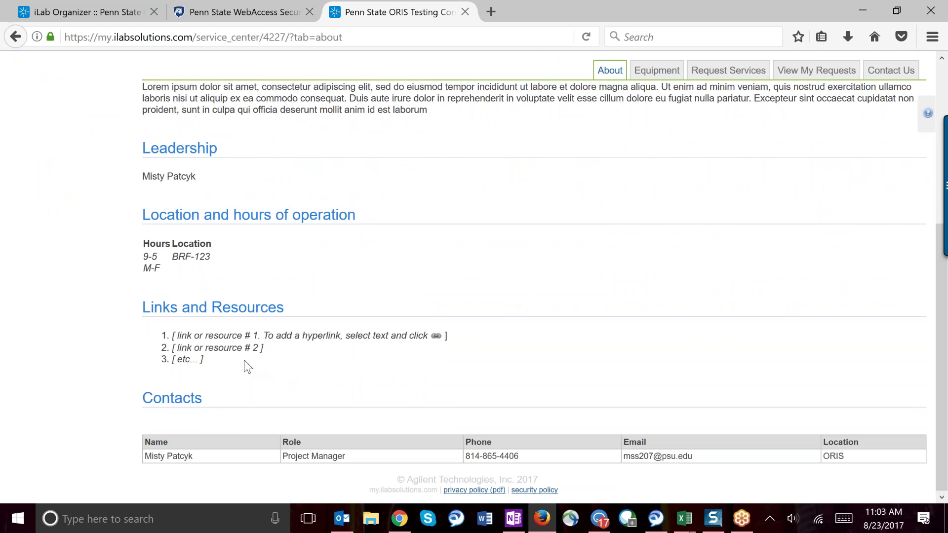
scroll(393, 360, "up", 5)
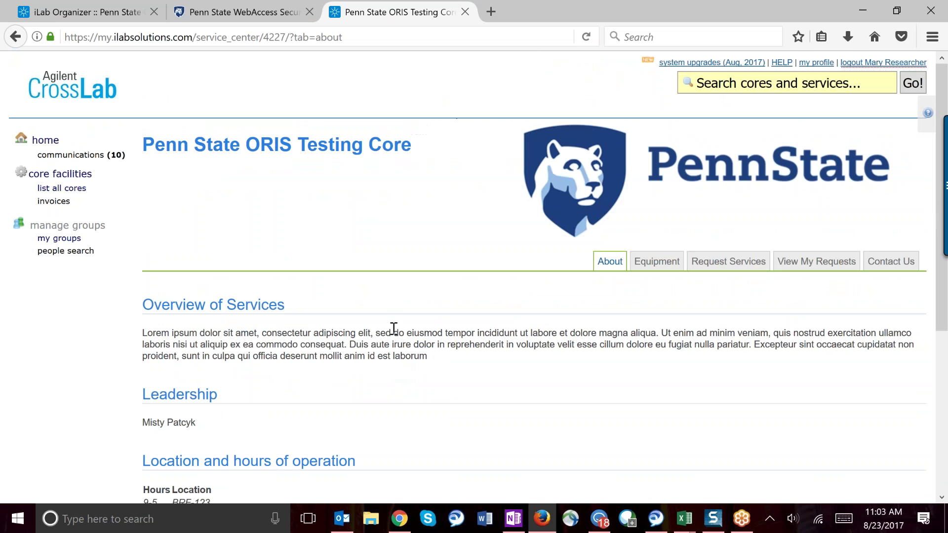
left_click(655, 269)
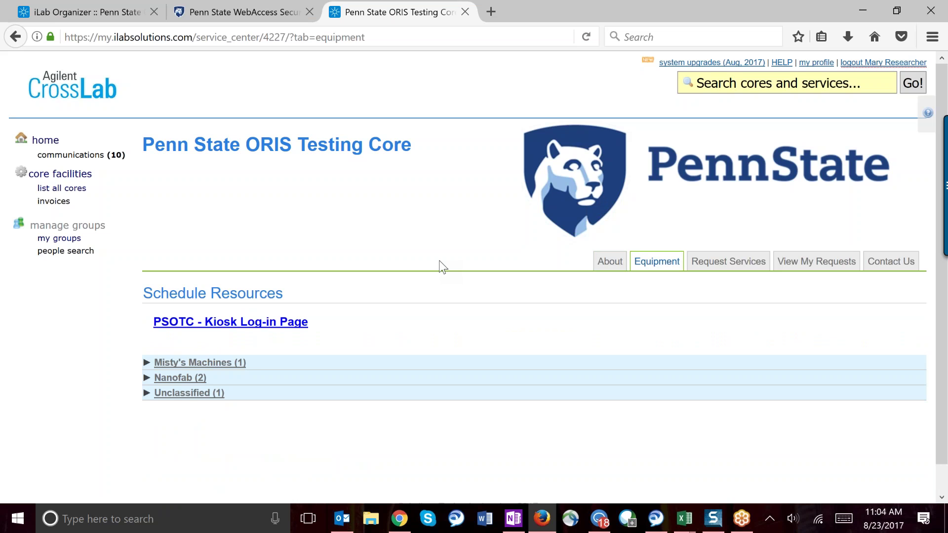
Step: Expand Nanofab (2) and view the CEE Spinner/Coater Glove Box and Vacuum Oven Suite schedule
scroll(440, 266, "down", 1)
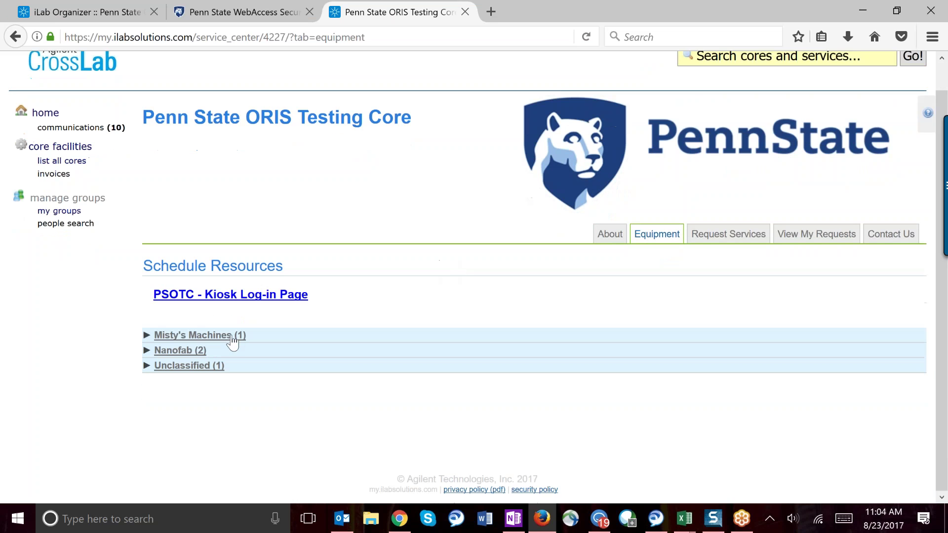
left_click(174, 350)
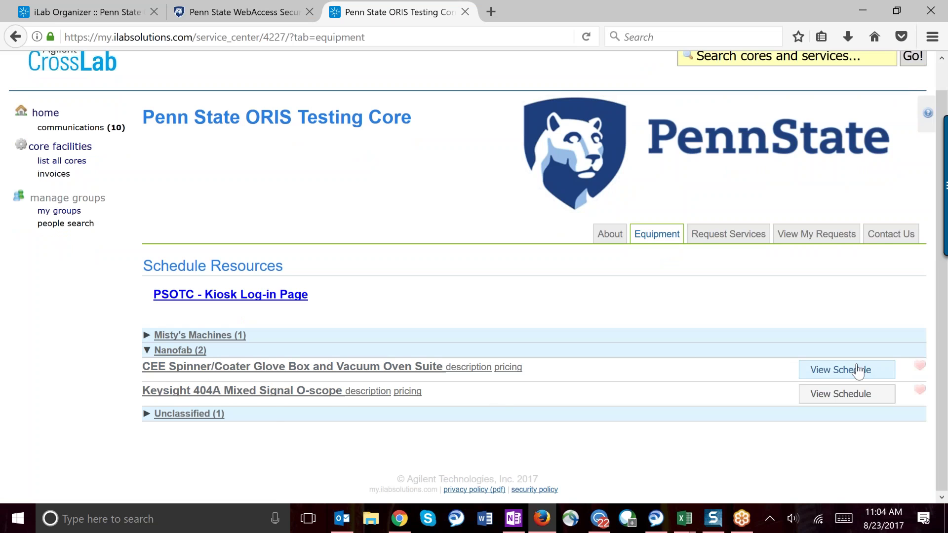
left_click(833, 376)
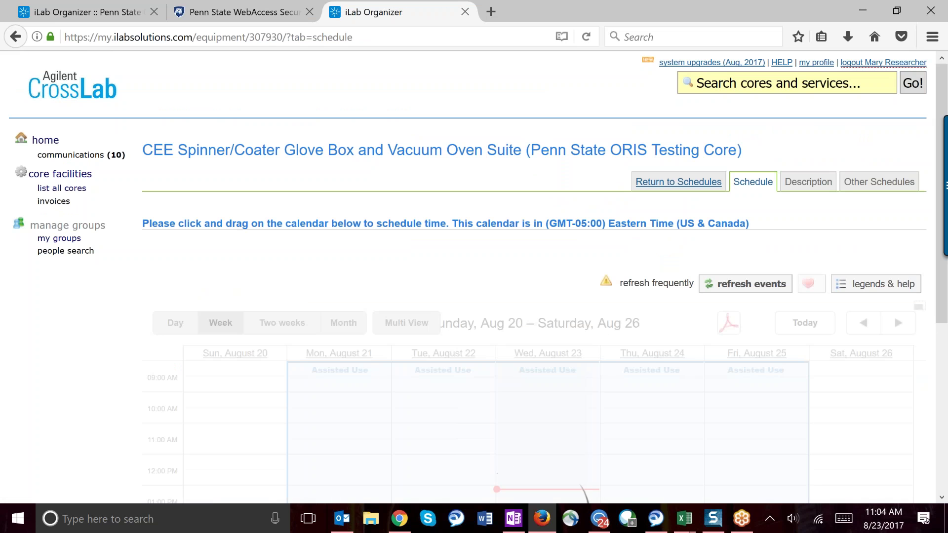
Step: Try booking Wednesday 2:00–3:30 PM and dismiss the 'within 7 hours' refusal
scroll(493, 296, "down", 2)
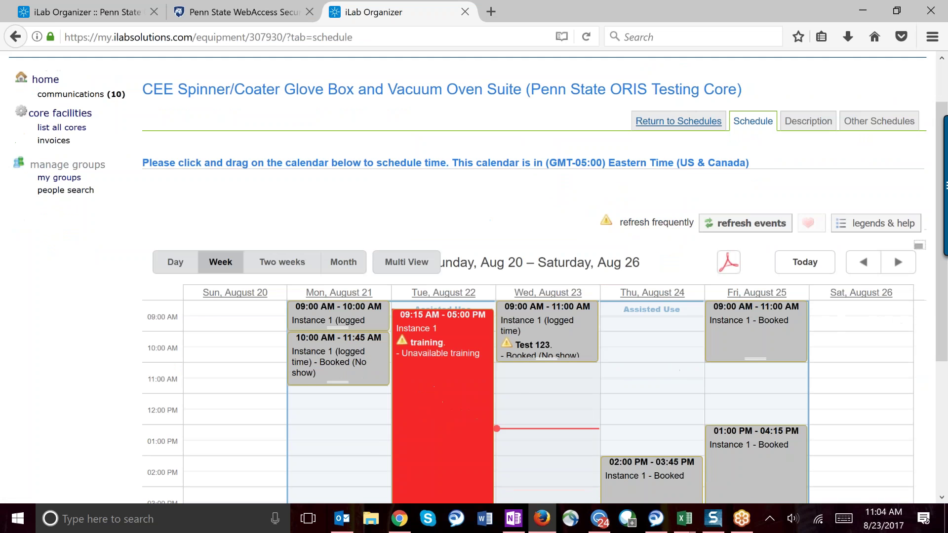
scroll(493, 296, "down", 1)
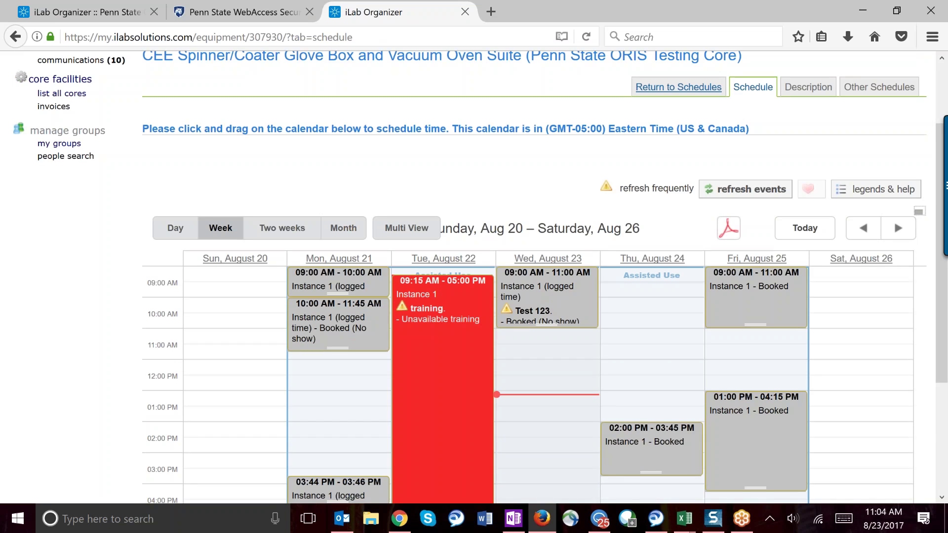
scroll(893, 206, "down", 3)
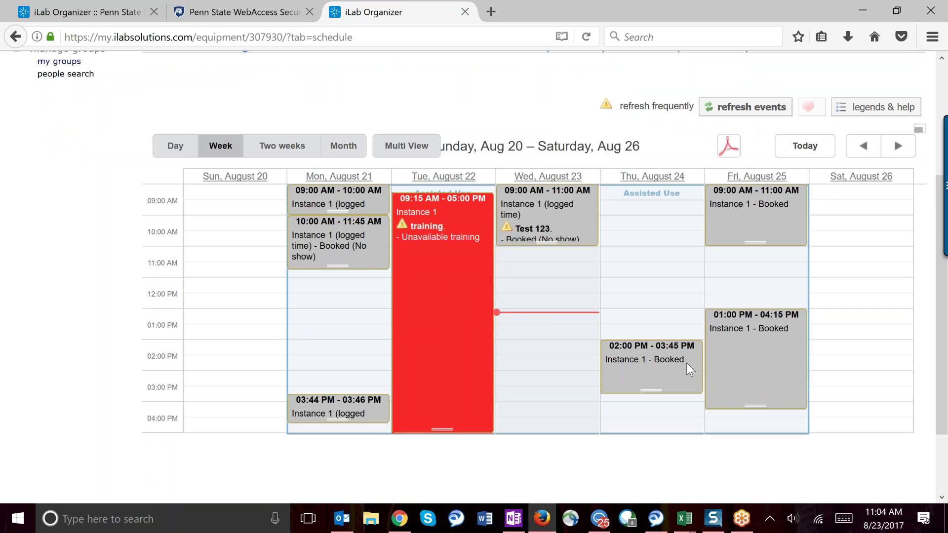
mouse_move(650, 357)
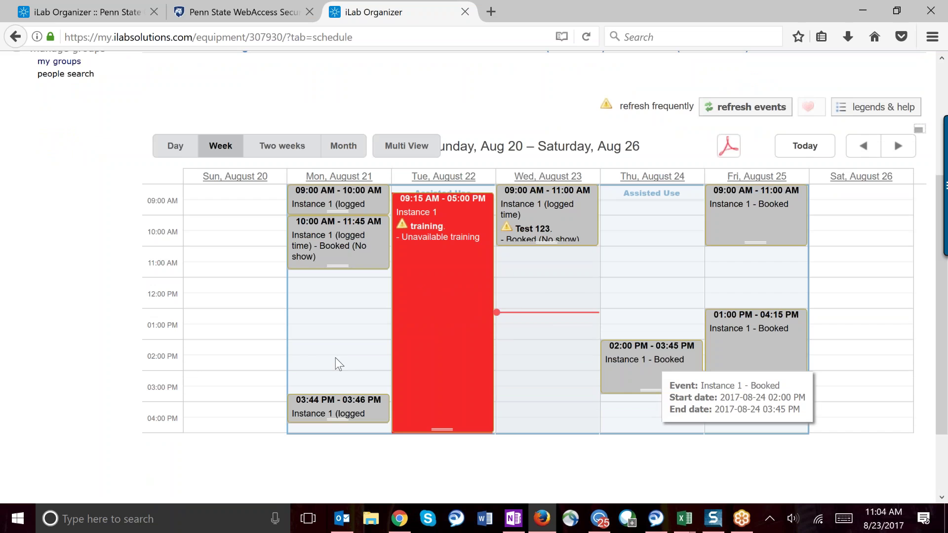
mouse_move(576, 202)
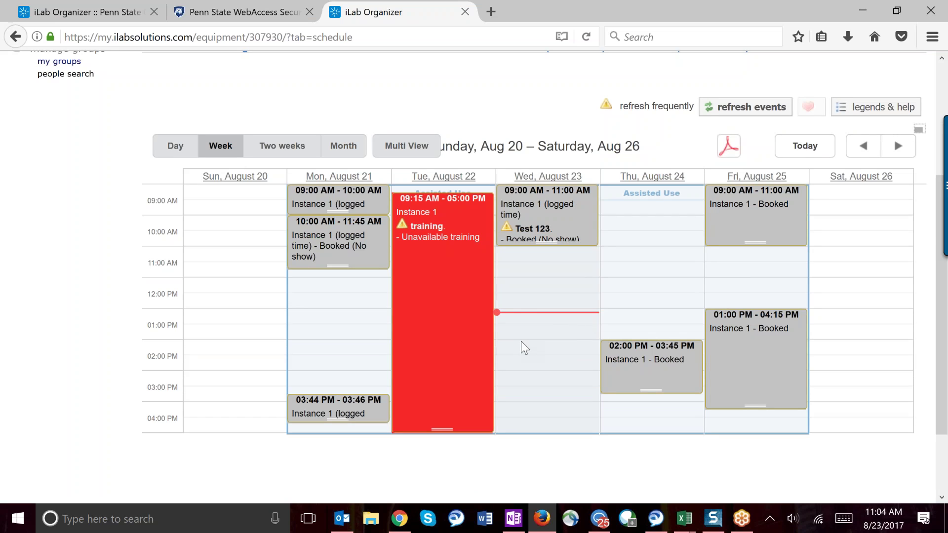
left_click_drag(520, 345, 520, 402)
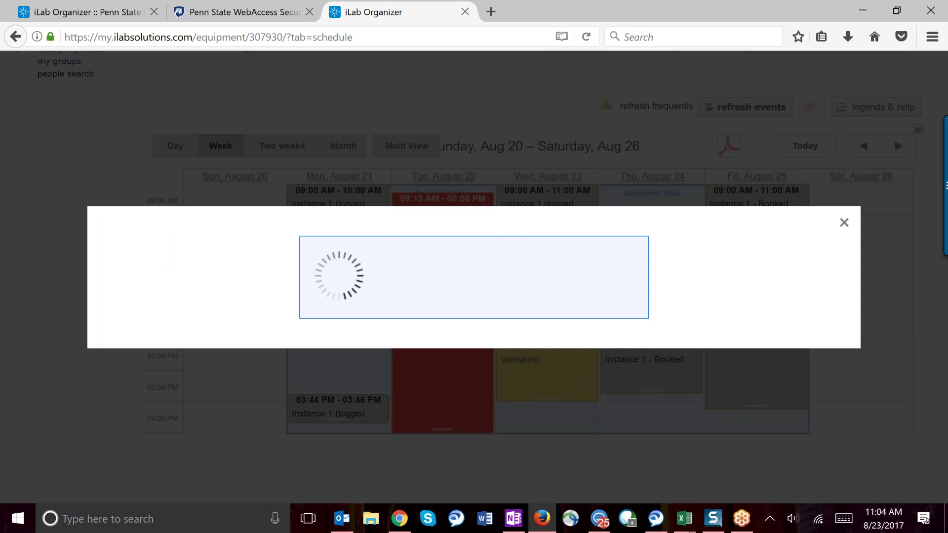
left_click(599, 253)
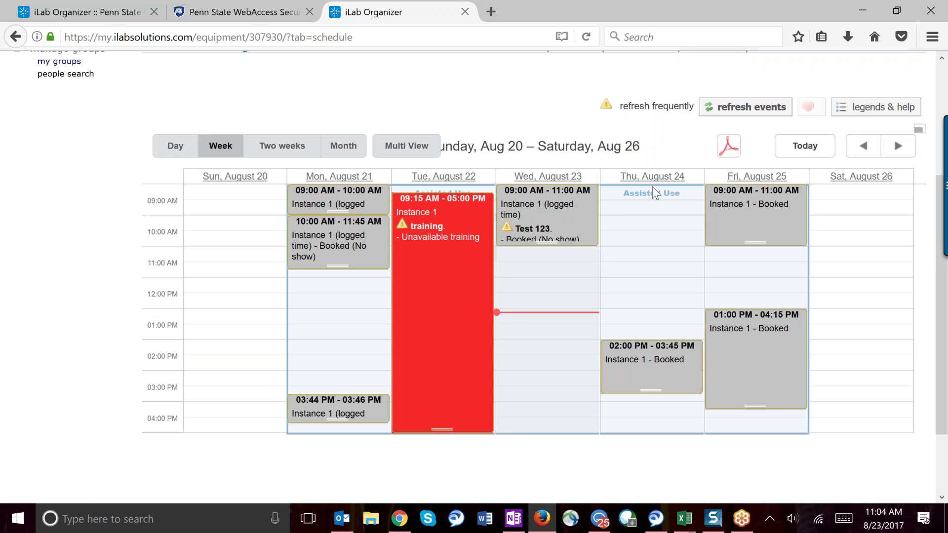
left_click_drag(647, 202, 646, 228)
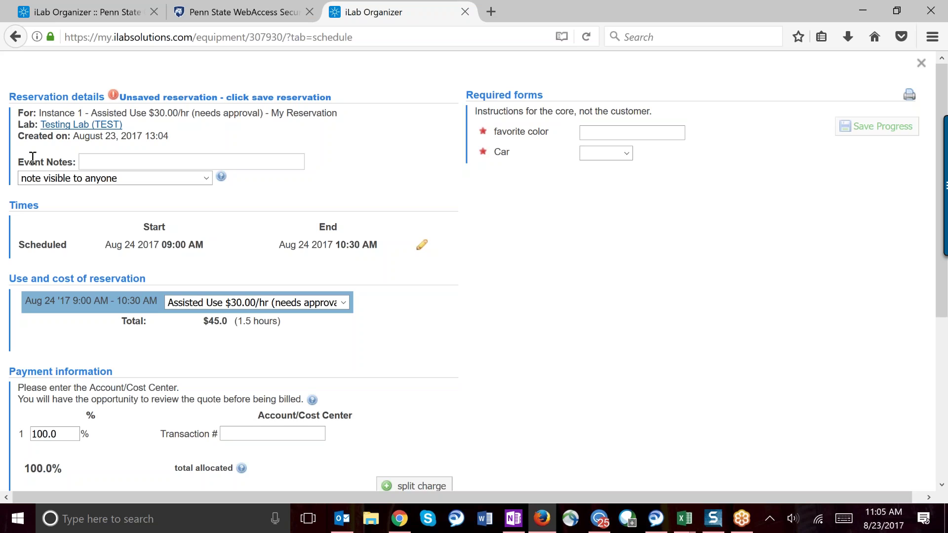
left_click(271, 156)
type("Testing 123")
left_click(204, 179)
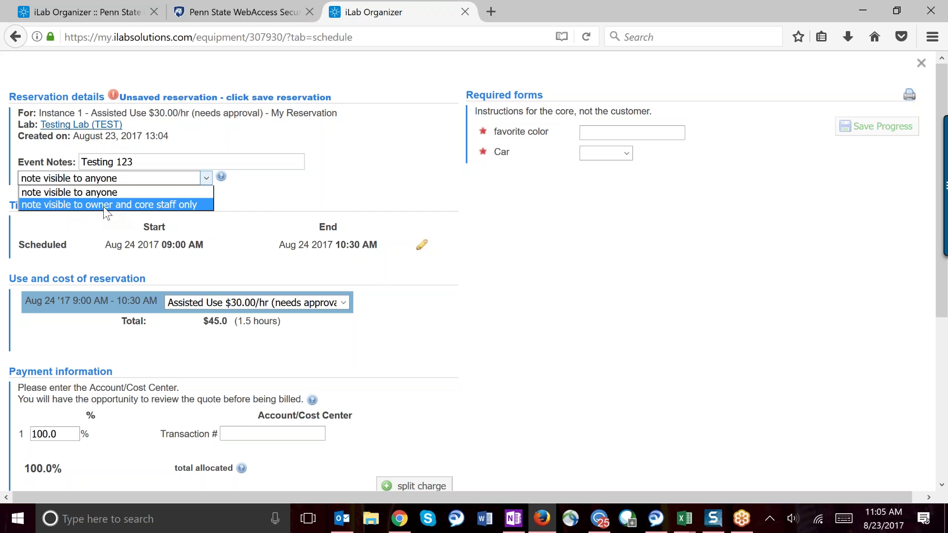
left_click(282, 184)
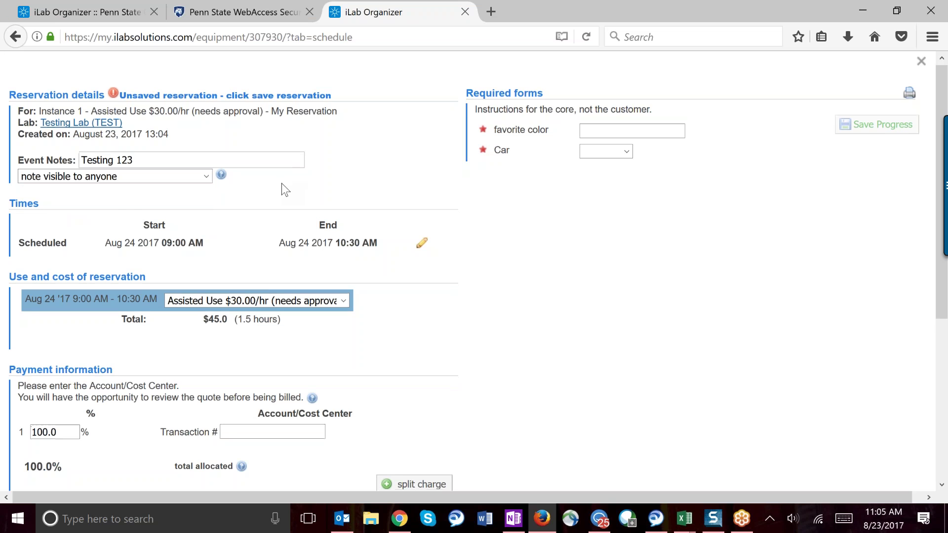
scroll(282, 183, "down", 3)
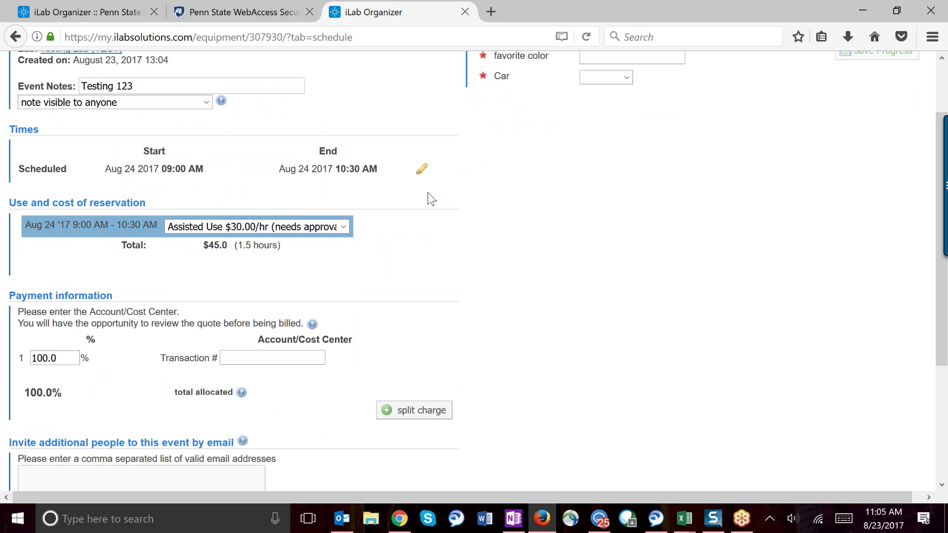
scroll(447, 213, "up", 1)
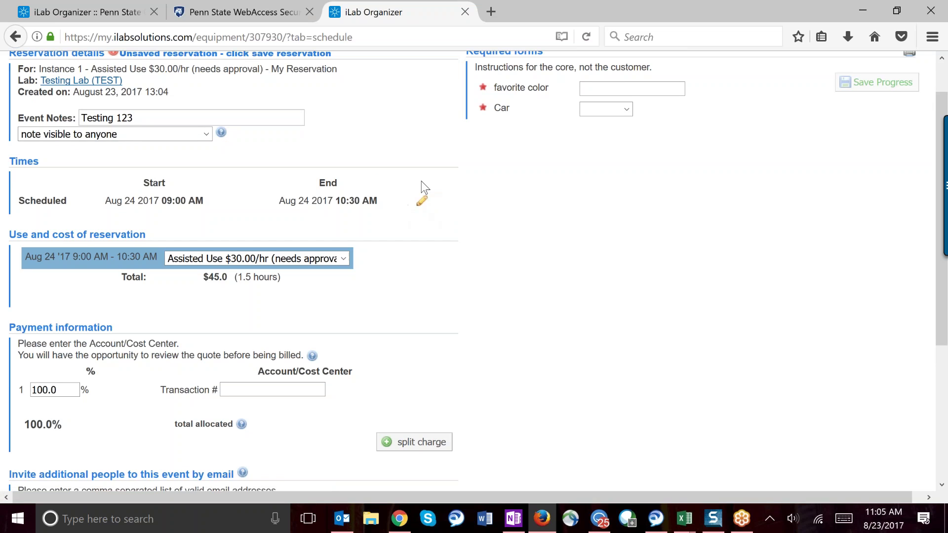
Step: Change the reservation end time to 10:45 AM, making it 1.75 hours for $52.5
left_click(422, 203)
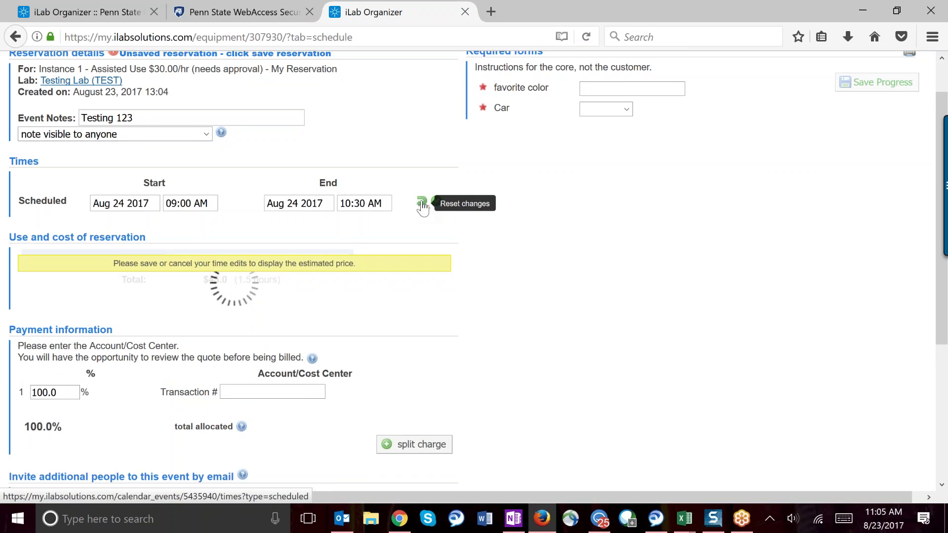
left_click(364, 203)
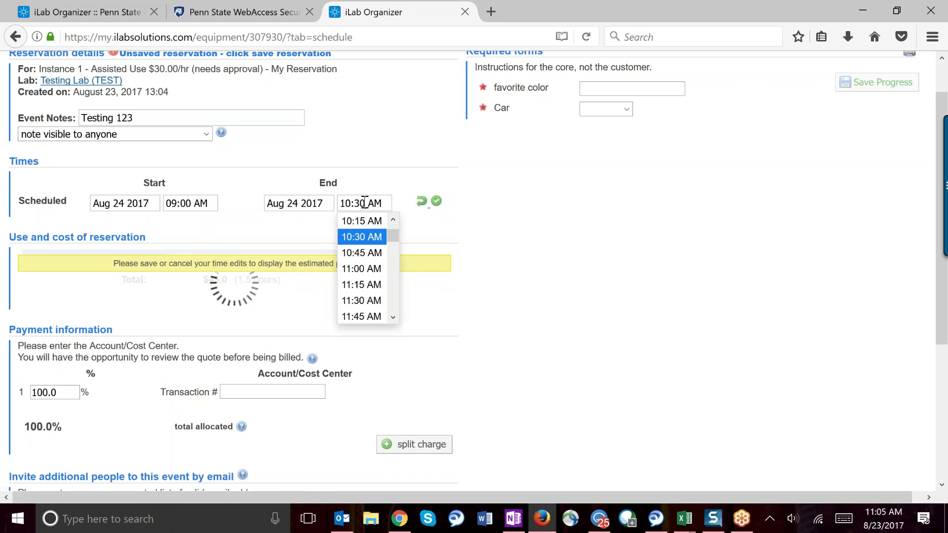
left_click(364, 253)
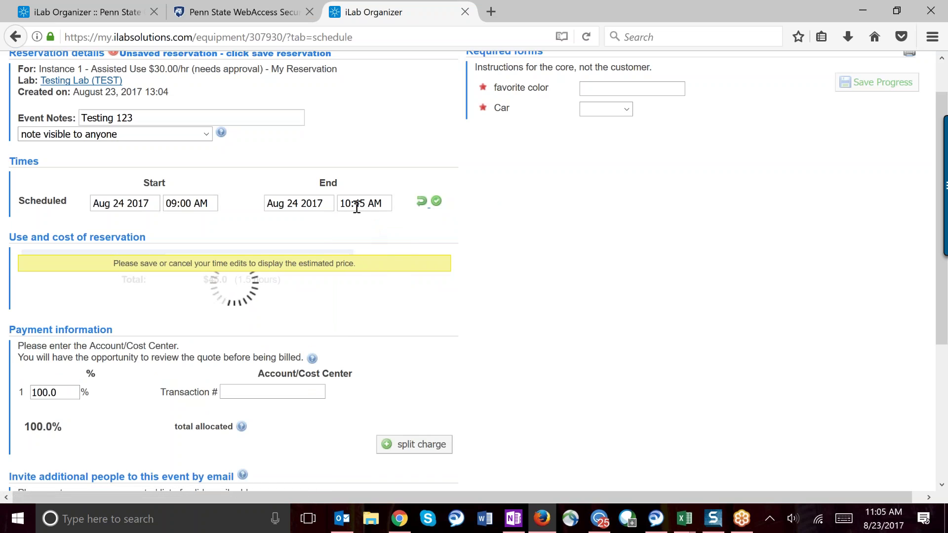
left_click(436, 203)
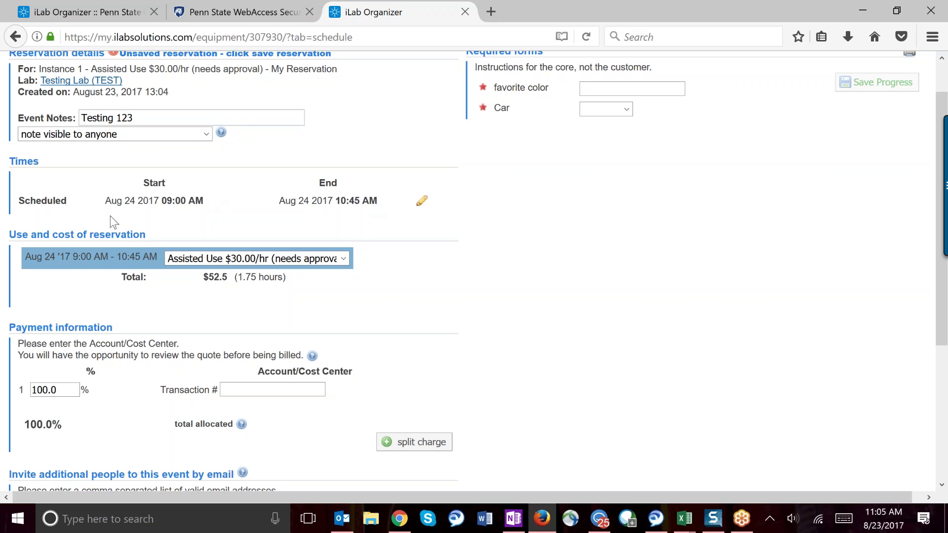
Step: Confirm the Assisted Use $30.00/hr rate stays selected
left_click_drag(76, 258, 156, 256)
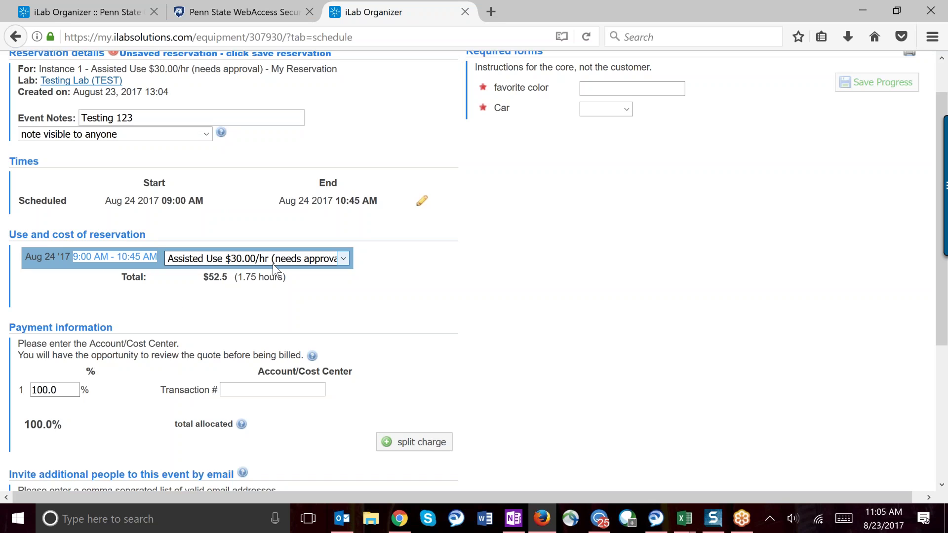
left_click(347, 257)
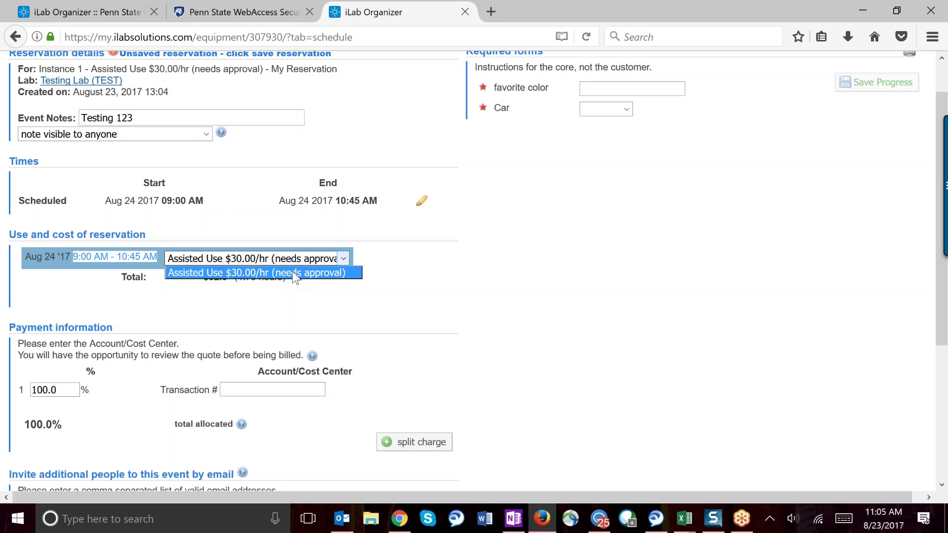
left_click(292, 272)
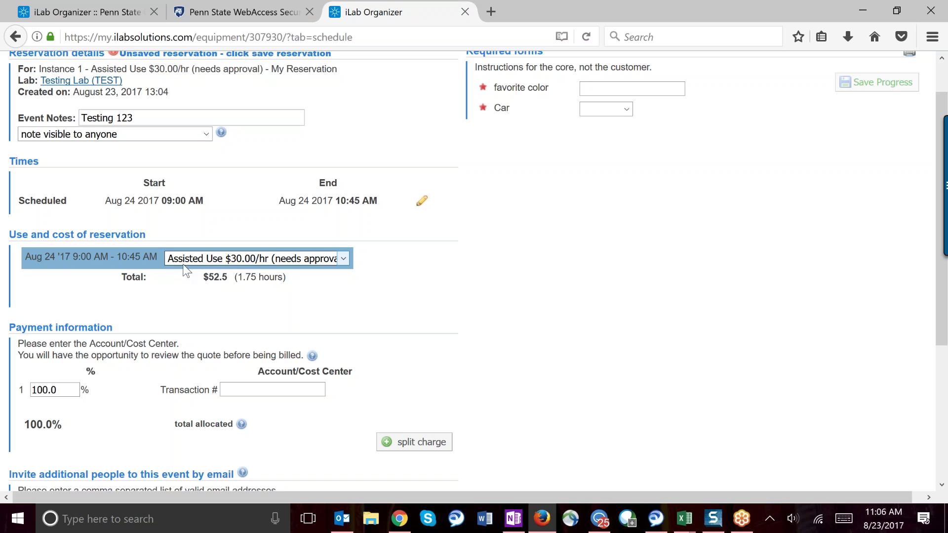
Step: Leave the rate unchanged and enter transaction number 1234 for payment
left_click(345, 259)
left_click(345, 259)
scroll(442, 320, "down", 3)
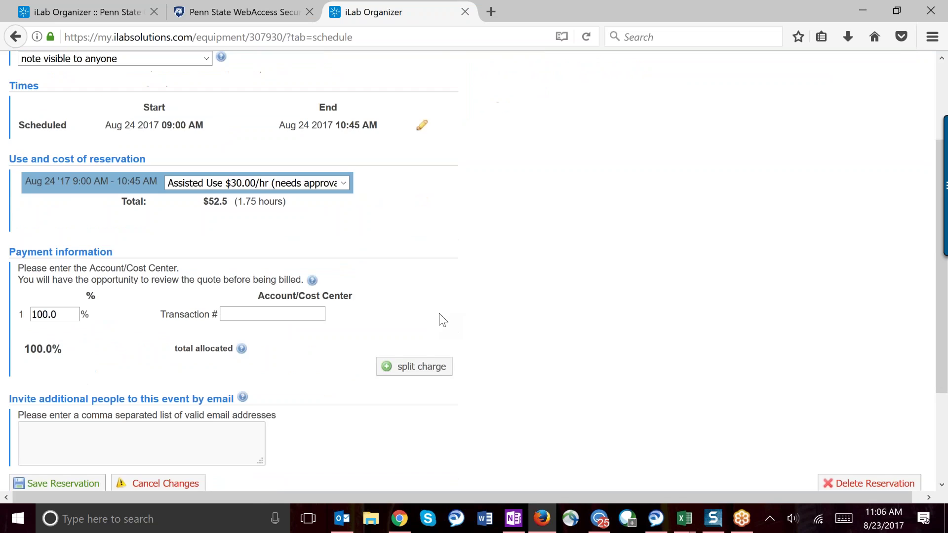
left_click(282, 307)
type("1234")
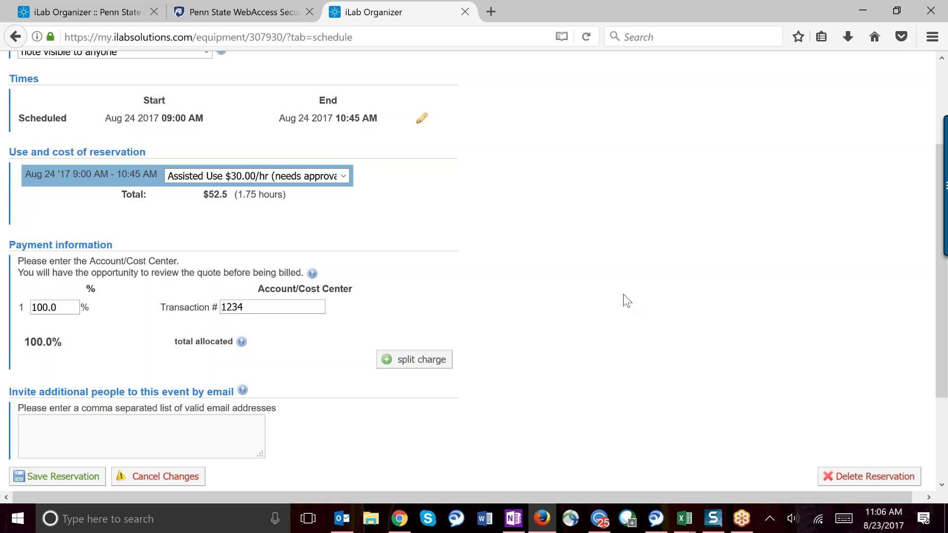
scroll(623, 294, "up", 3)
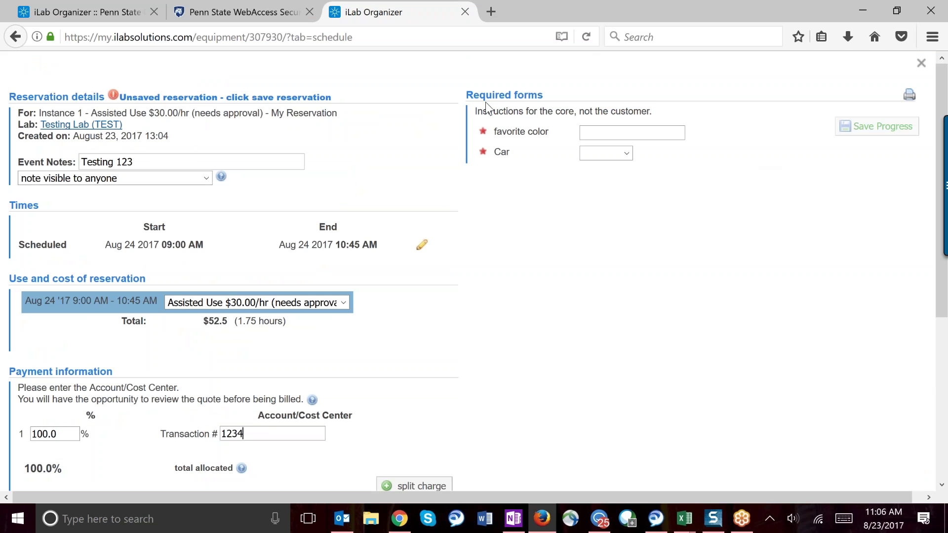
left_click(637, 134)
Step: Answer favorite color 'red' and car 'truck', then save the reservation
type("red")
left_click(625, 153)
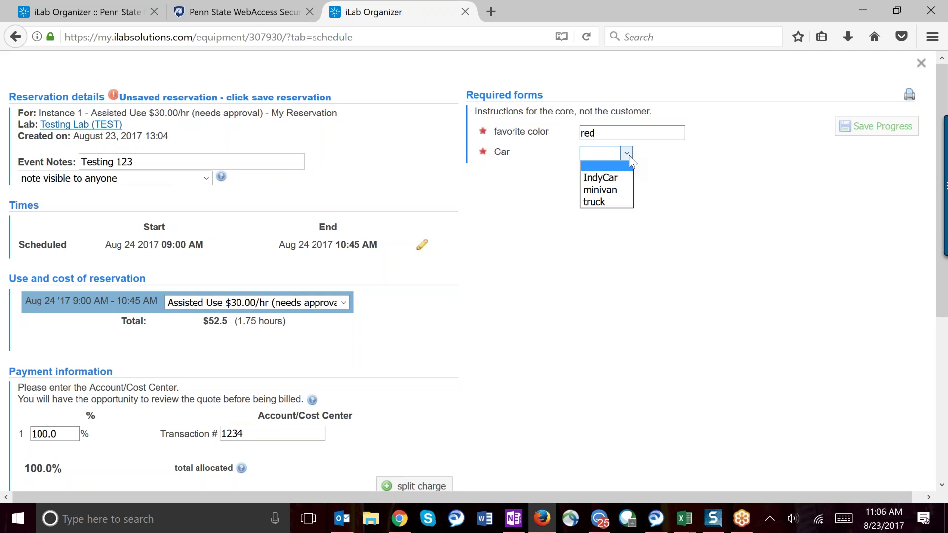
left_click(597, 202)
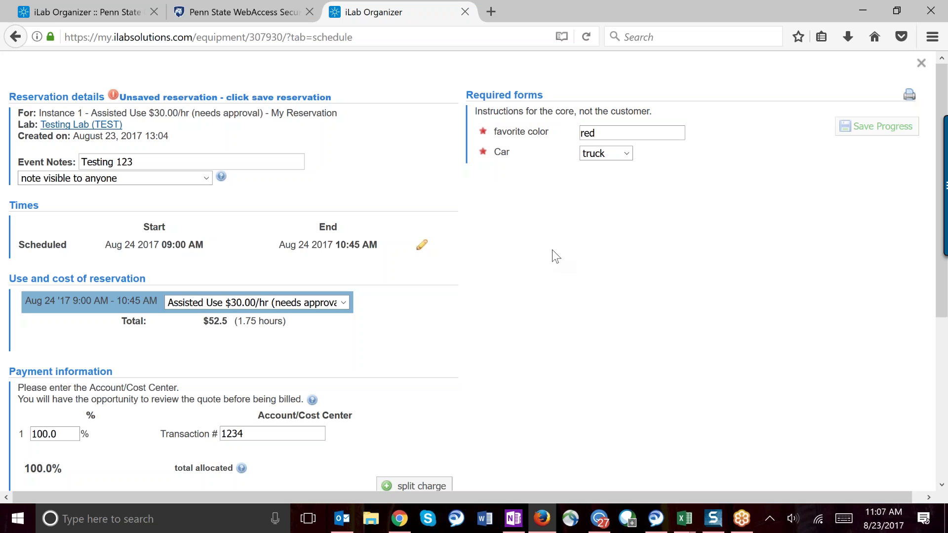
scroll(552, 250, "down", 5)
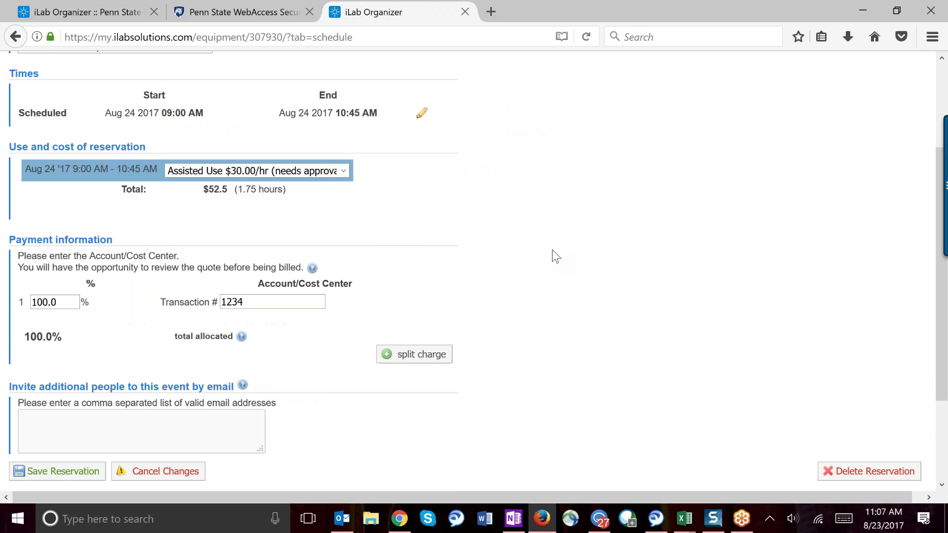
scroll(552, 250, "down", 1)
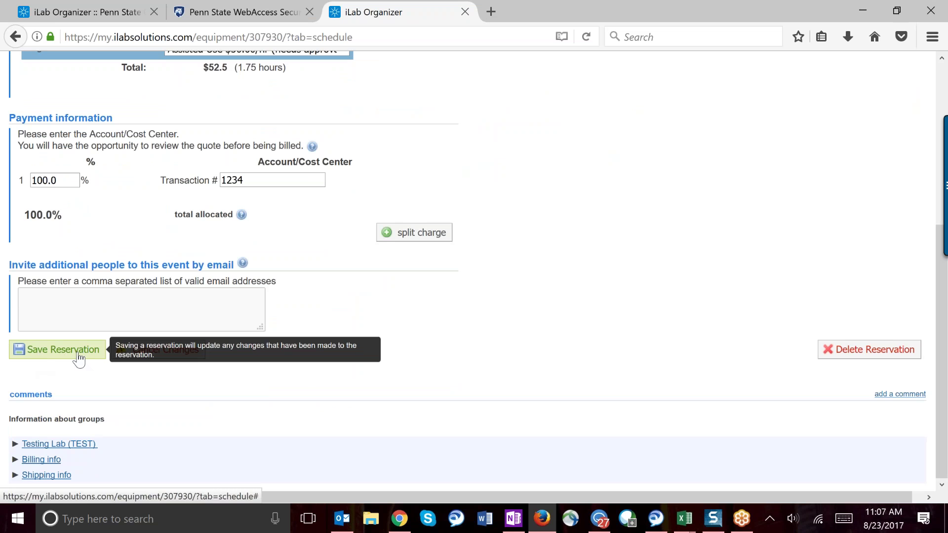
left_click(61, 359)
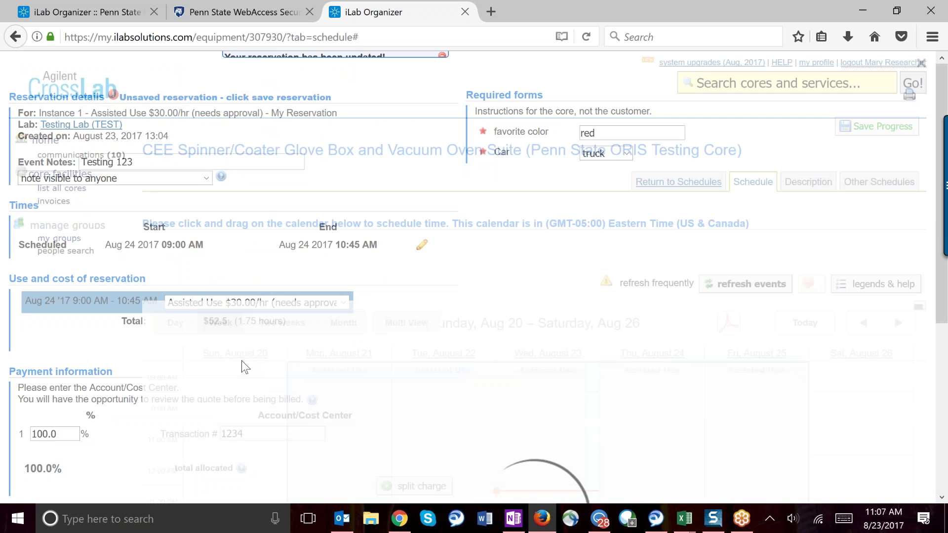
Step: Check the saved Thursday, Aug 24, 9:00–10:45 AM reservation showing pending approval by core
scroll(452, 274, "down", 5)
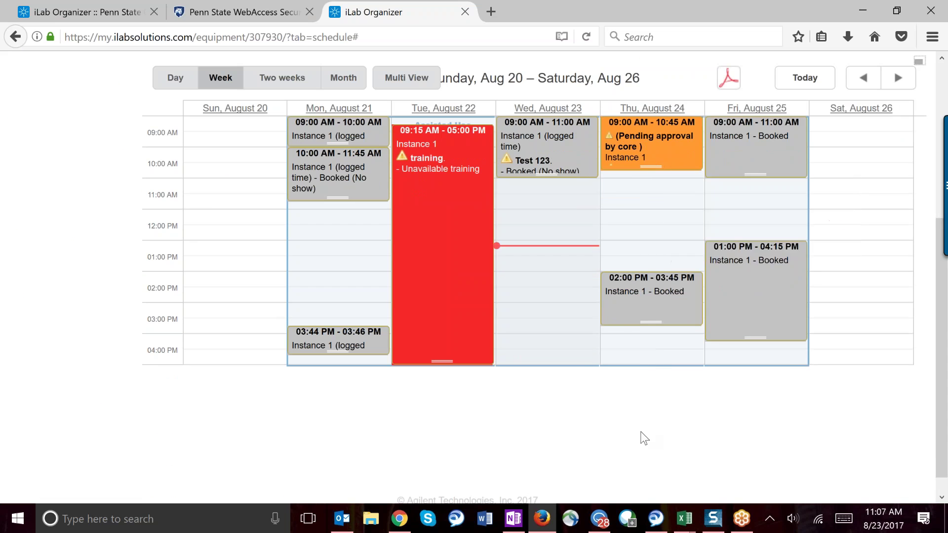
scroll(641, 438, "up", 2)
mouse_move(679, 222)
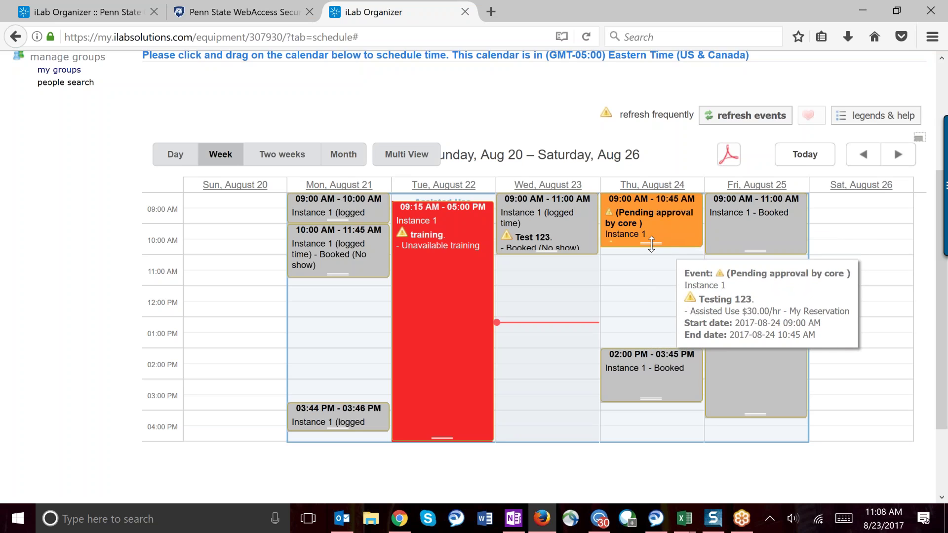
Step: Move the Thursday reservation to 11:30 AM–1:45 PM
mouse_move(651, 243)
left_mouse_down()
mouse_move(653, 325)
mouse_move(651, 244)
left_mouse_up()
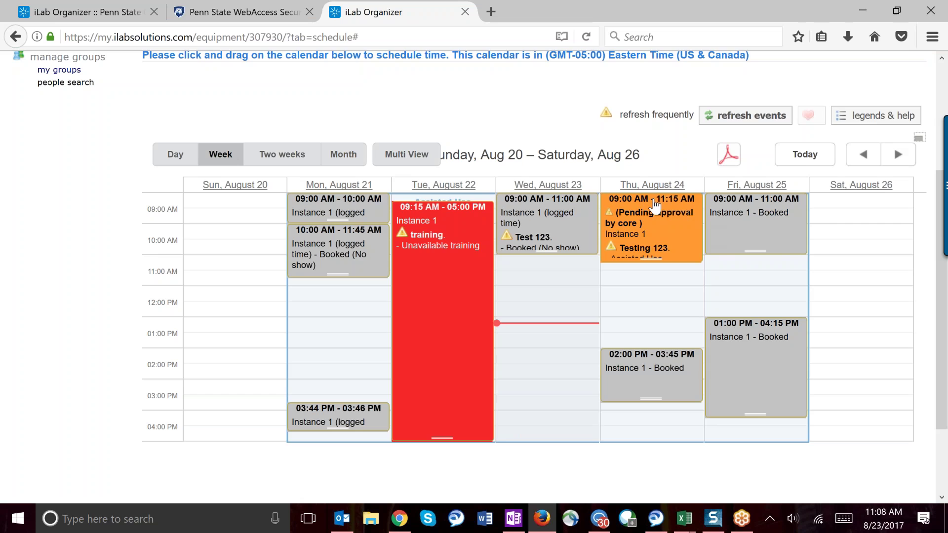
mouse_move(664, 207)
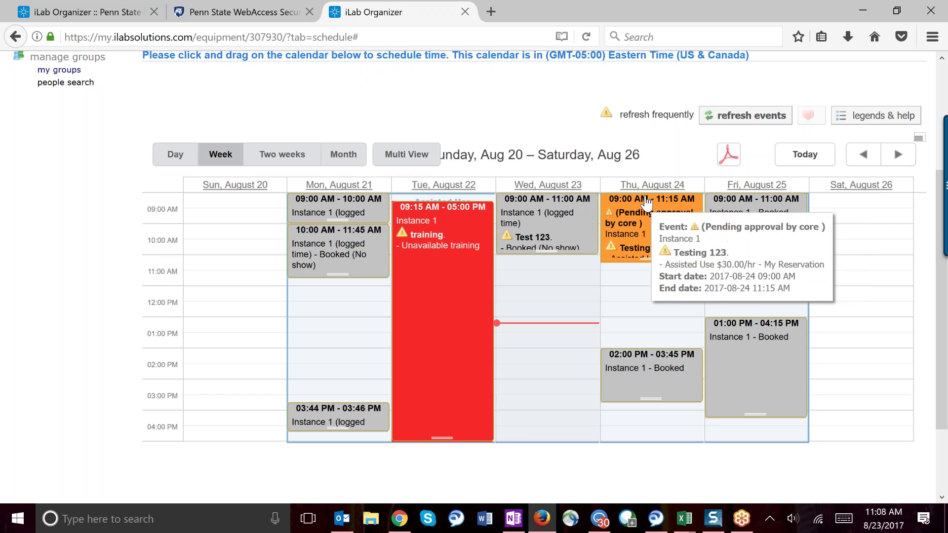
left_click_drag(655, 202, 657, 272)
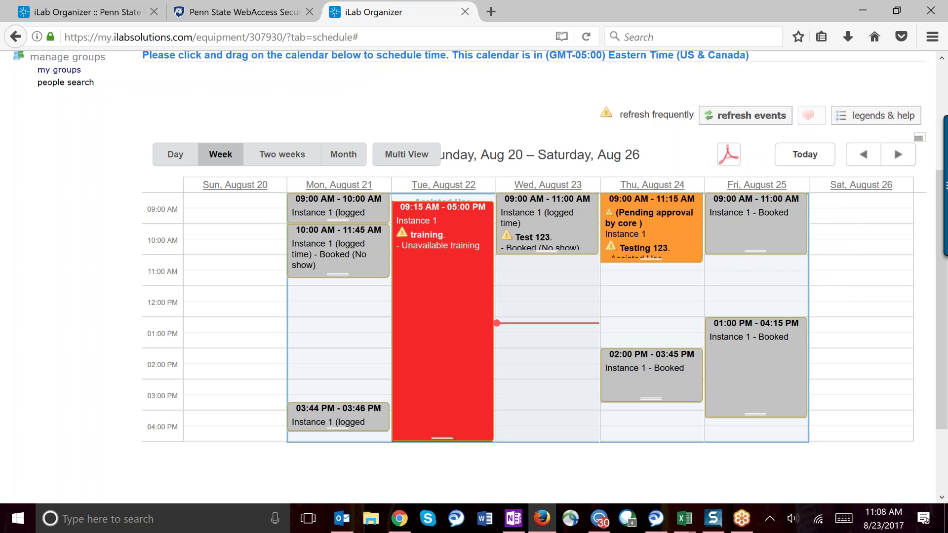
left_click_drag(652, 212, 651, 289)
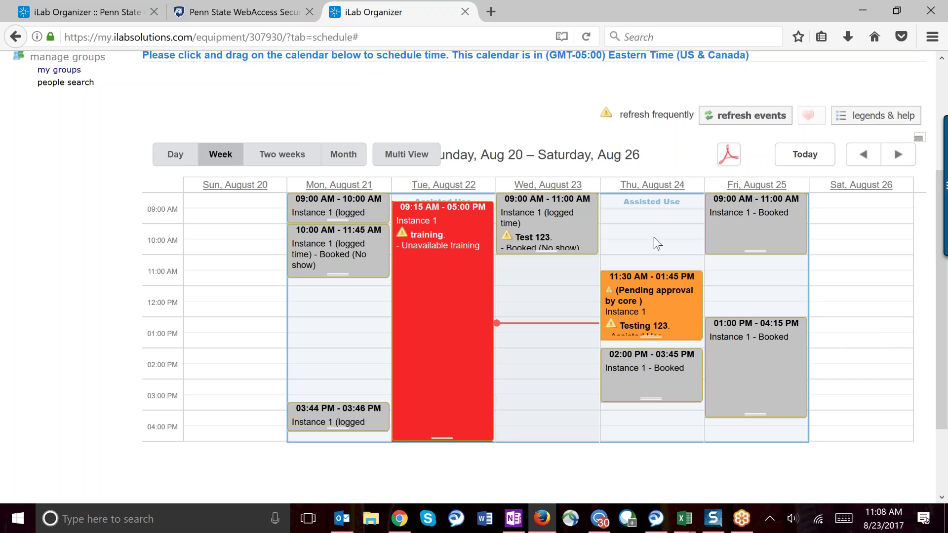
Step: Show the calendar legend and help, then scroll back to the top
left_click(865, 119)
left_click(863, 120)
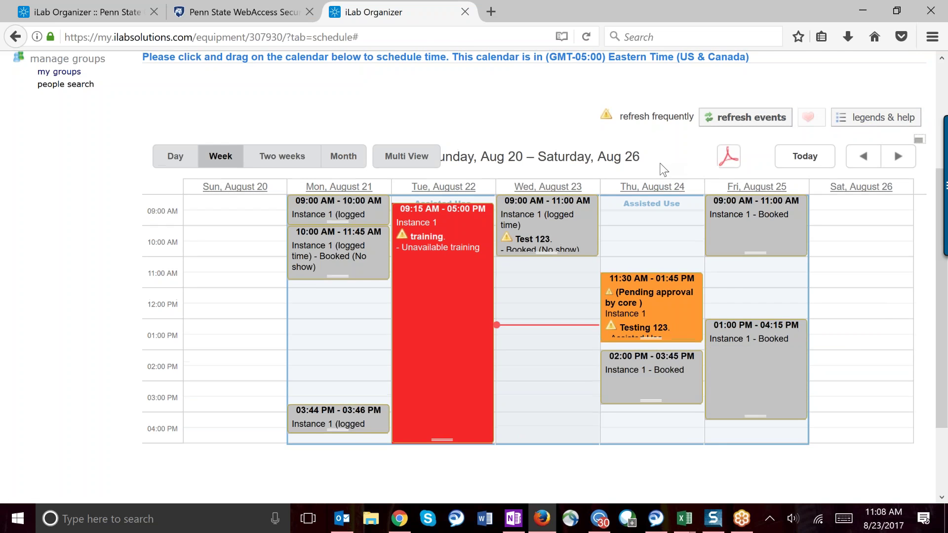
scroll(663, 170, "up", 3)
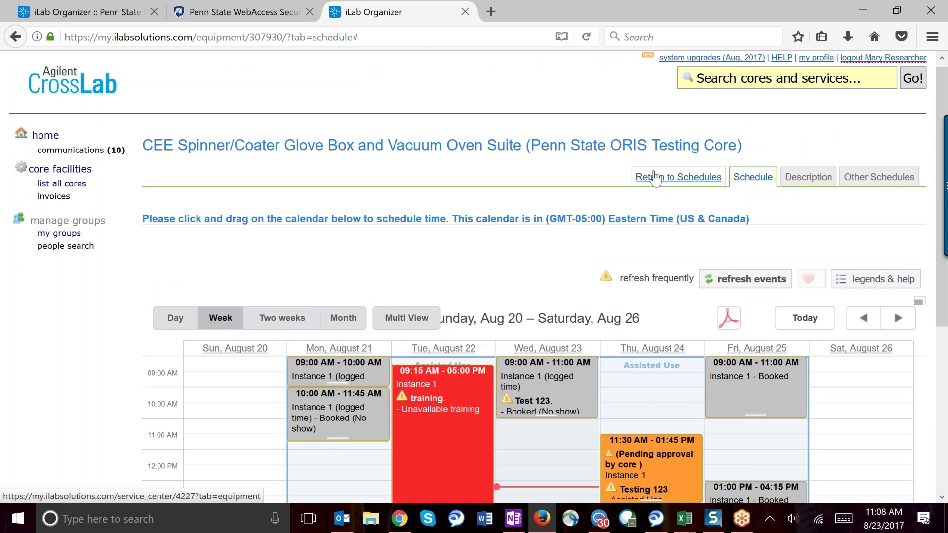
Step: Back at the core, expand Nanofab and Unclassified to find Schedule A, then view Request Services
left_click(671, 180)
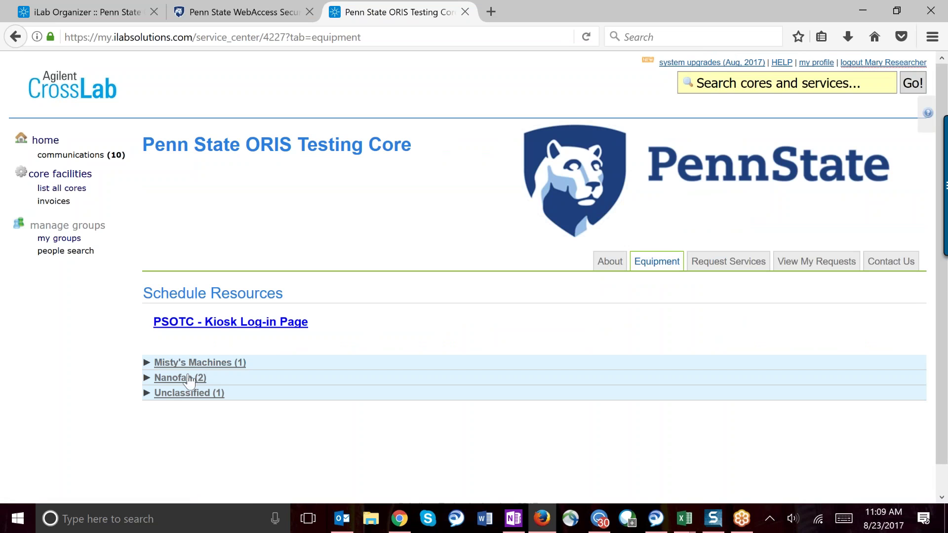
left_click(188, 378)
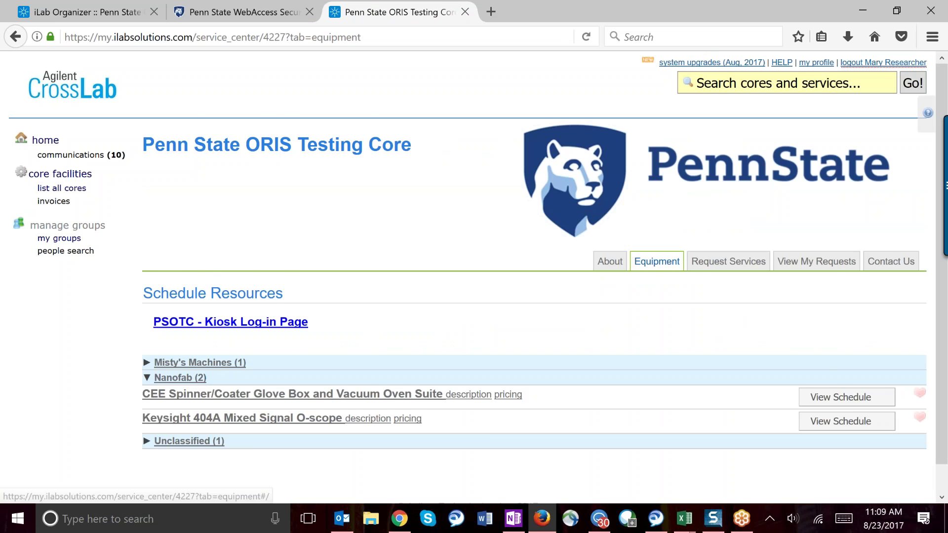
scroll(543, 320, "down", 2)
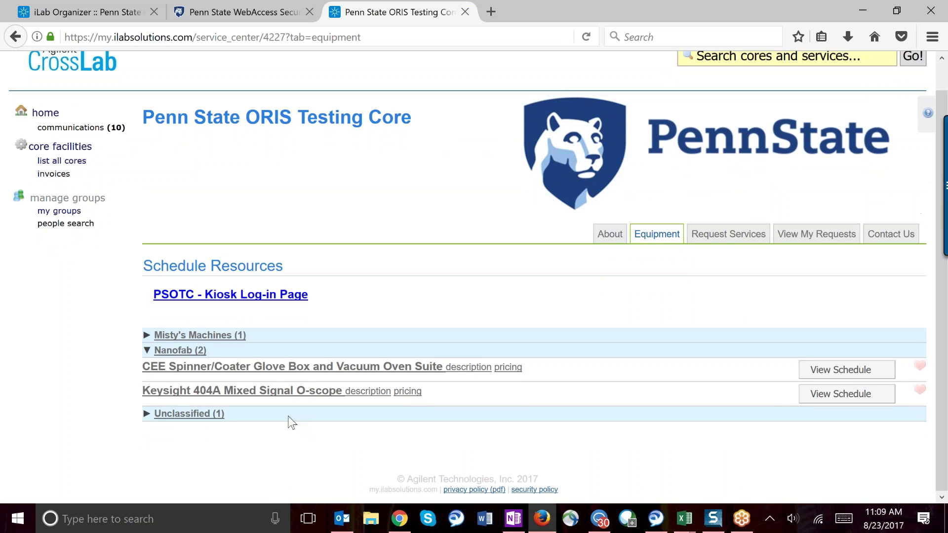
left_click(189, 416)
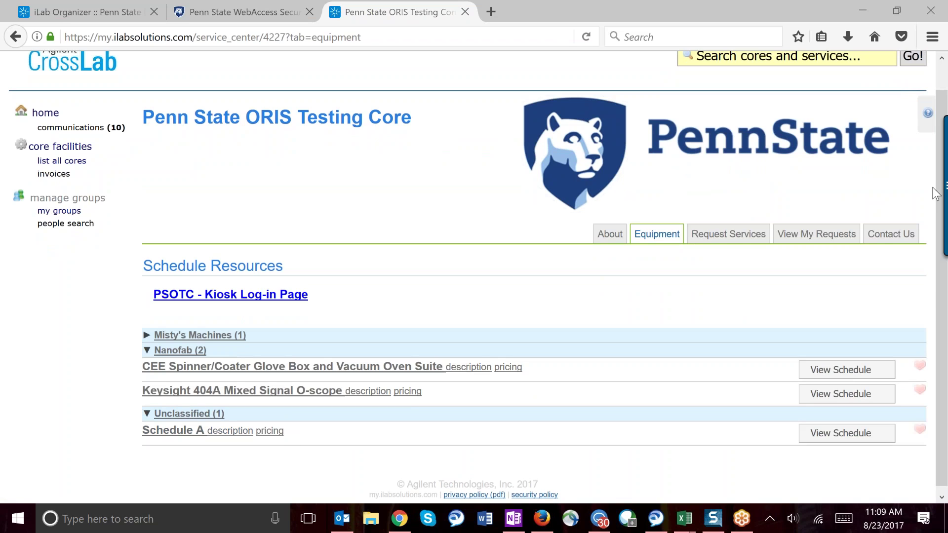
left_click(720, 240)
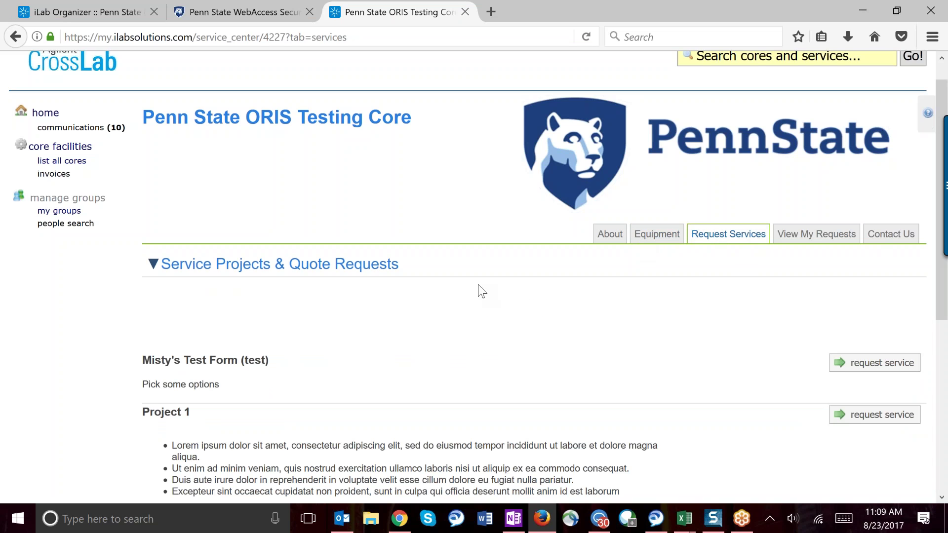
Step: Expand Service Group 1 and Service Group 2 to show their priced services, then return to Project 2
scroll(477, 284, "down", 5)
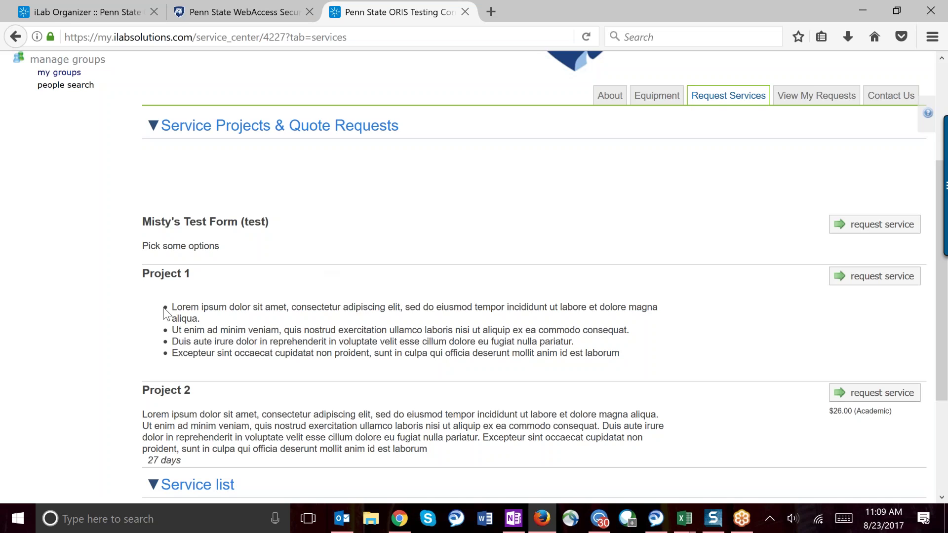
left_click_drag(142, 273, 192, 273)
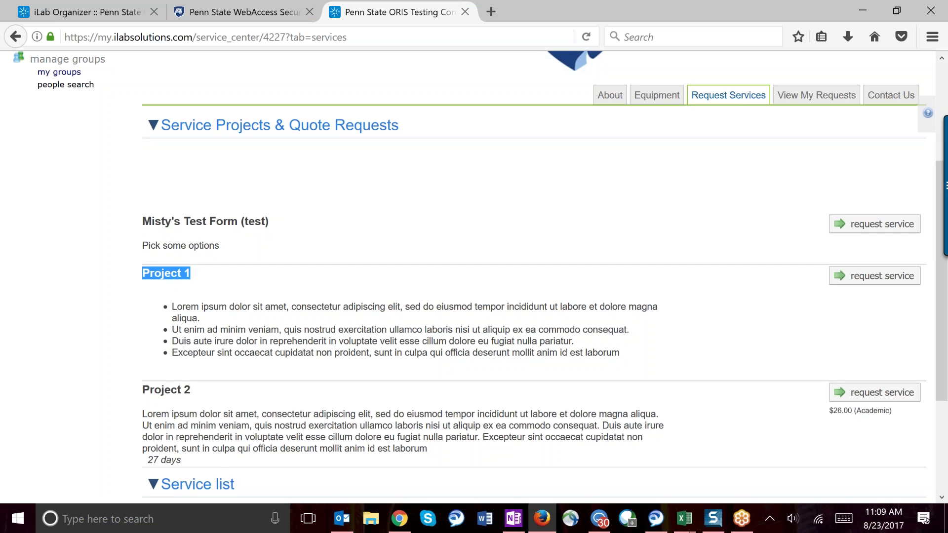
scroll(132, 428, "down", 3)
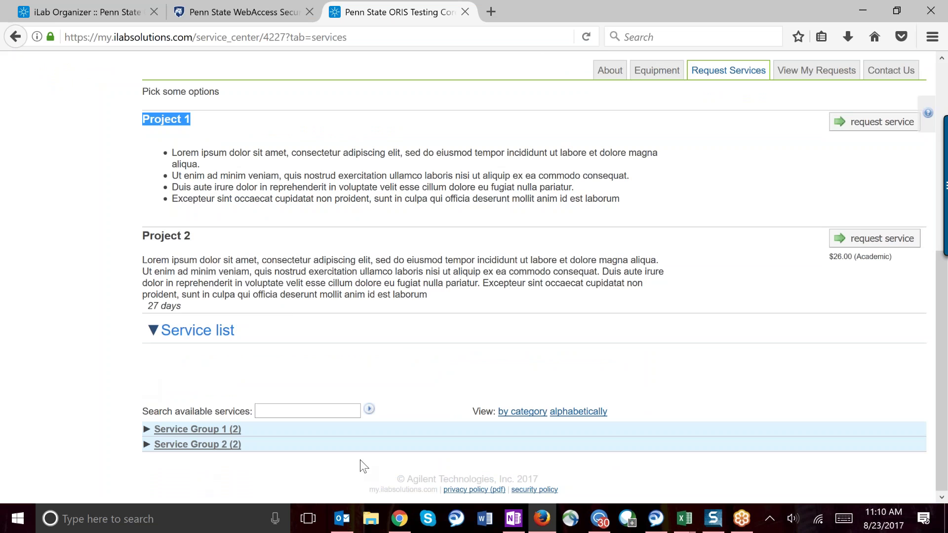
left_click(197, 429)
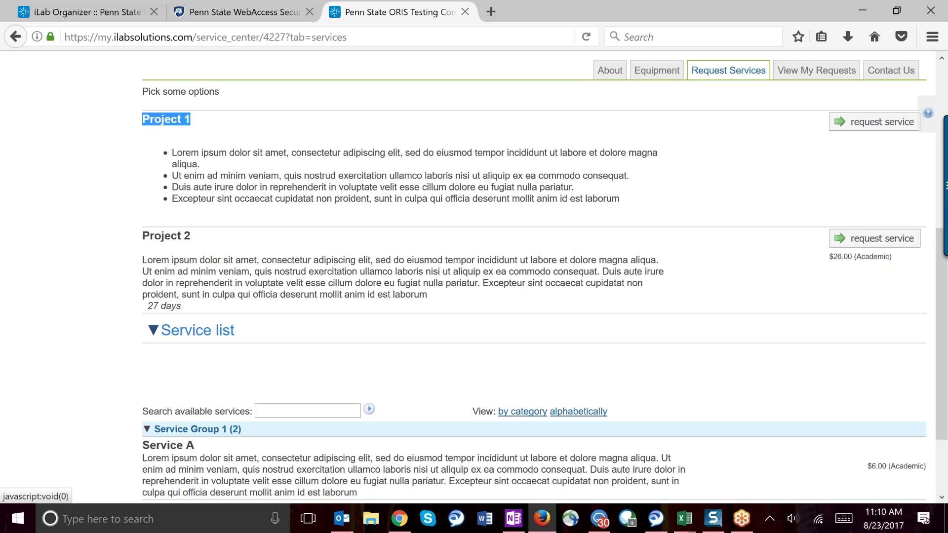
scroll(419, 348, "down", 2)
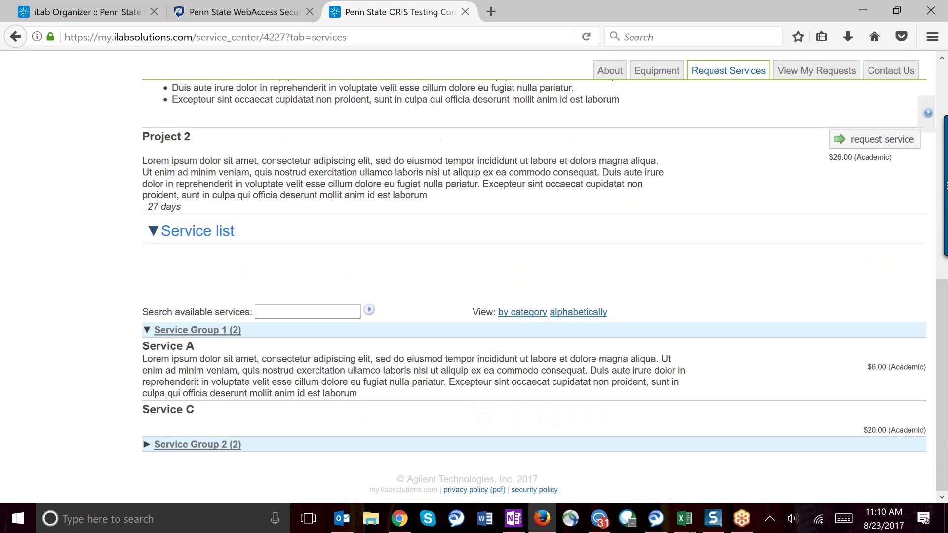
left_click(218, 445)
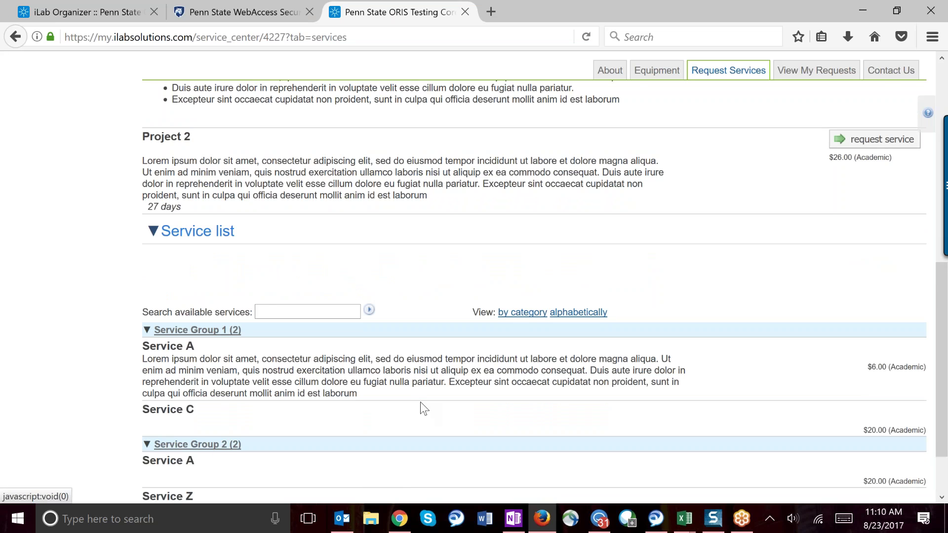
scroll(419, 402, "down", 2)
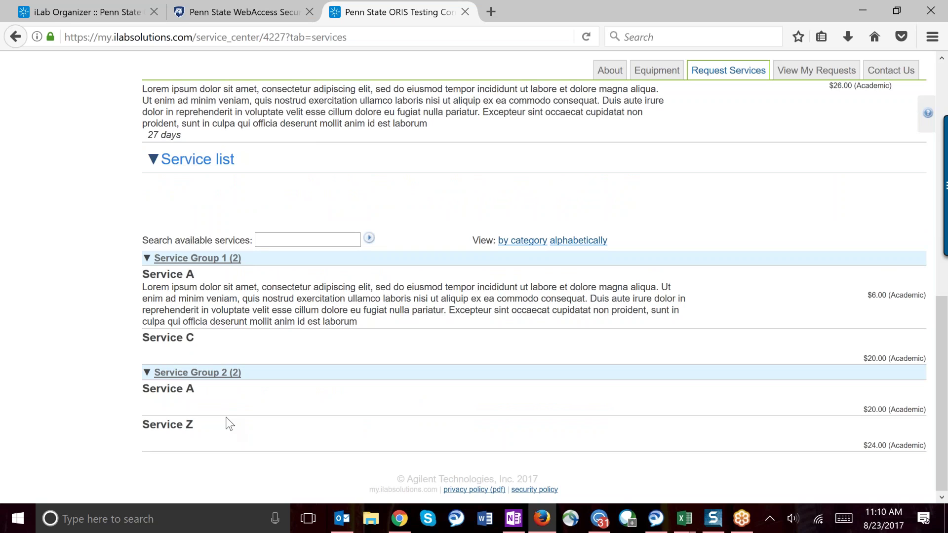
right_click(283, 399)
key("Escape")
scroll(475, 237, "up", 5)
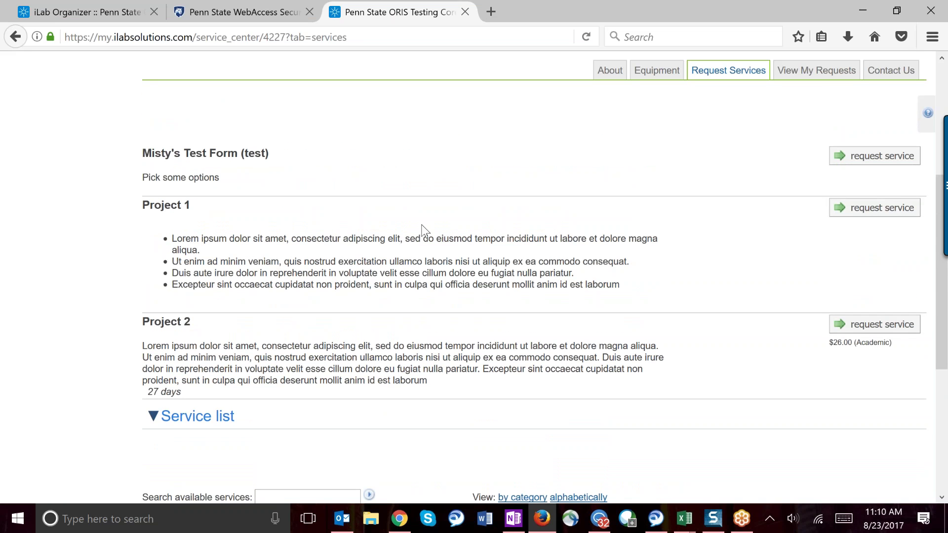
triple_click(142, 322)
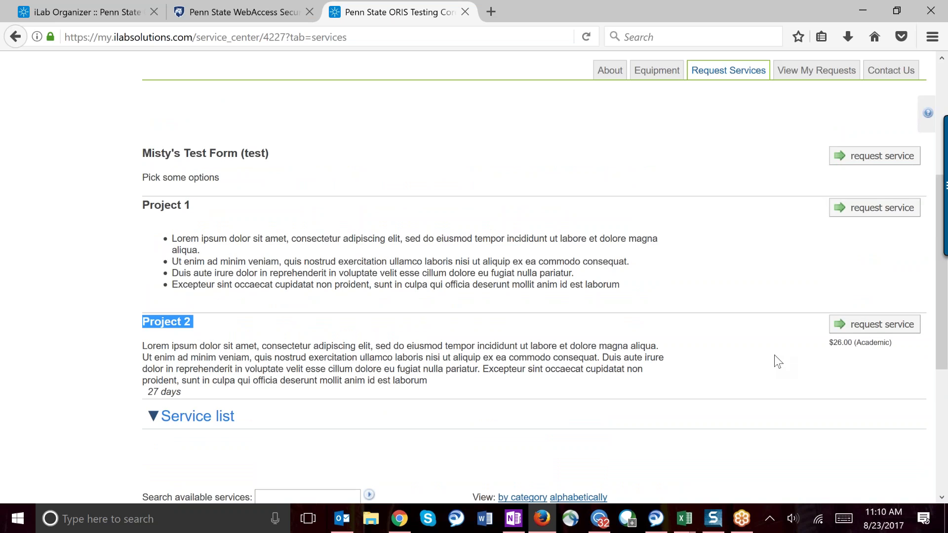
Step: Start a new service request for Project 2 and scroll through its form
left_click(867, 331)
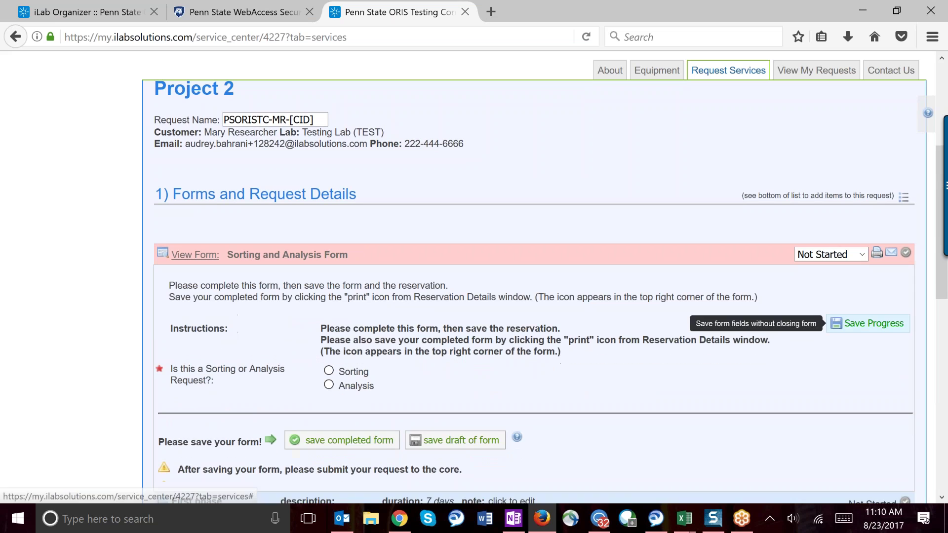
scroll(515, 194, "down", 5)
scroll(515, 195, "up", 5)
scroll(515, 194, "down", 1)
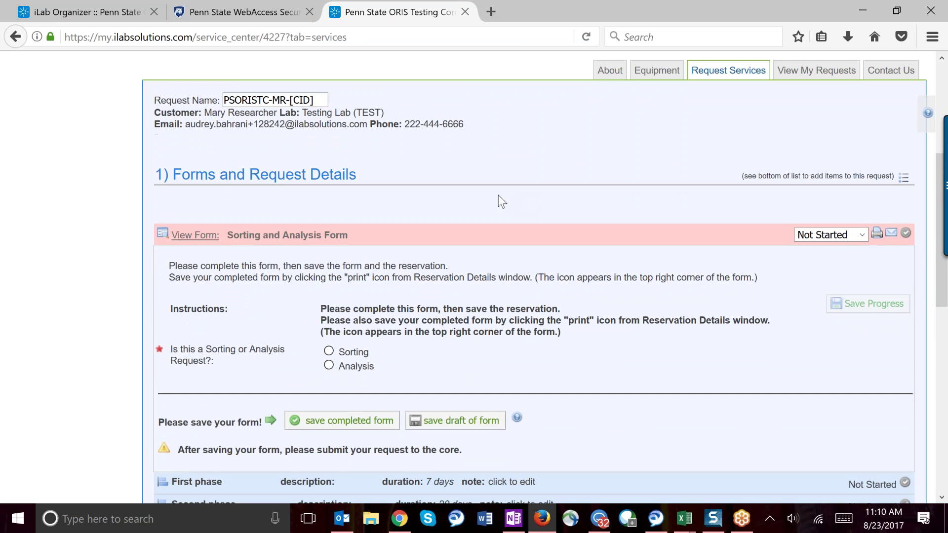
scroll(339, 199, "down", 1)
scroll(533, 276, "down", 2)
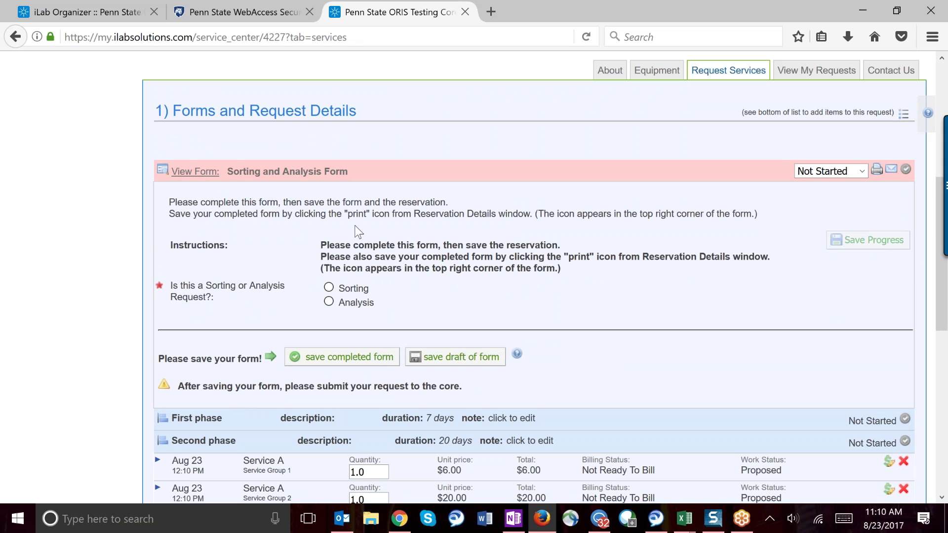
Step: Set the request to Sorting, sample type Cell line, species Other, and not sterile
left_click(329, 287)
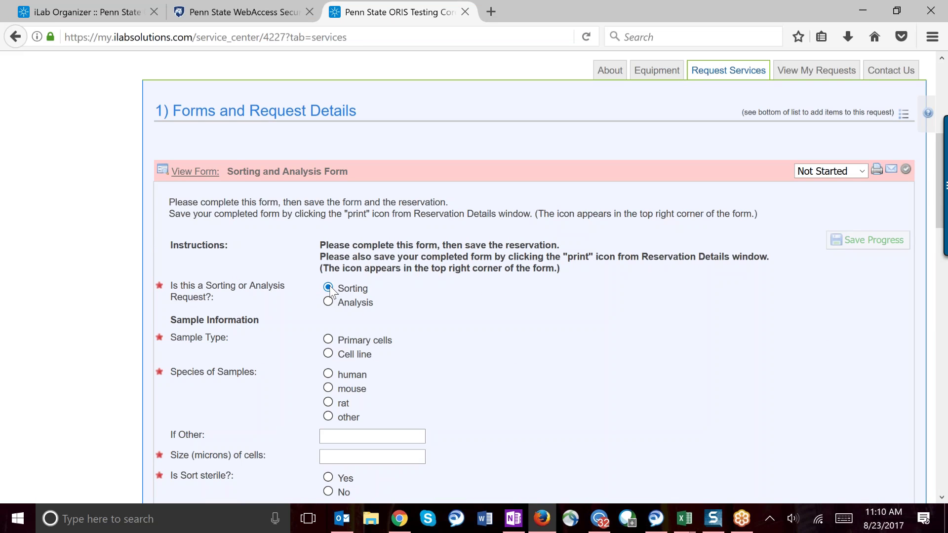
scroll(453, 294, "down", 3)
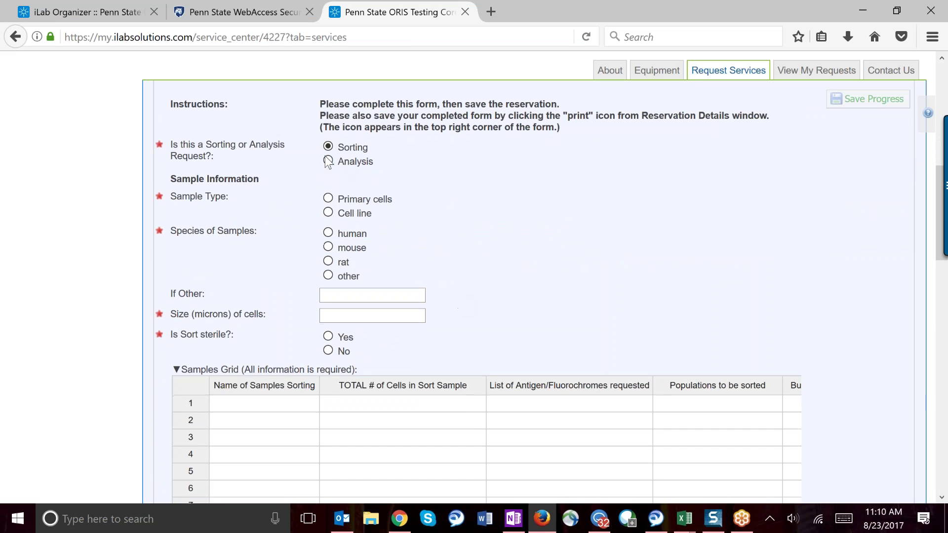
left_click(368, 161)
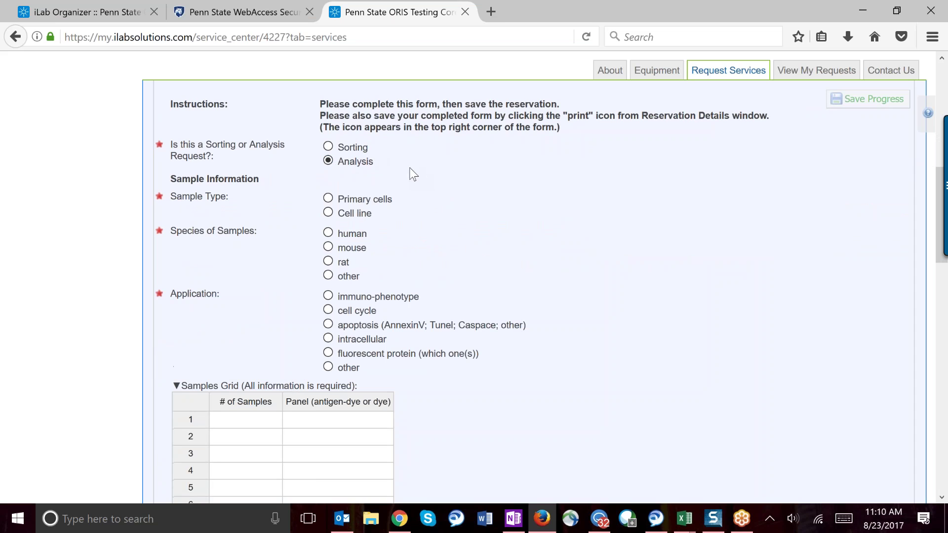
left_click(329, 147)
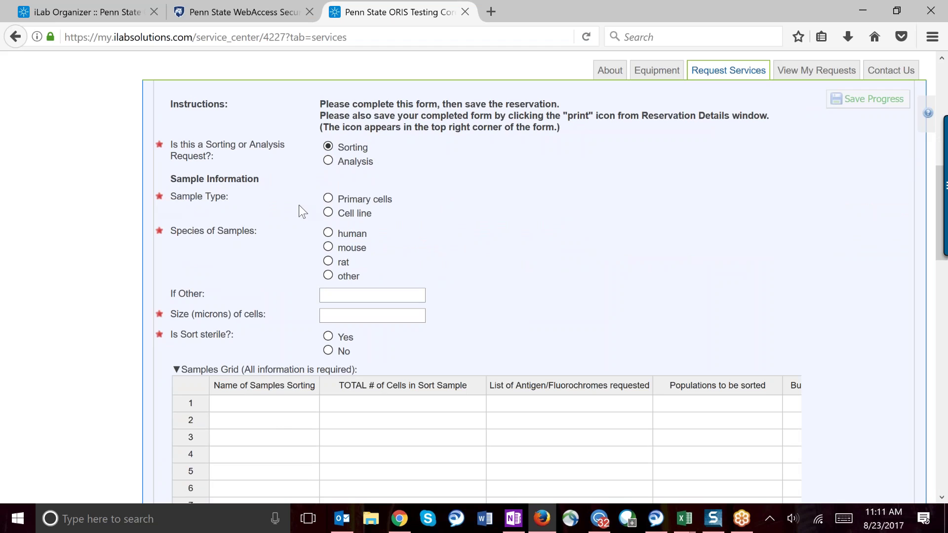
left_click(328, 212)
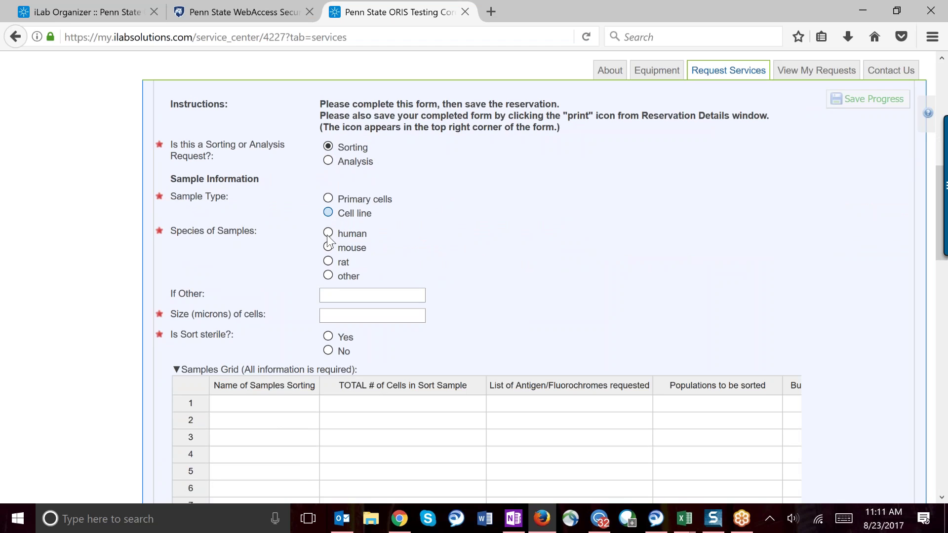
left_click(328, 277)
left_click(328, 351)
Step: Choose virus/agent Other specified as 'test', and known infectious agent None
scroll(517, 292, "down", 10)
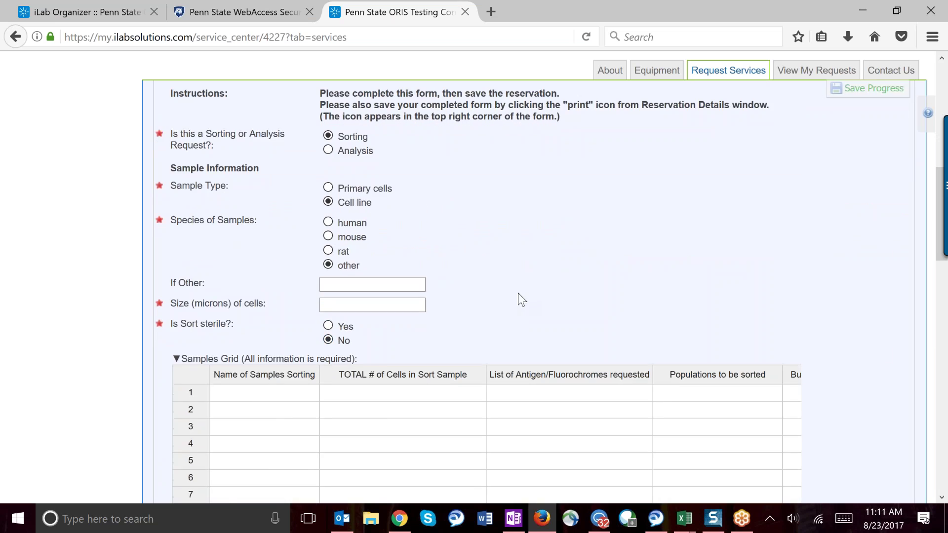
scroll(437, 268, "down", 2)
left_click(438, 271)
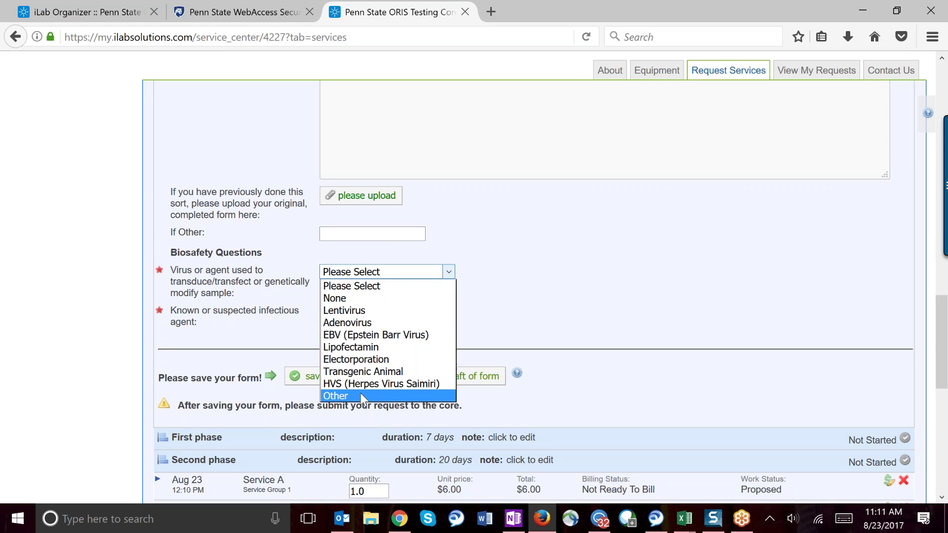
key("Escape")
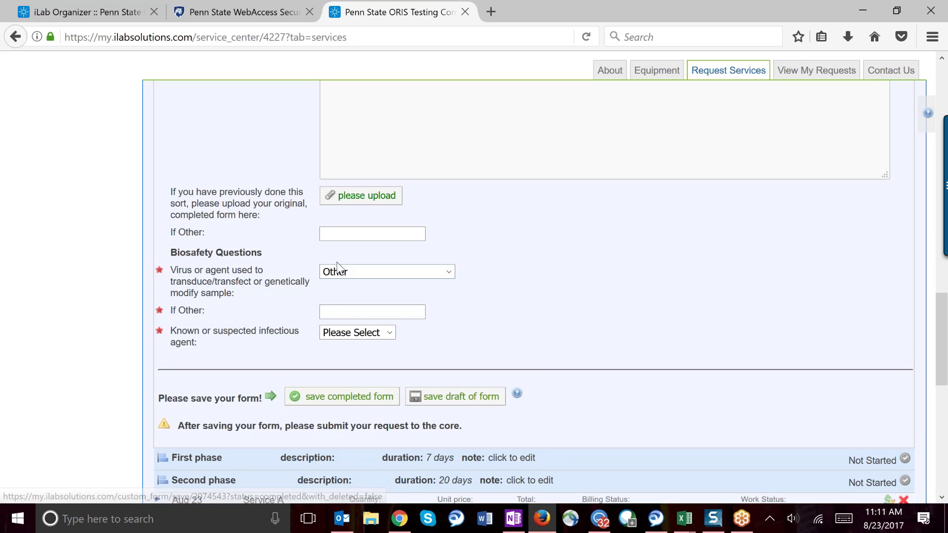
type("test")
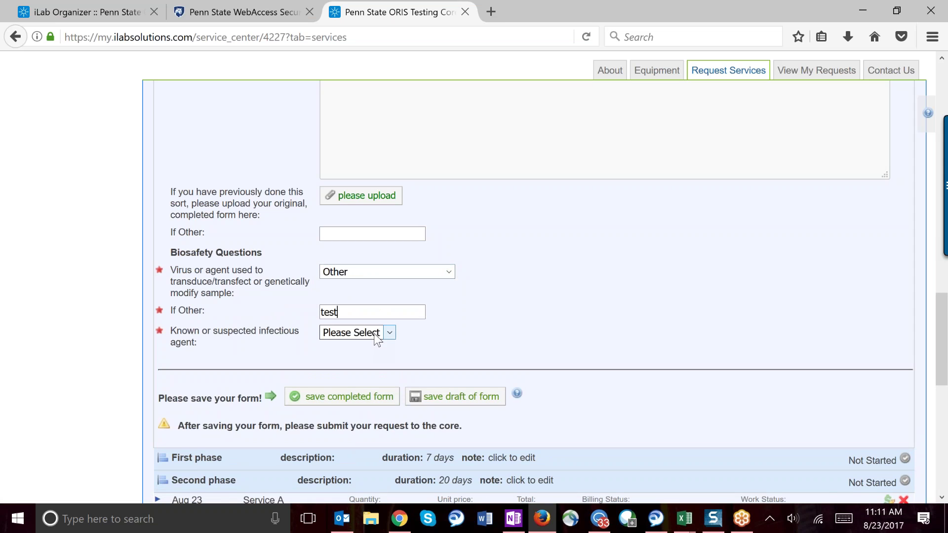
left_click(377, 333)
left_click(379, 360)
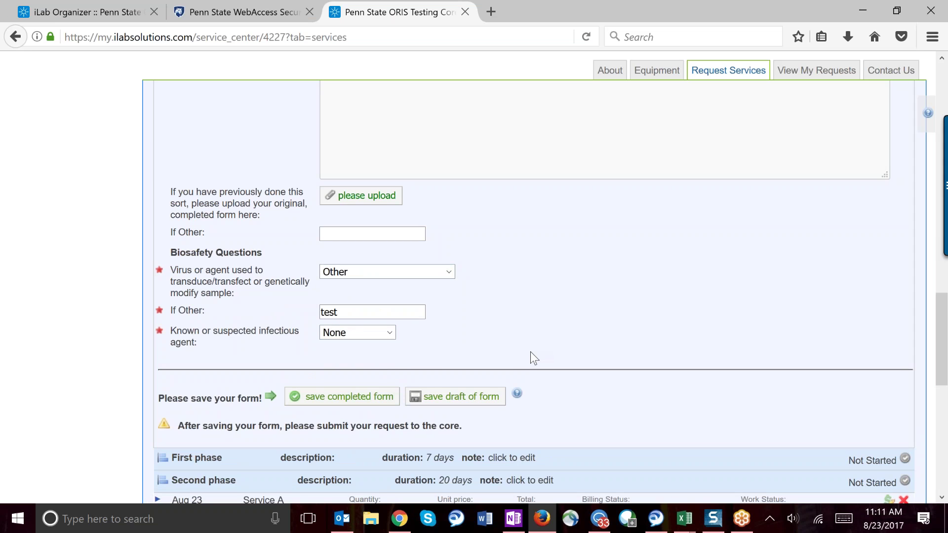
scroll(530, 351, "down", 5)
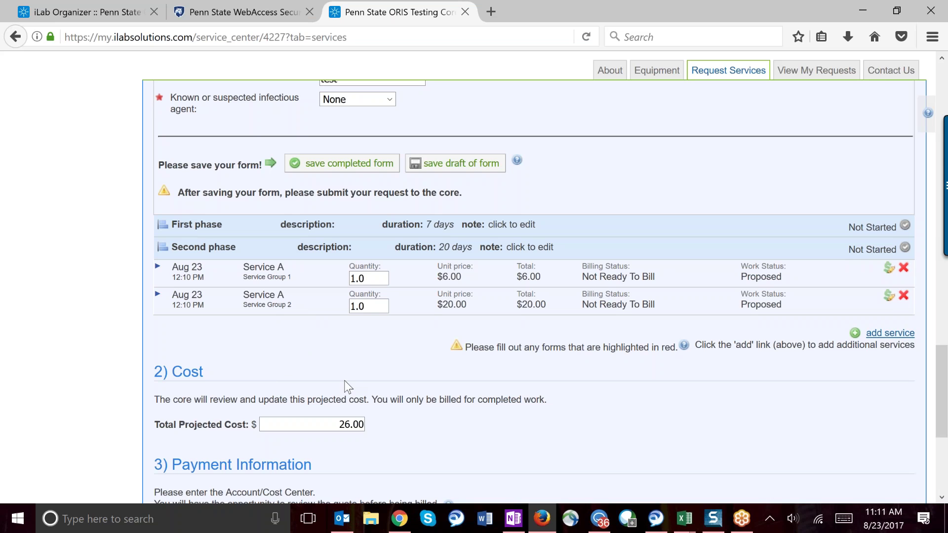
scroll(348, 368, "down", 1)
scroll(352, 340, "down", 2)
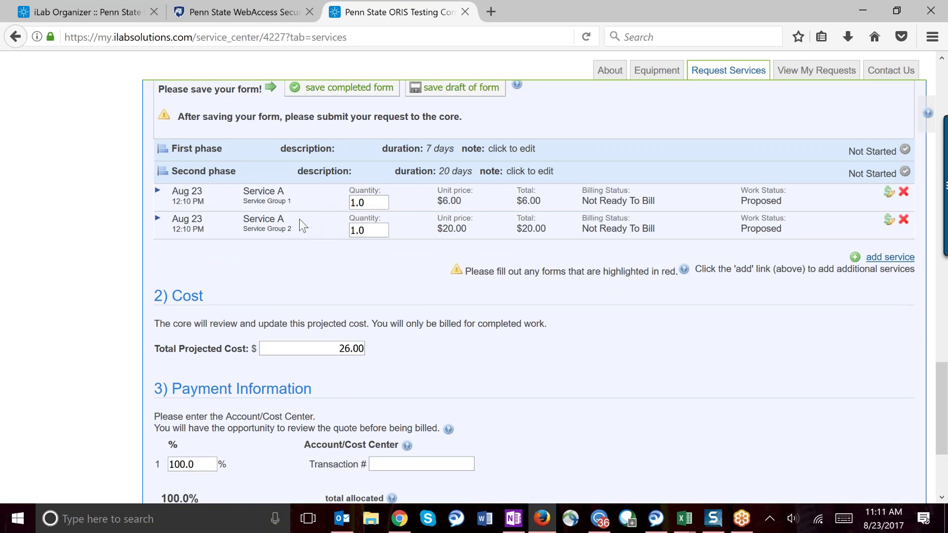
left_click_drag(321, 347, 379, 353)
Step: Enter the payment transaction number and submit the $26.00 Project 2 request to the core
left_click(407, 316)
scroll(407, 316, "down", 1)
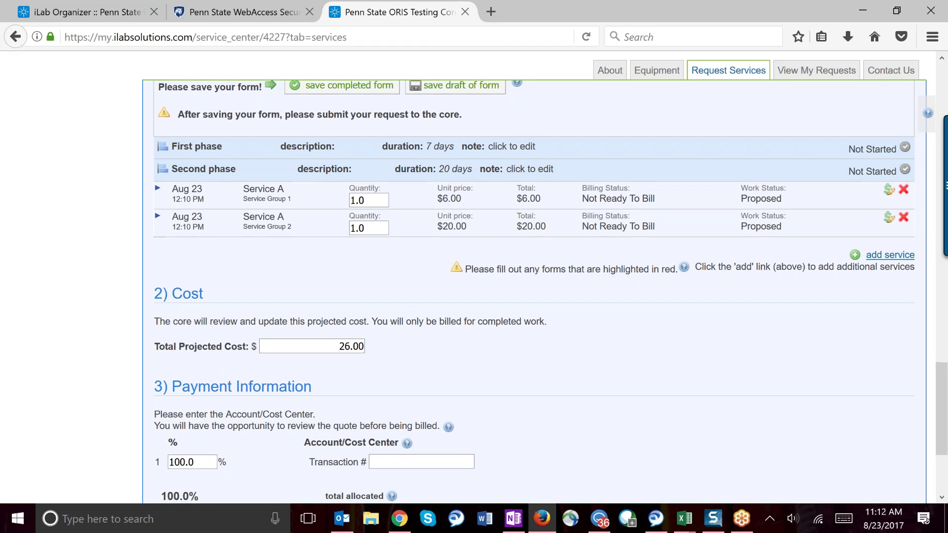
scroll(468, 362, "down", 3)
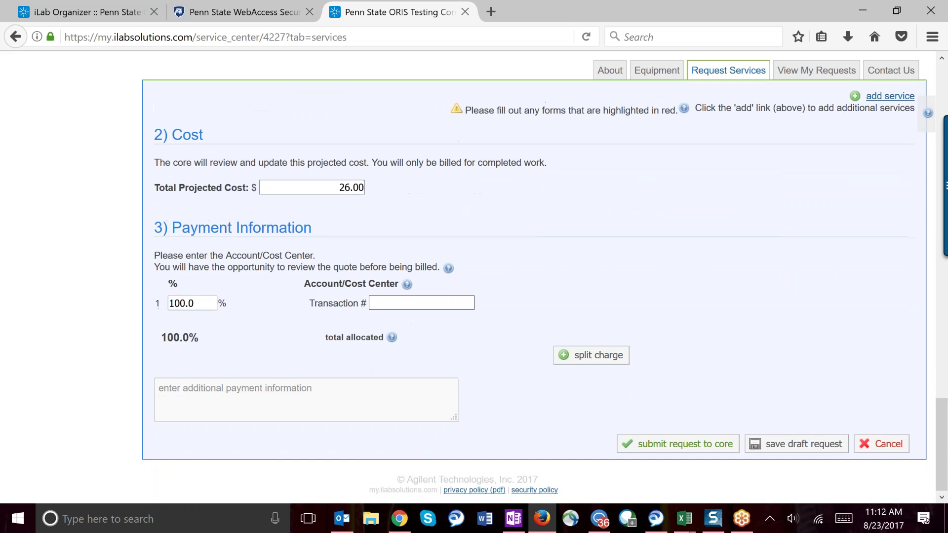
left_click(454, 301)
type("1234")
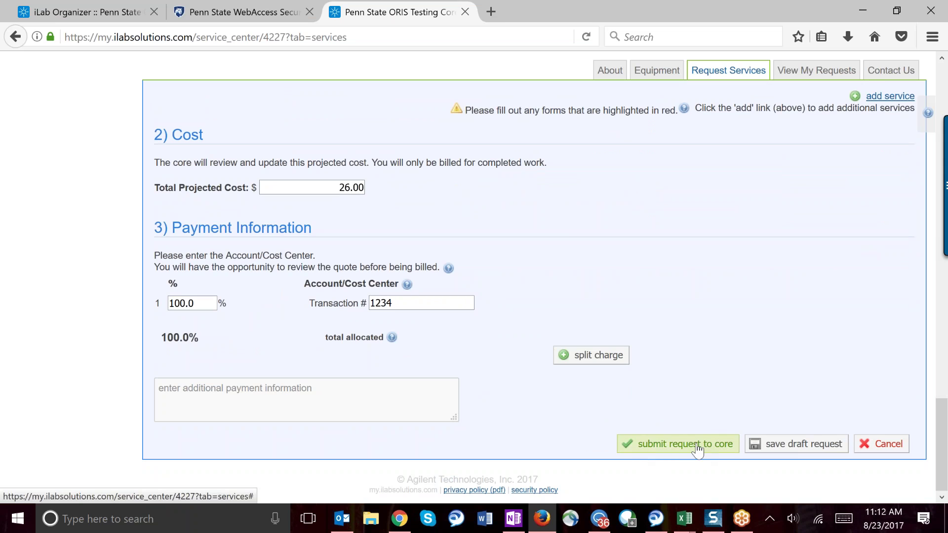
left_click(658, 446)
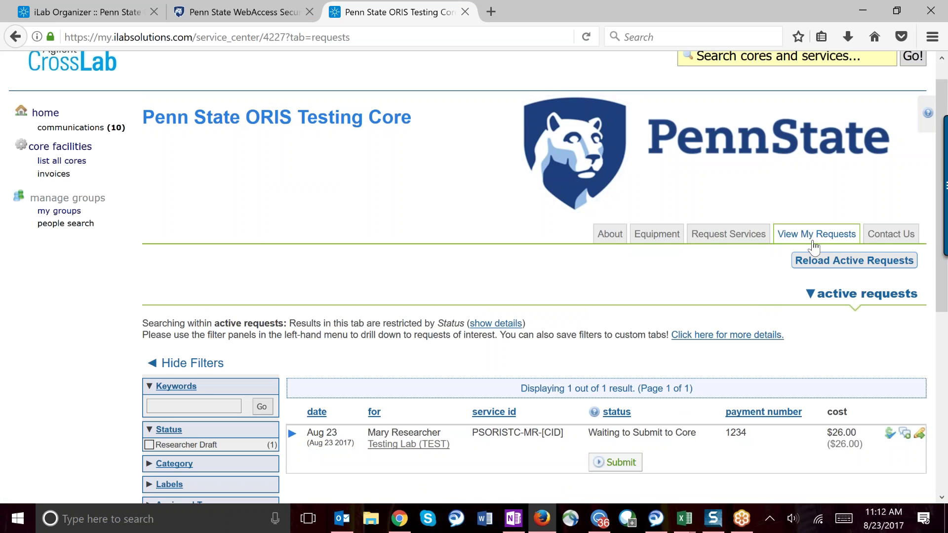
Step: Try submitting the $26.00 request charged 100% to the transaction number; required fields block it
scroll(681, 291, "down", 1)
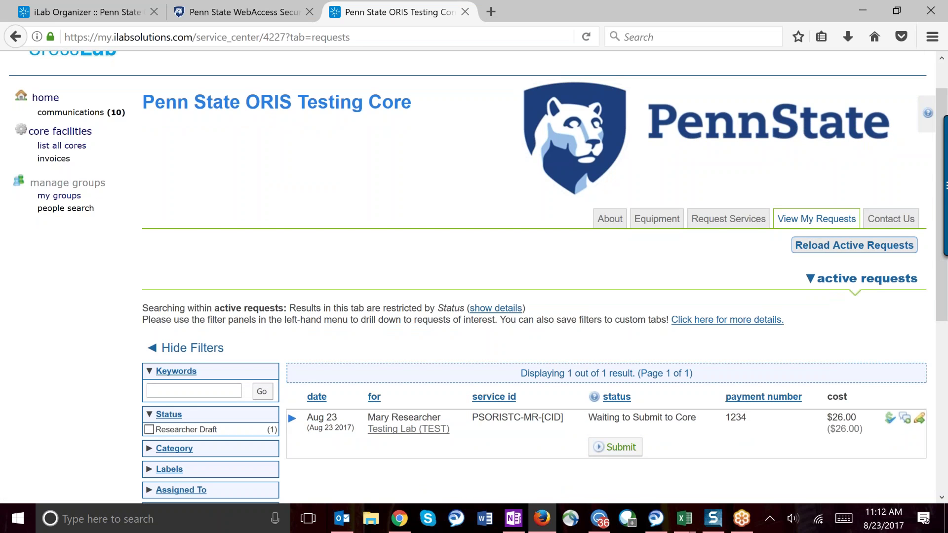
scroll(437, 289, "down", 3)
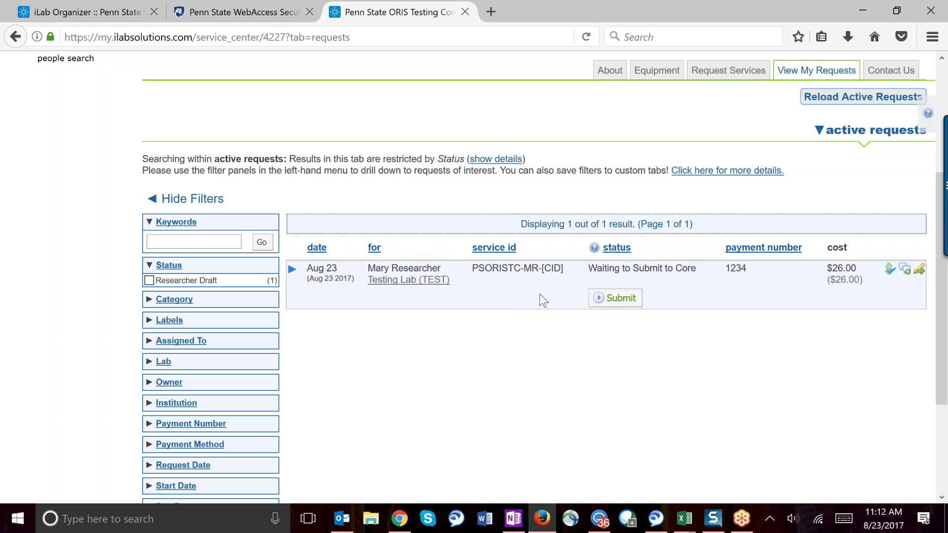
scroll(519, 328, "down", 2)
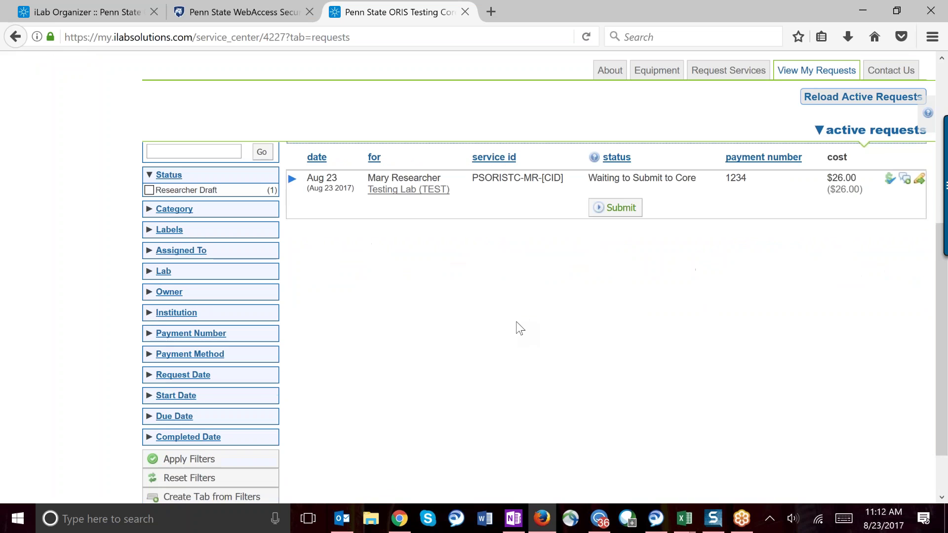
scroll(472, 303, "up", 2)
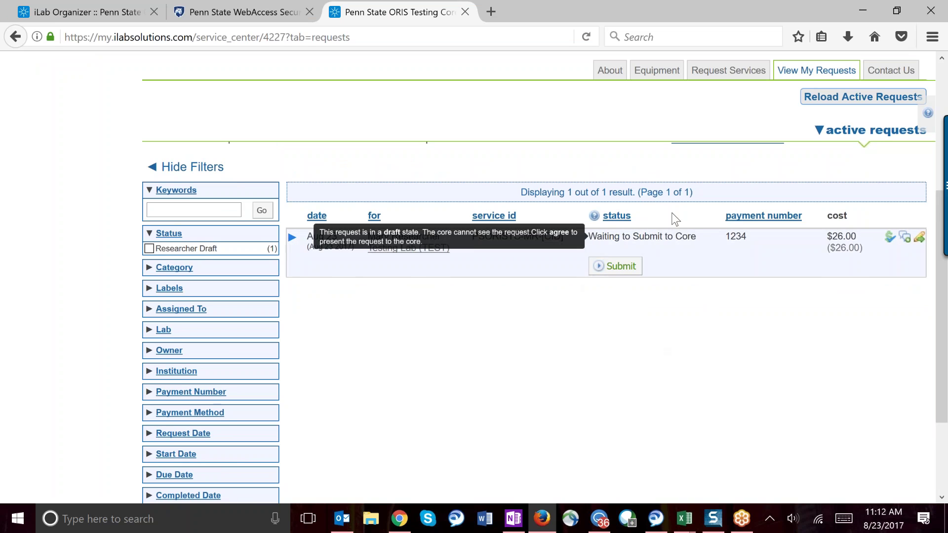
left_click(601, 270)
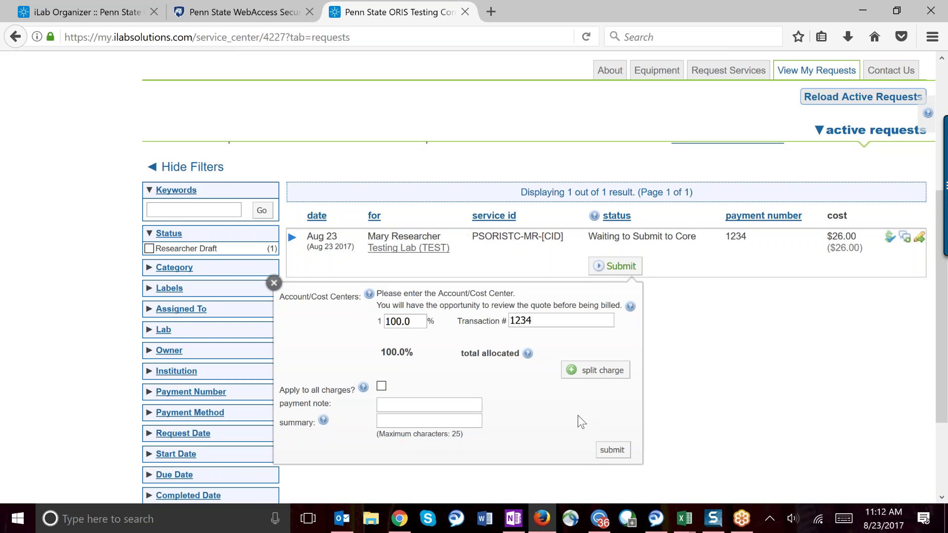
left_click(612, 450)
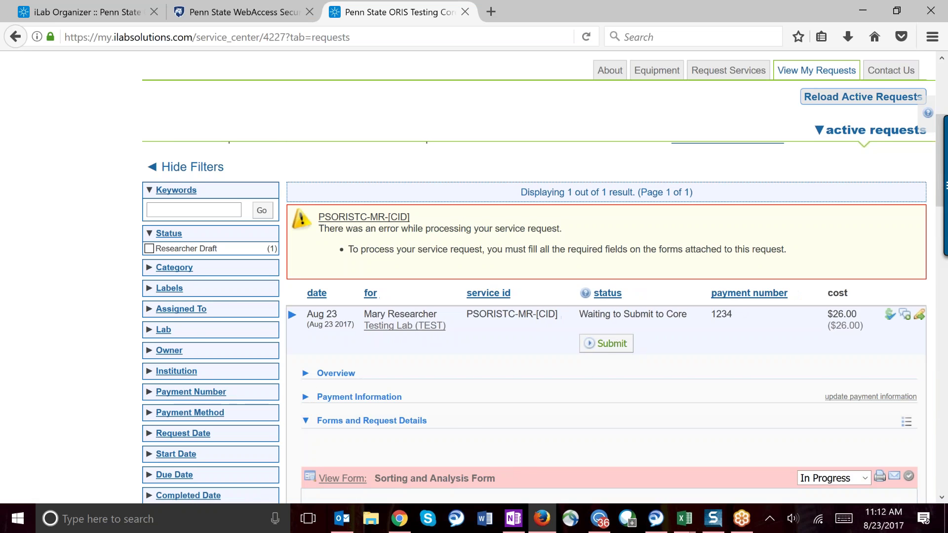
Step: Enter a cell size of 10 microns, save the completed form, and resubmit the request
scroll(543, 321, "down", 4)
scroll(543, 321, "down", 5)
right_click(565, 348)
left_click(612, 281)
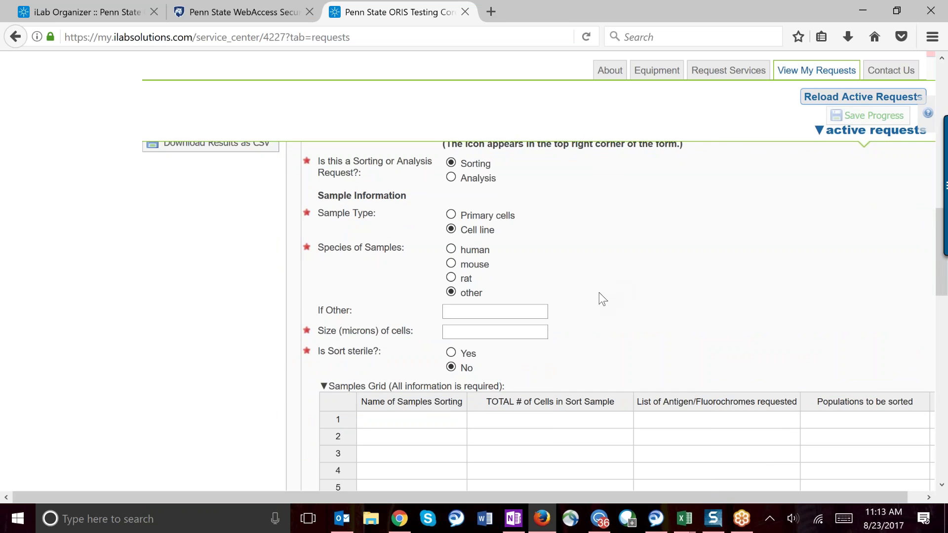
type("10")
scroll(543, 316, "up", 2)
scroll(543, 315, "down", 17)
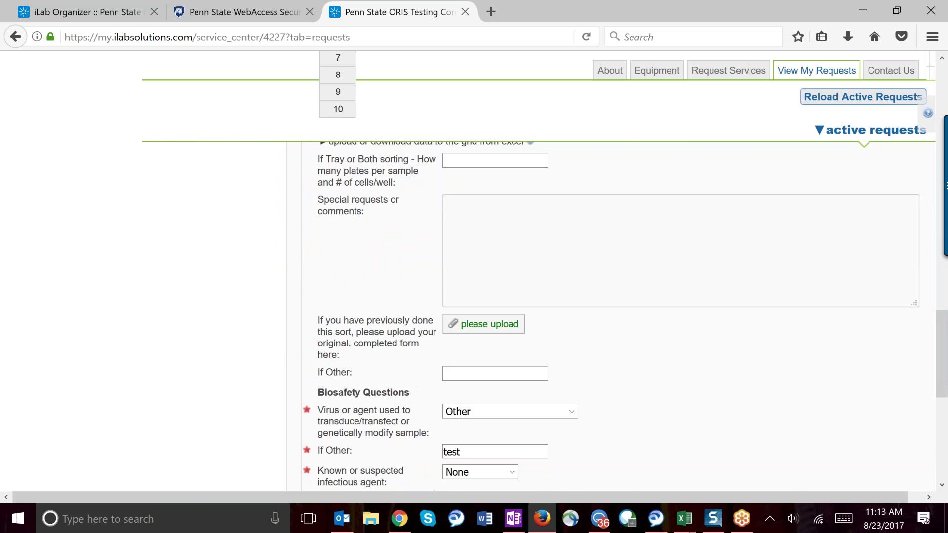
scroll(624, 316, "down", 2)
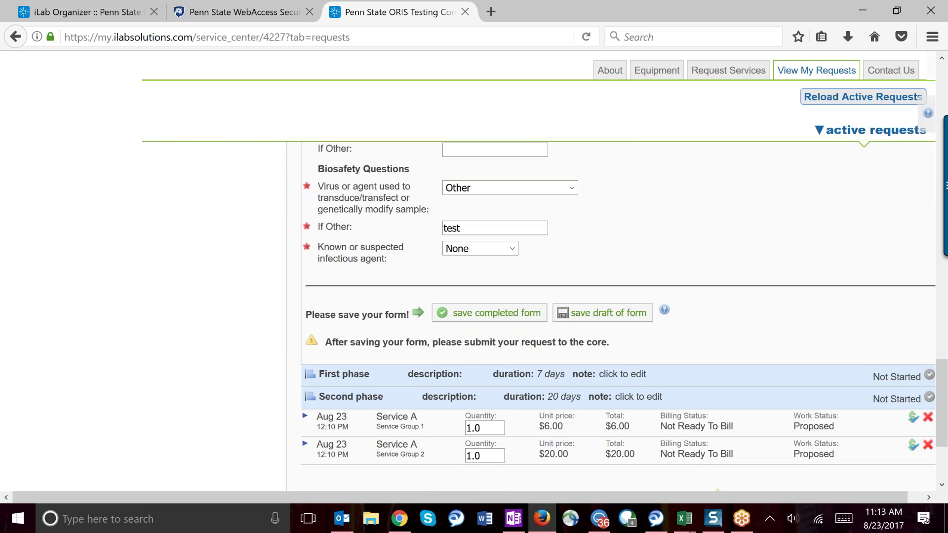
key("Return")
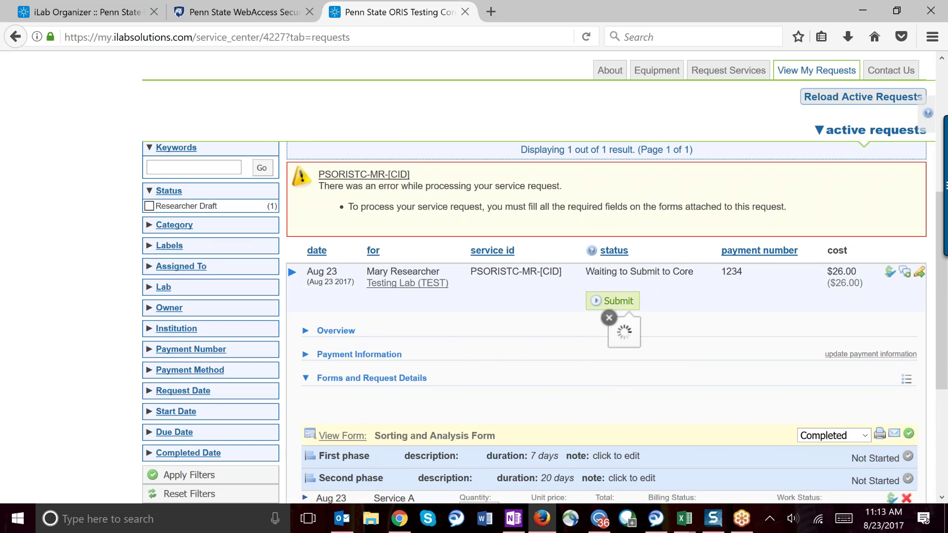
left_click(609, 485)
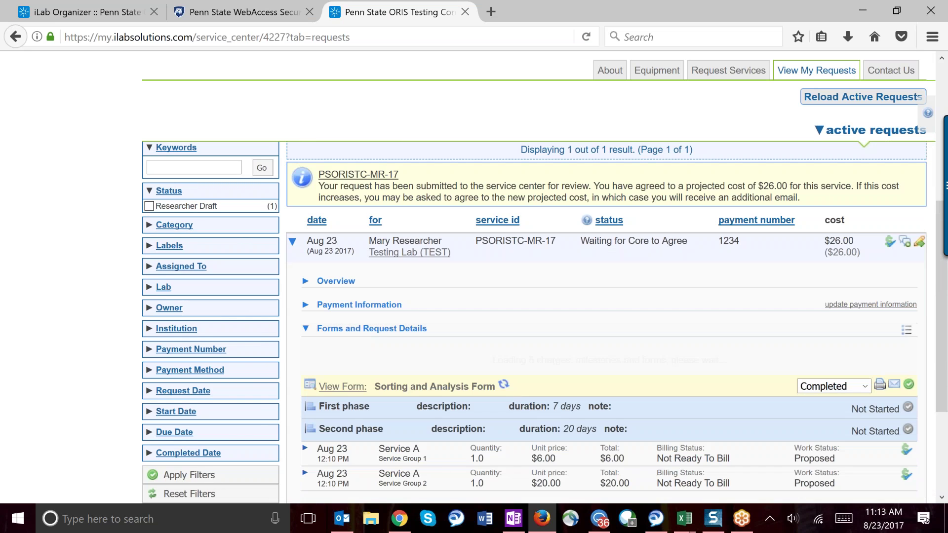
left_click(339, 242)
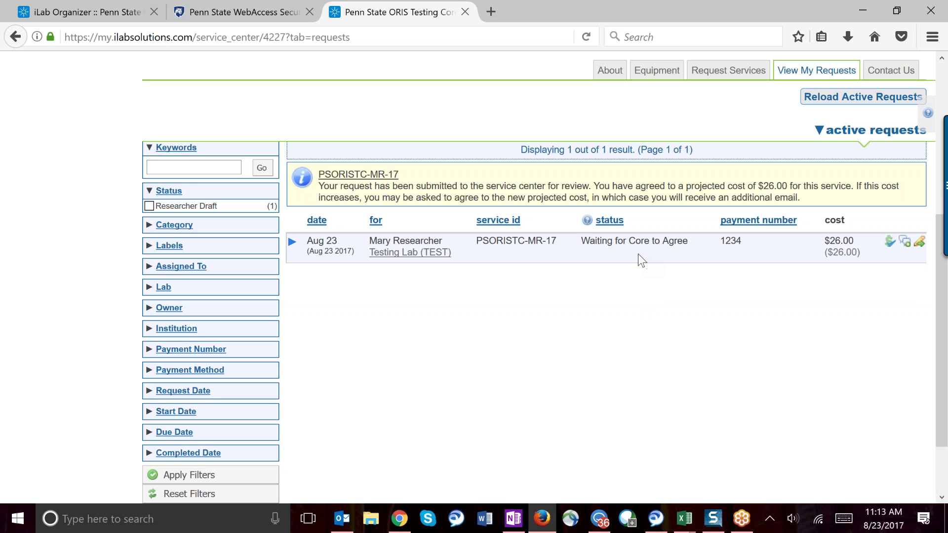
mouse_move(604, 246)
mouse_move(570, 248)
left_click(292, 242)
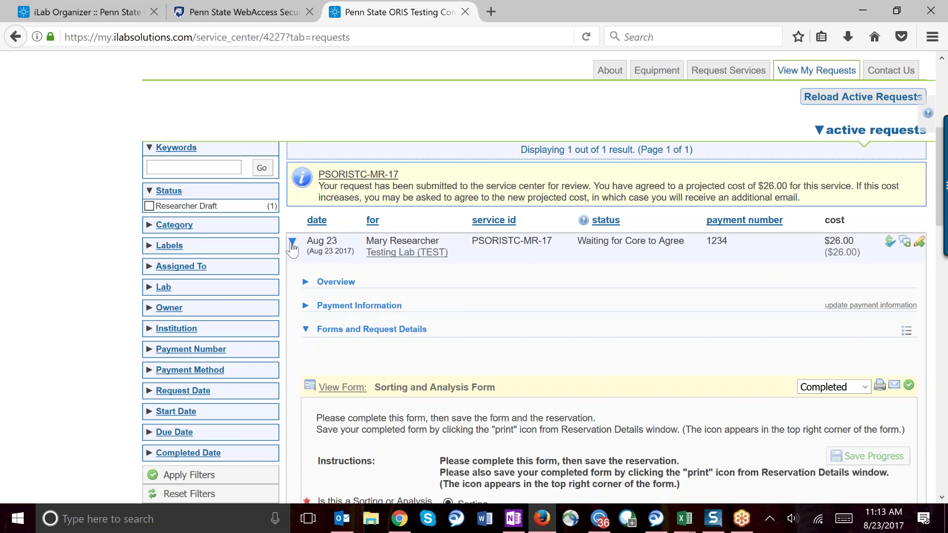
scroll(542, 321, "down", 7)
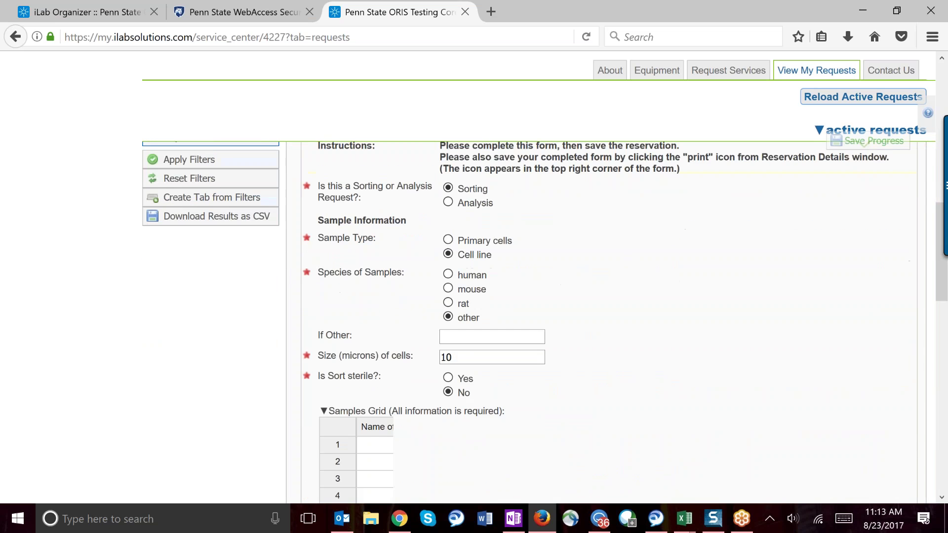
scroll(607, 321, "down", 13)
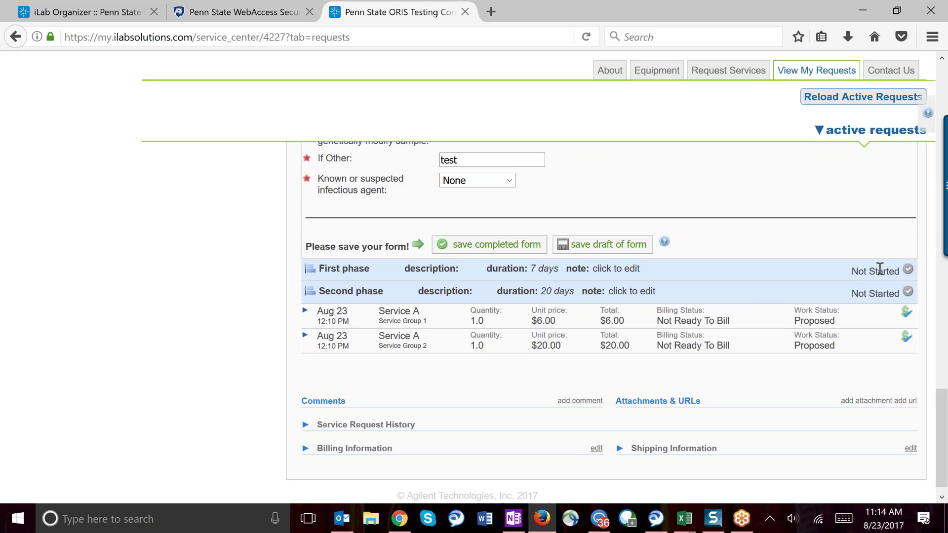
triple_click(879, 269)
left_click(755, 370)
scroll(529, 387, "down", 1)
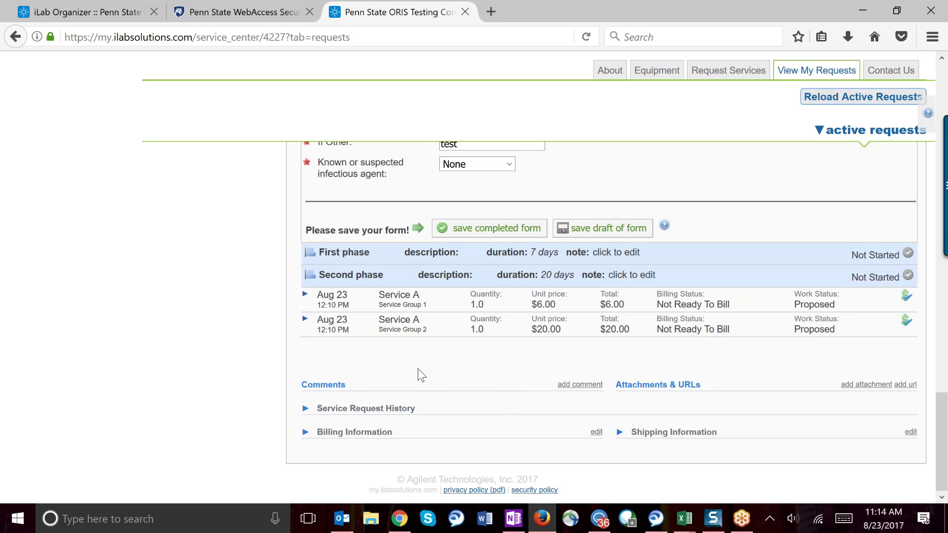
Step: Send the comment 'Testing ABC' to one financial manager with Send me a copy unticked
left_click(564, 385)
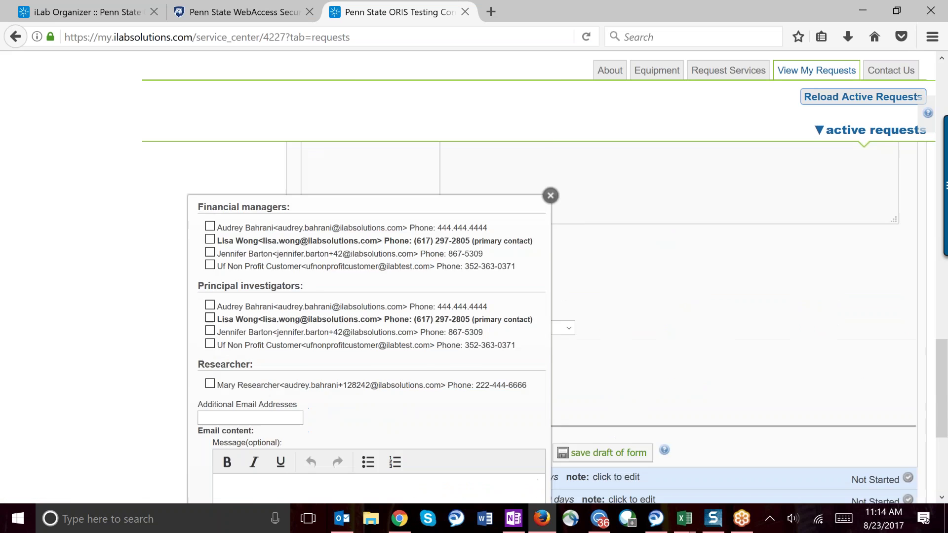
left_click(209, 286)
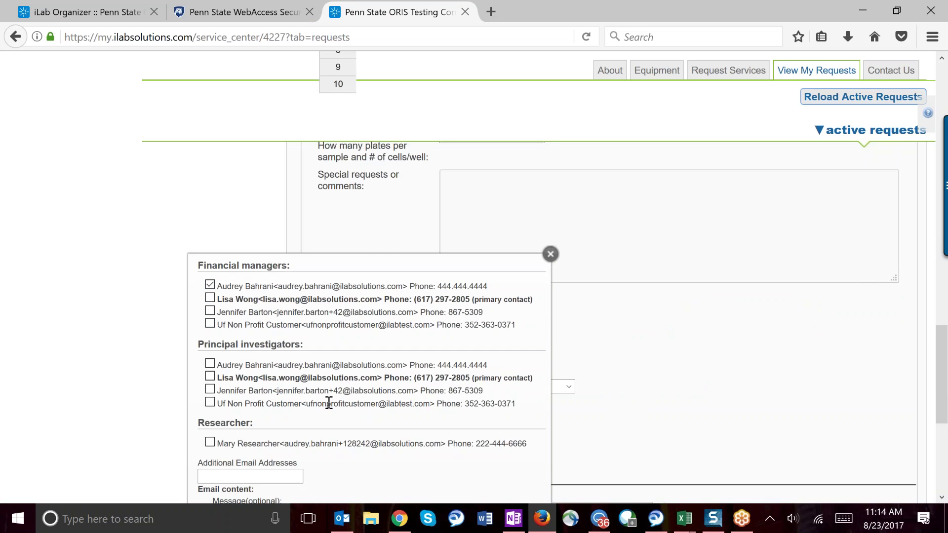
scroll(328, 403, "down", 5)
type("Testing ABC")
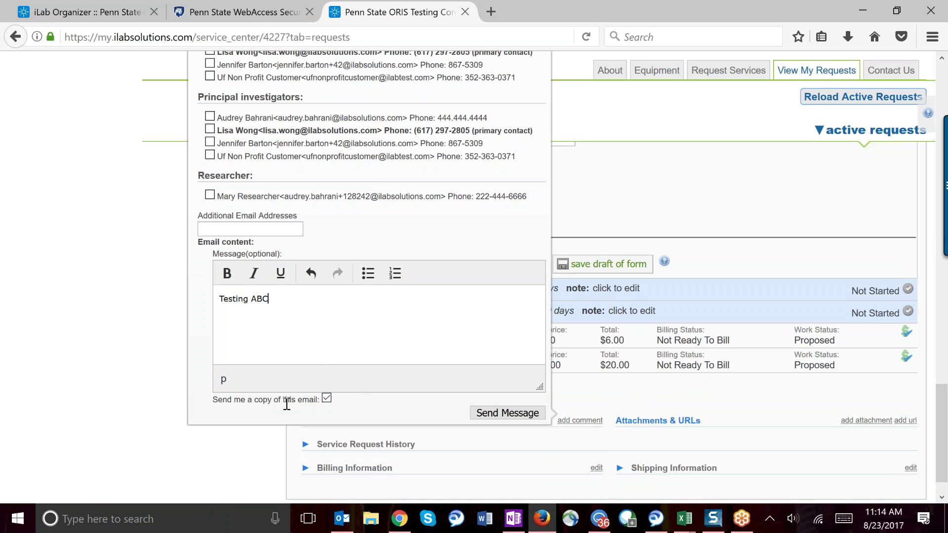
left_click_drag(213, 399, 320, 400)
left_click(326, 398)
left_click(391, 413)
left_click(490, 410)
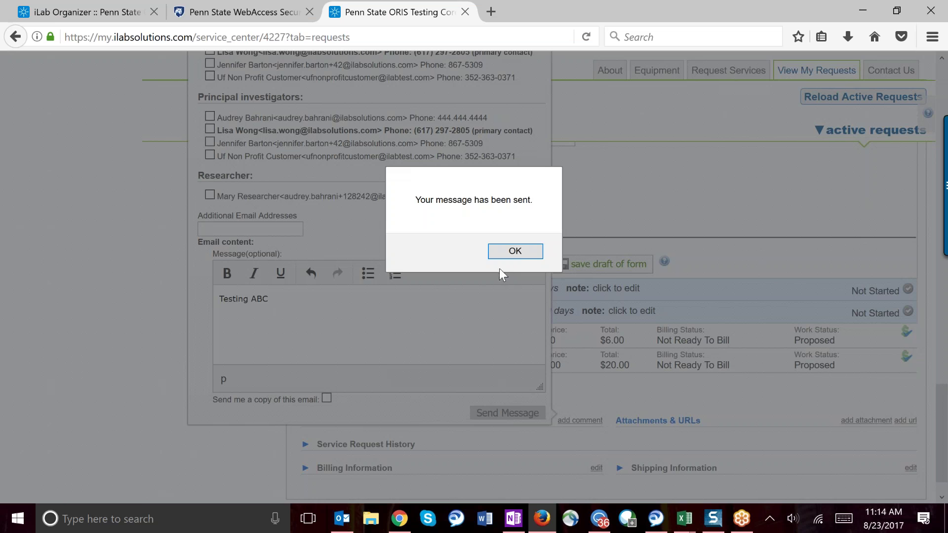
left_click(506, 256)
scroll(507, 262, "down", 1)
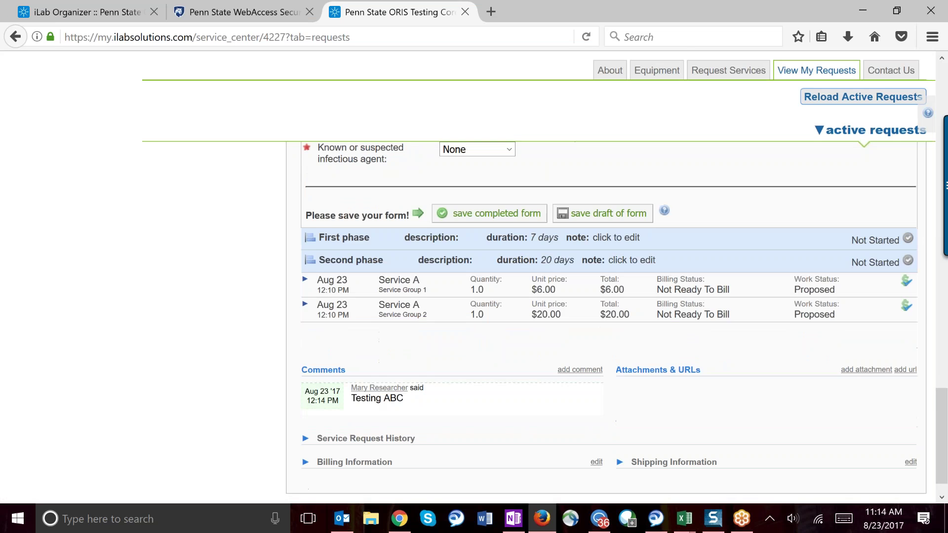
scroll(514, 394, "down", 1)
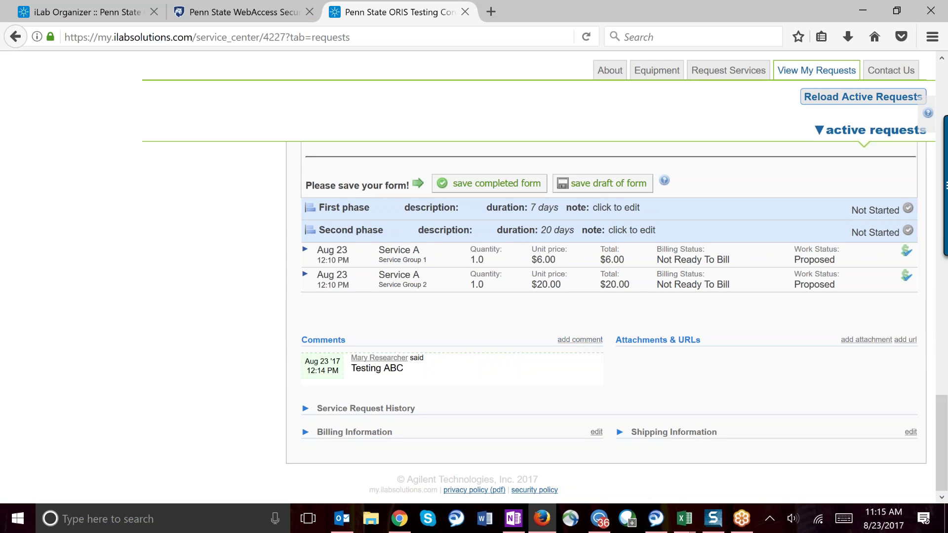
scroll(686, 378, "up", 3)
scroll(686, 377, "up", 5)
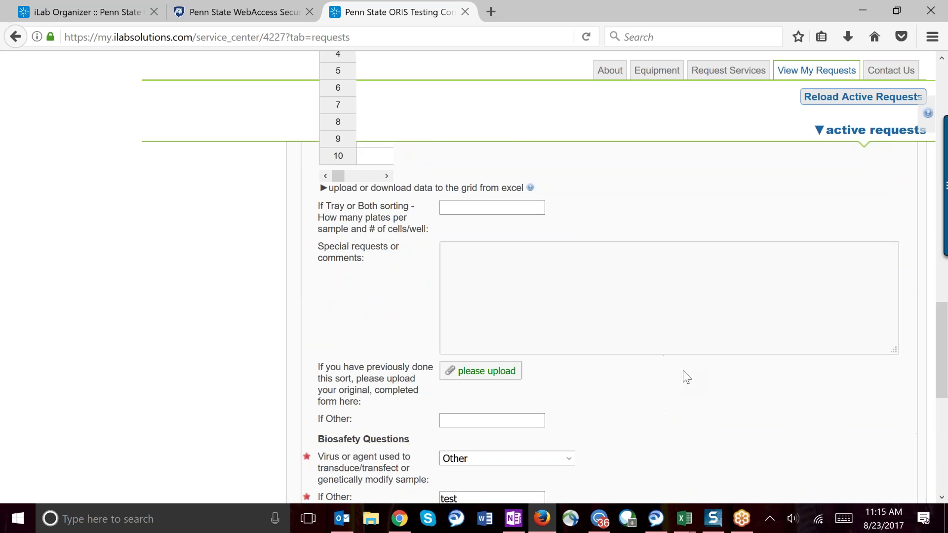
scroll(682, 370, "up", 10)
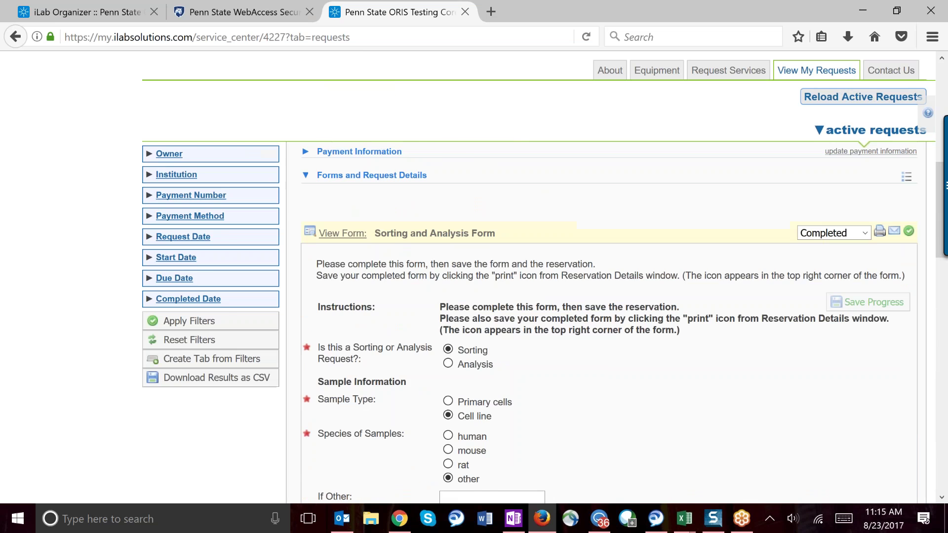
scroll(682, 370, "up", 2)
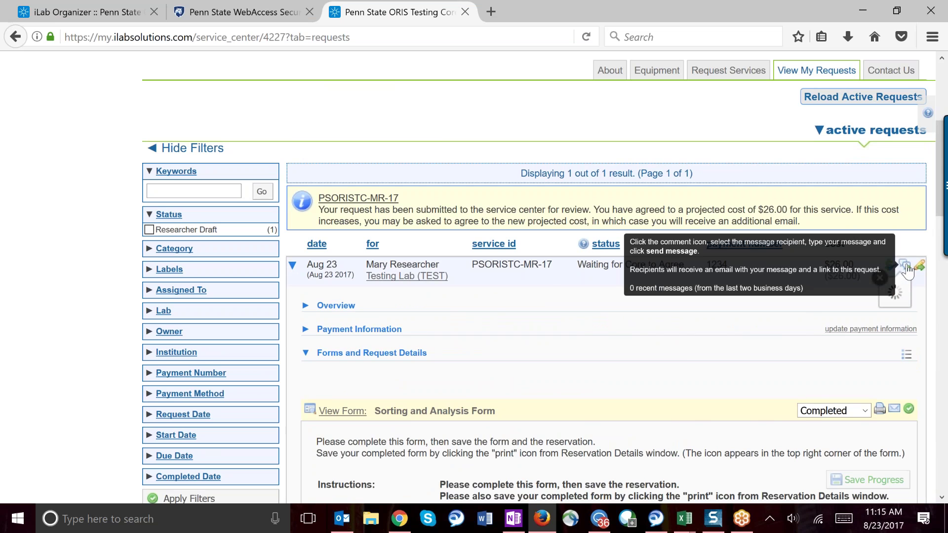
scroll(606, 304, "down", 5)
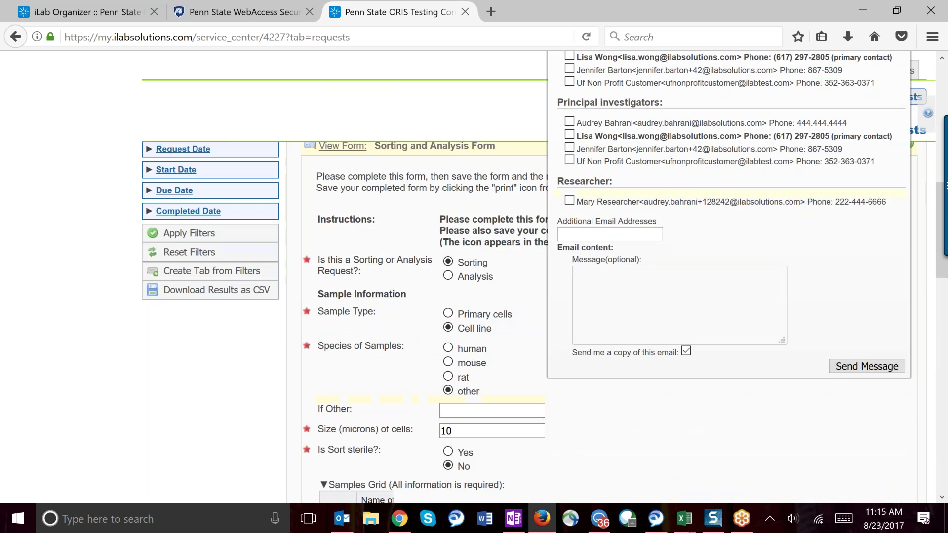
scroll(606, 303, "up", 4)
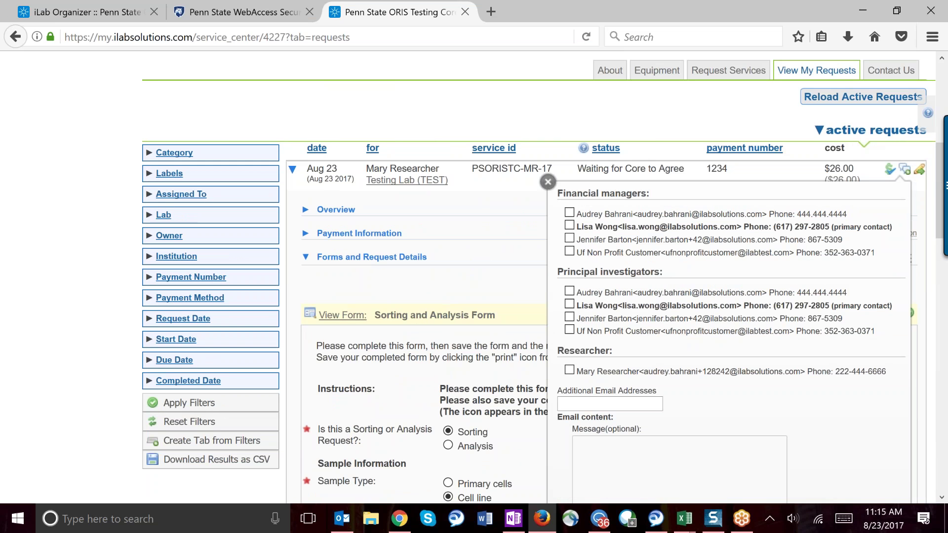
left_click(547, 182)
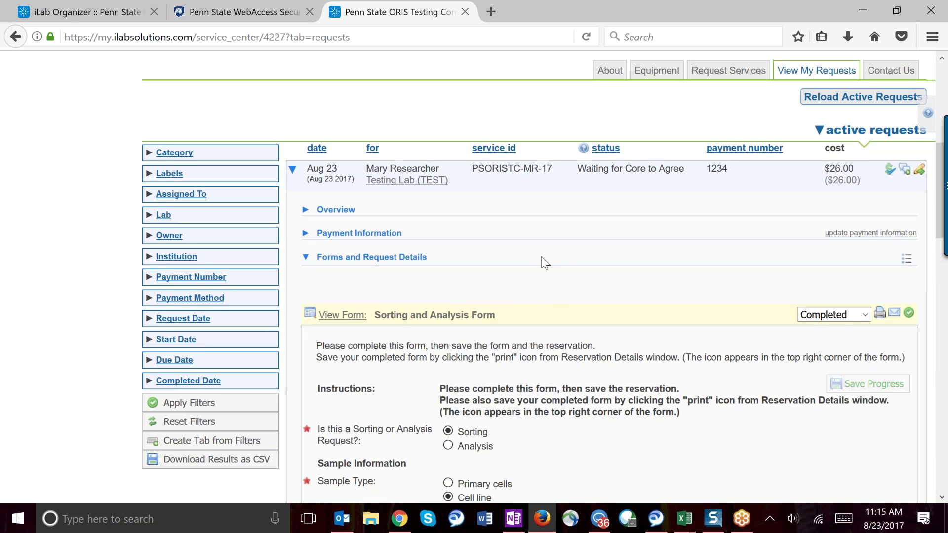
scroll(537, 287, "down", 12)
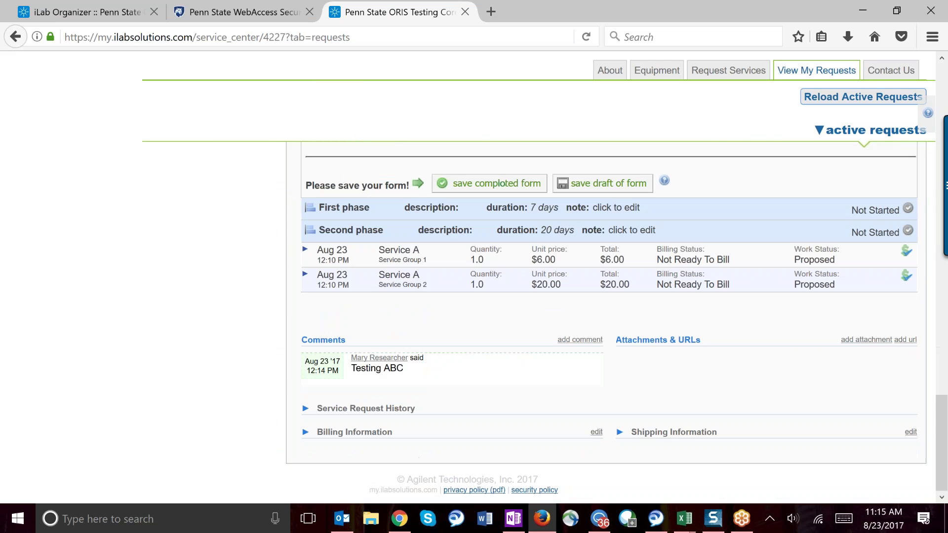
left_click_drag(701, 339, 617, 338)
left_click(668, 377)
Step: Open and then close the Add an Attachment and Add a URL forms
left_click(868, 340)
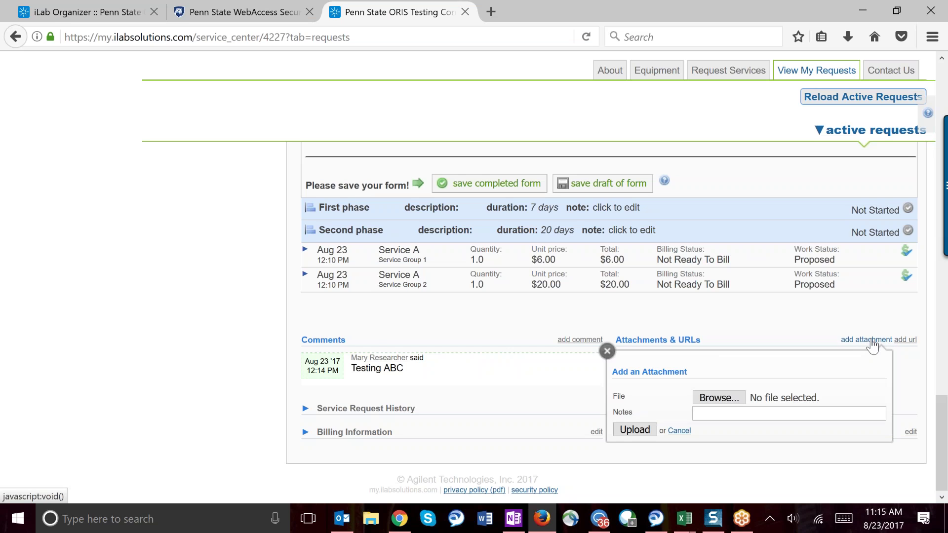
left_click(907, 340)
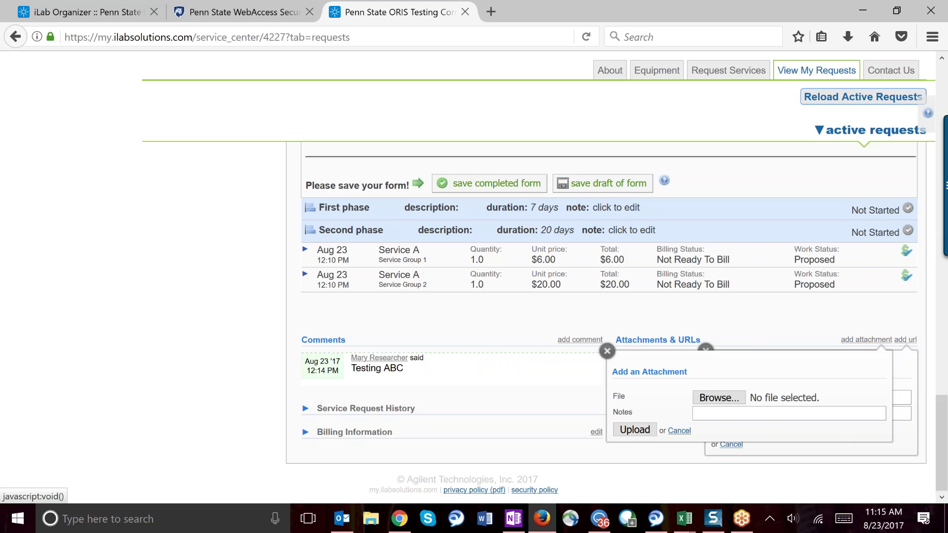
left_click(607, 352)
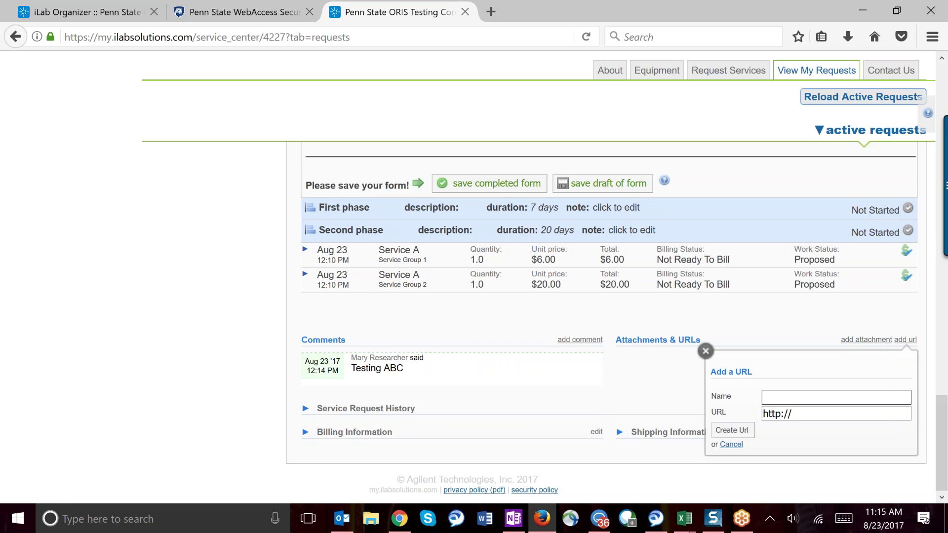
left_click(705, 351)
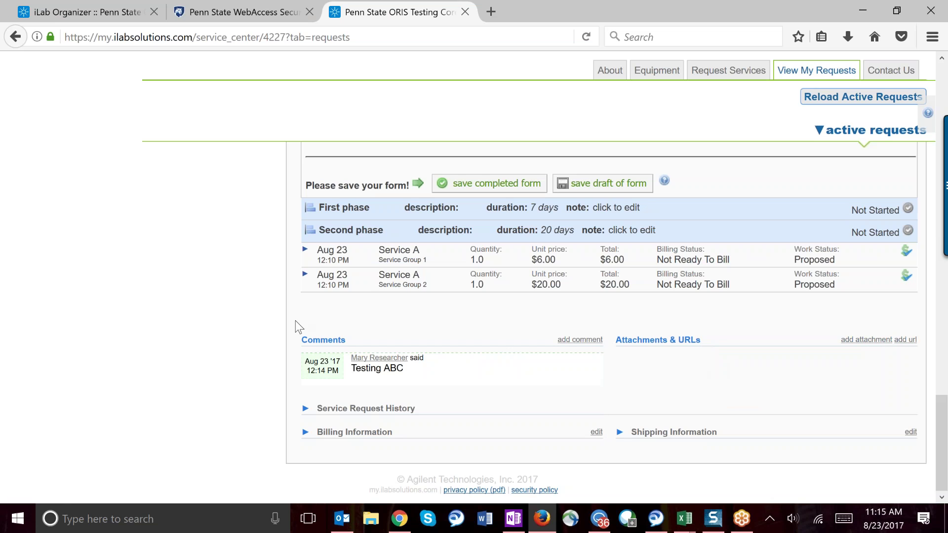
Step: Collapse the submitted request's details and bring up the request categories list
scroll(233, 313, "up", 8)
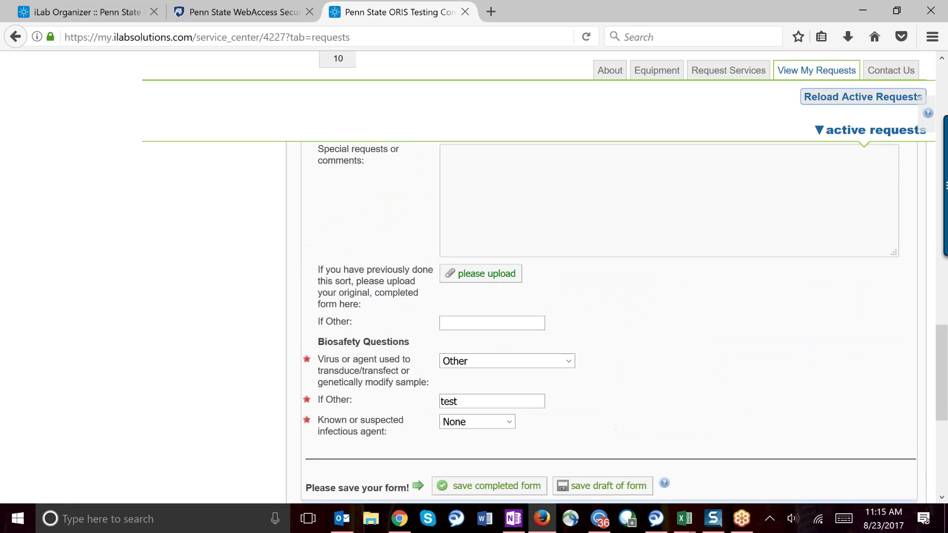
scroll(232, 313, "up", 10)
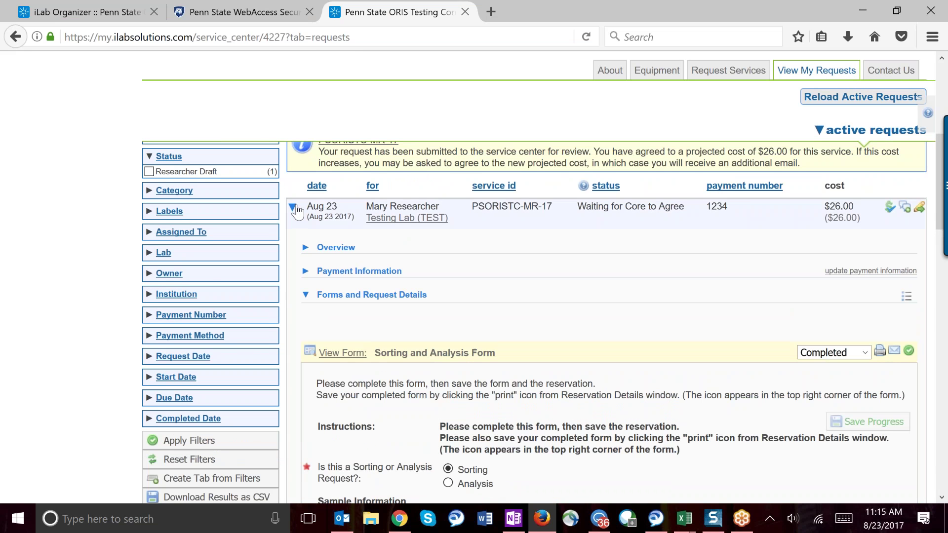
left_click(292, 207)
scroll(296, 210, "up", 2)
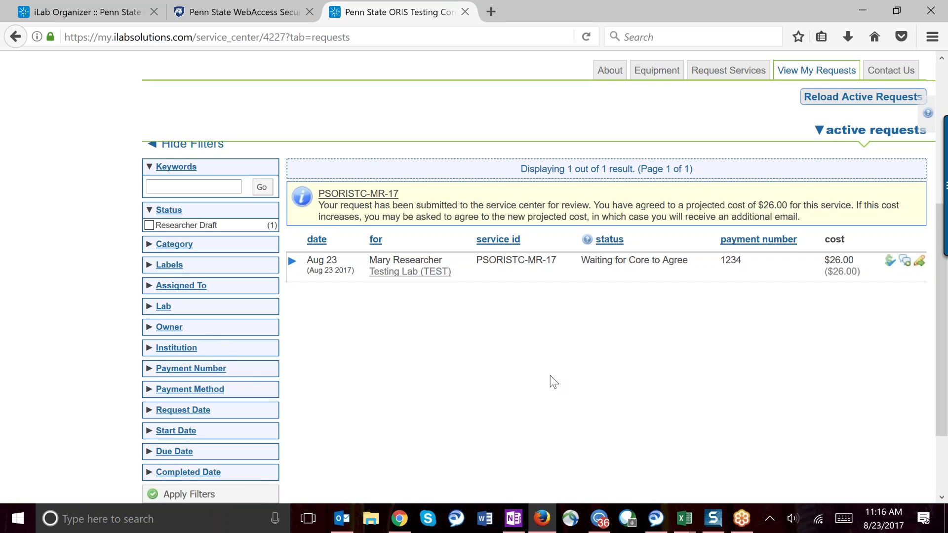
scroll(550, 375, "up", 3)
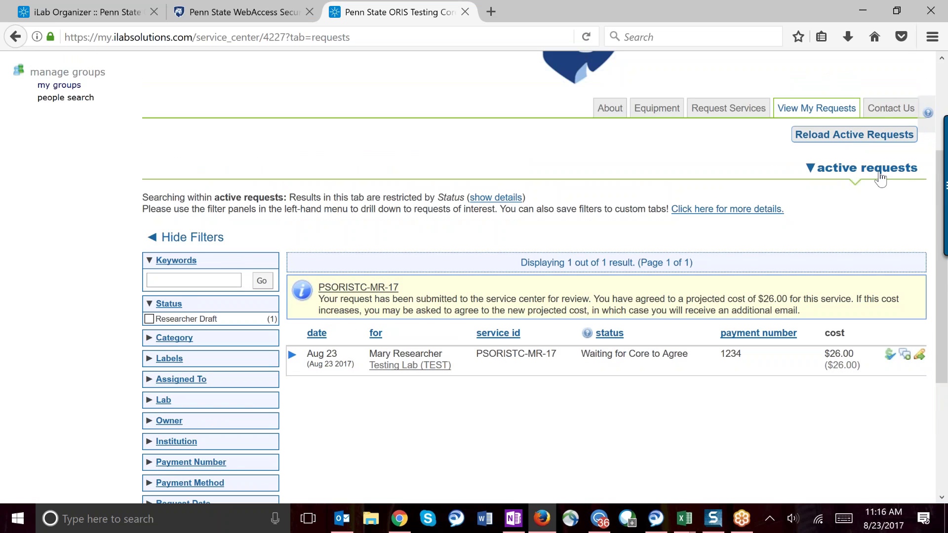
left_click(848, 174)
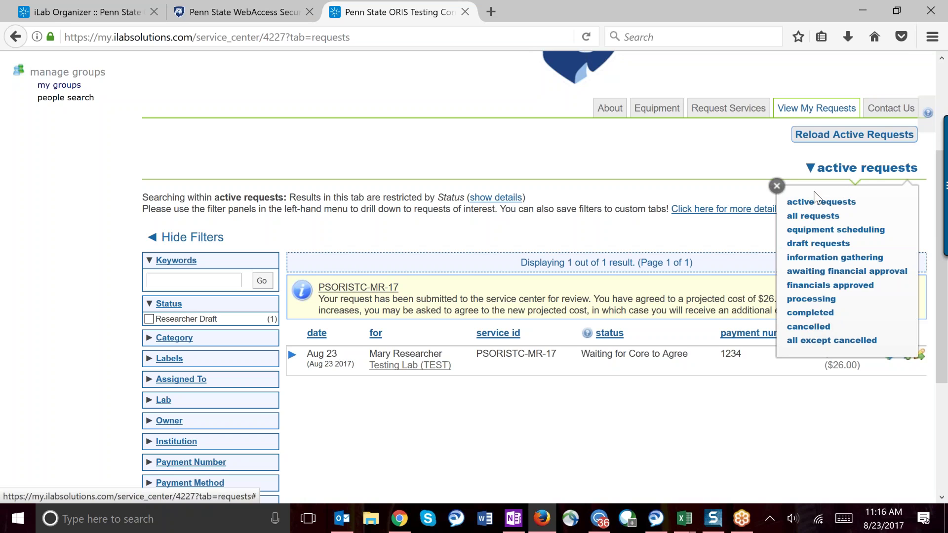
Step: Close the request categories list and go to the core's Contact Us page
left_click(777, 186)
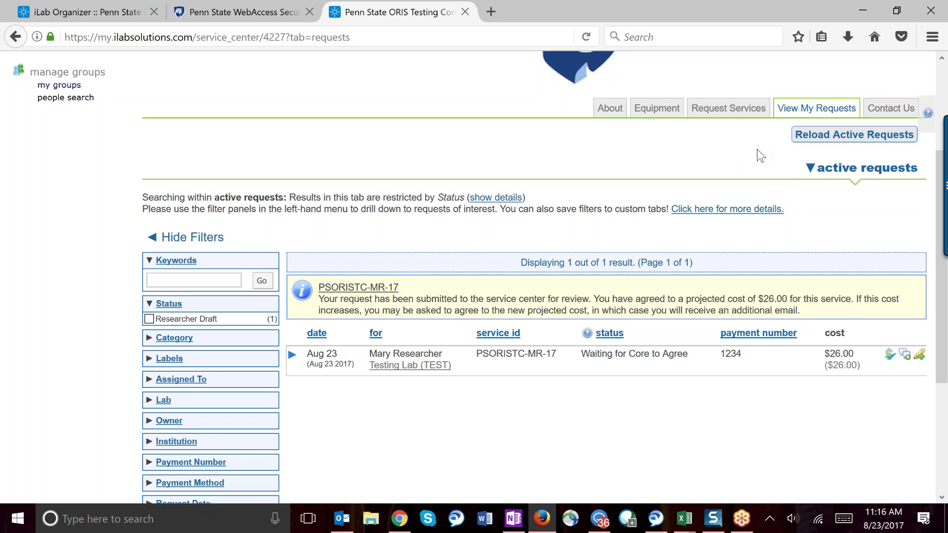
left_click(889, 109)
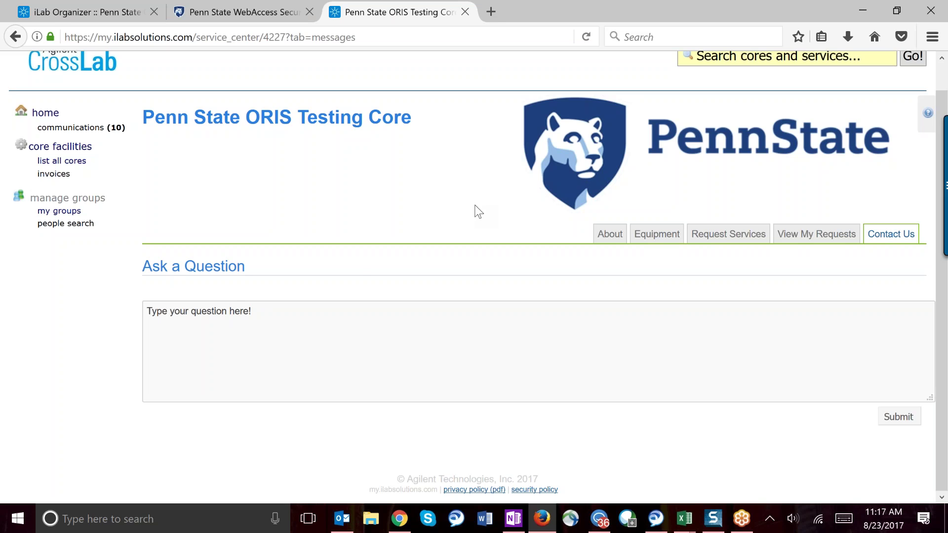
left_click(246, 362)
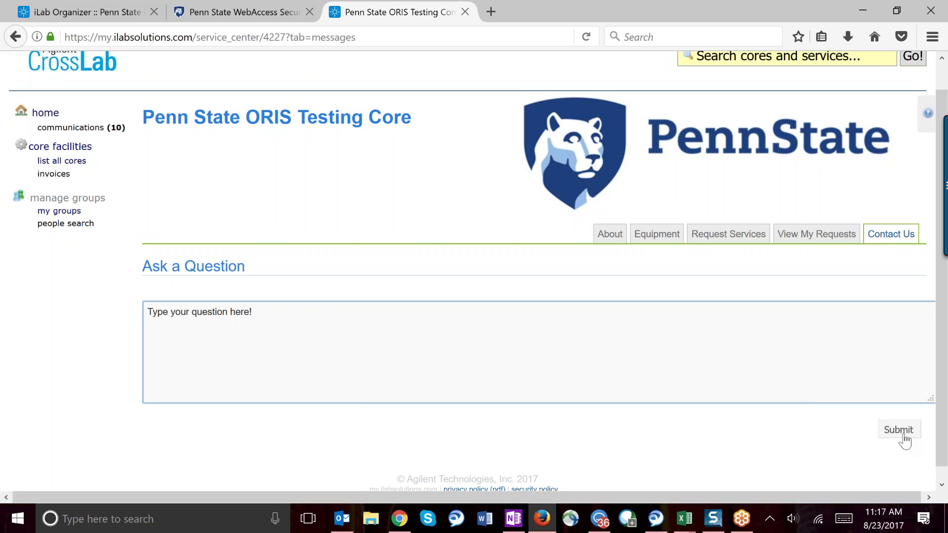
scroll(478, 271, "up", 1)
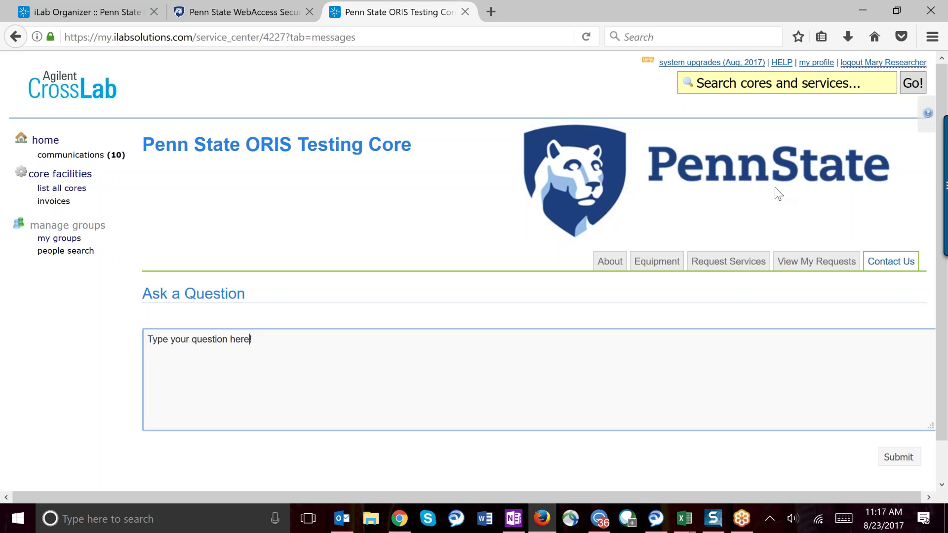
Step: Open the HELP panel's support topic and question fields, then go to the iLab help site
left_click(785, 64)
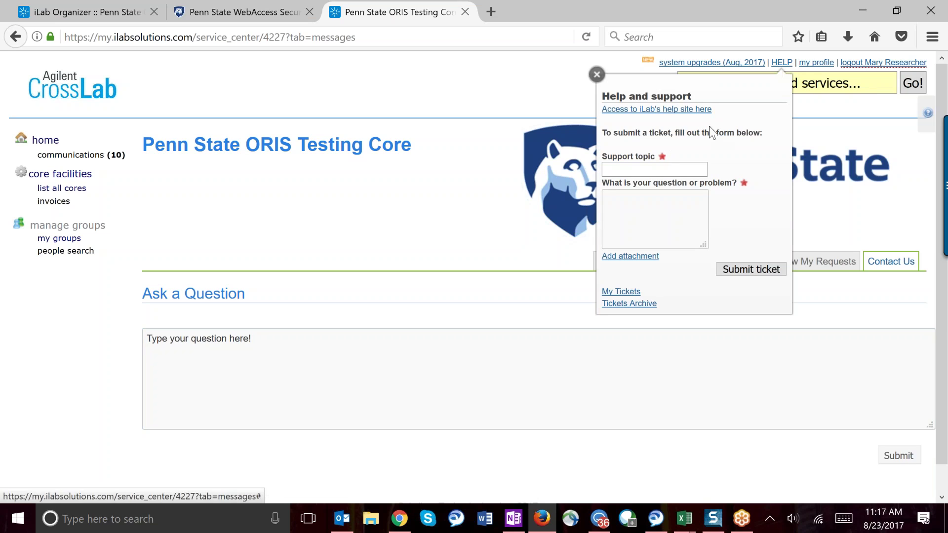
left_click(678, 169)
left_click(647, 212)
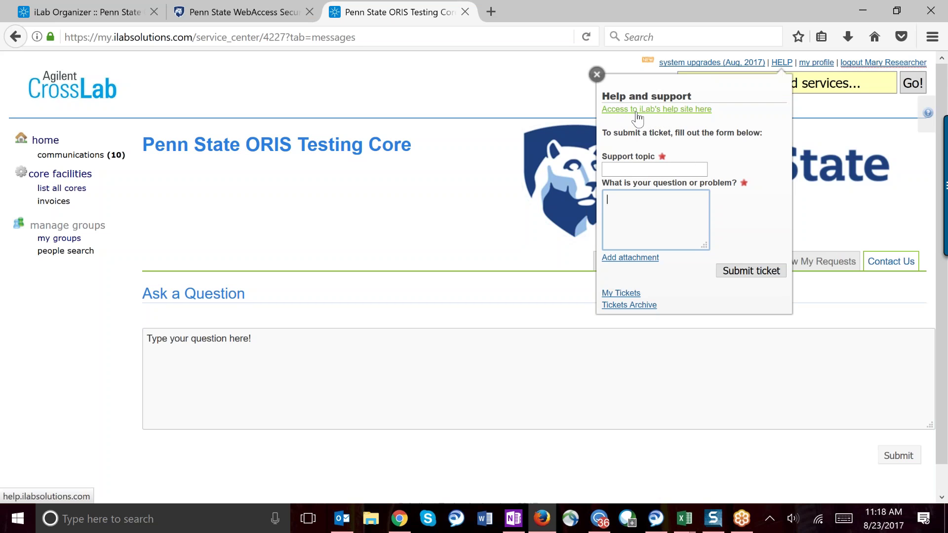
left_click(680, 110)
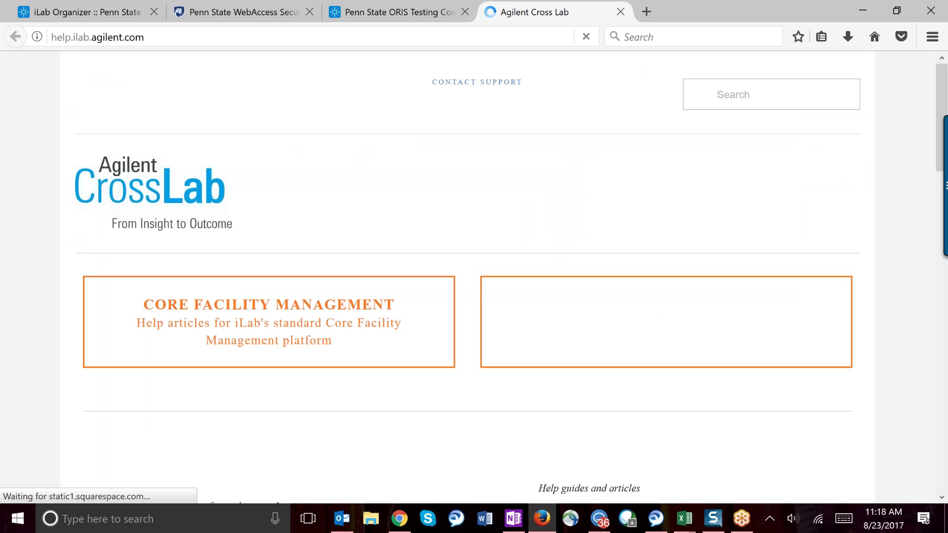
Step: Open the Core Facility Customers link further down the help site
scroll(437, 185, "down", 1)
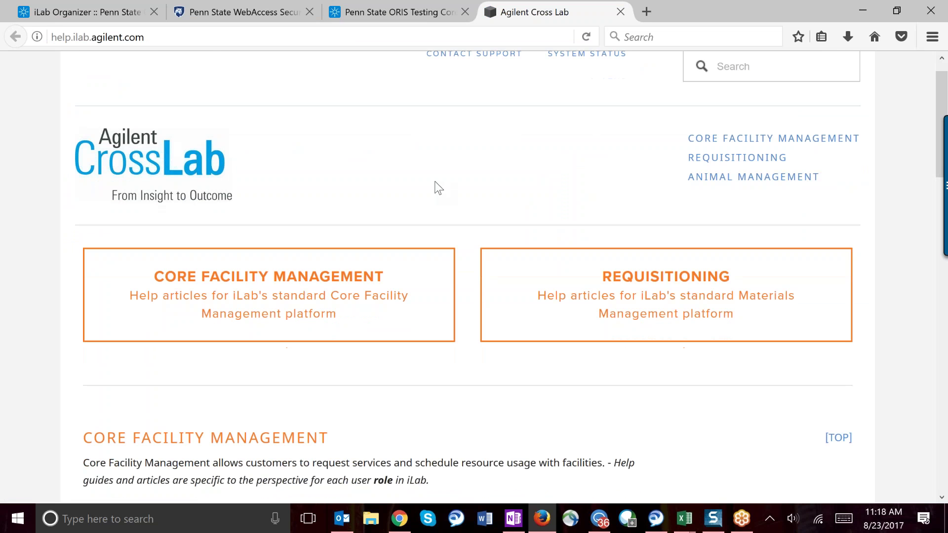
scroll(437, 188, "down", 4)
scroll(437, 188, "down", 3)
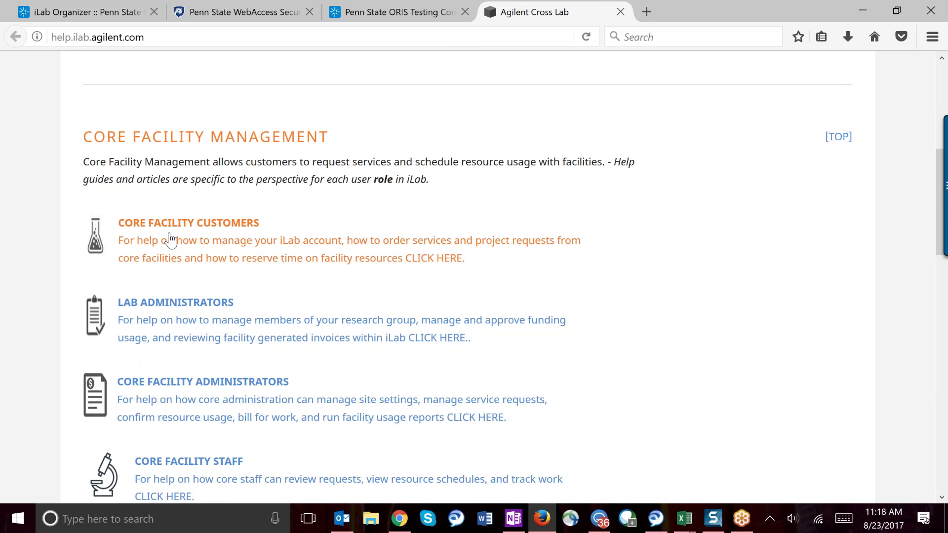
left_click(189, 241)
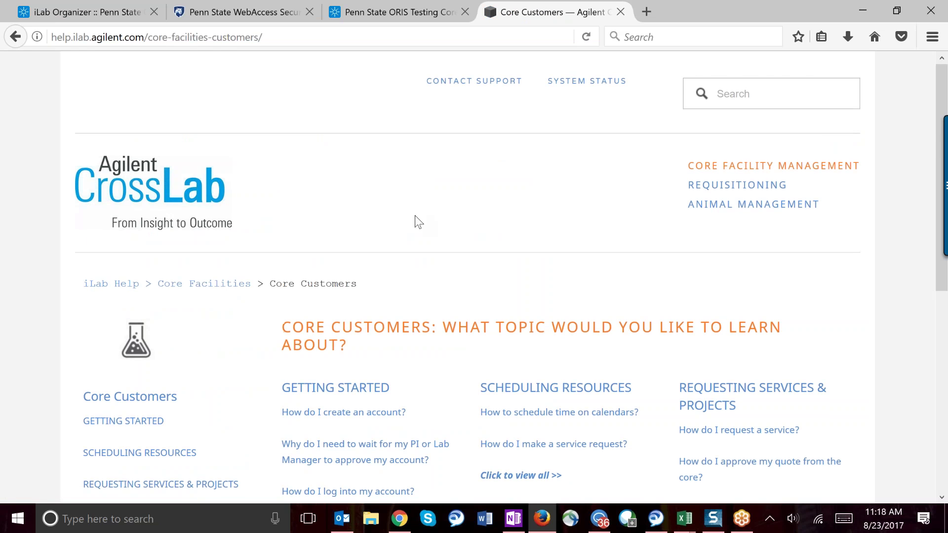
scroll(414, 215, "down", 3)
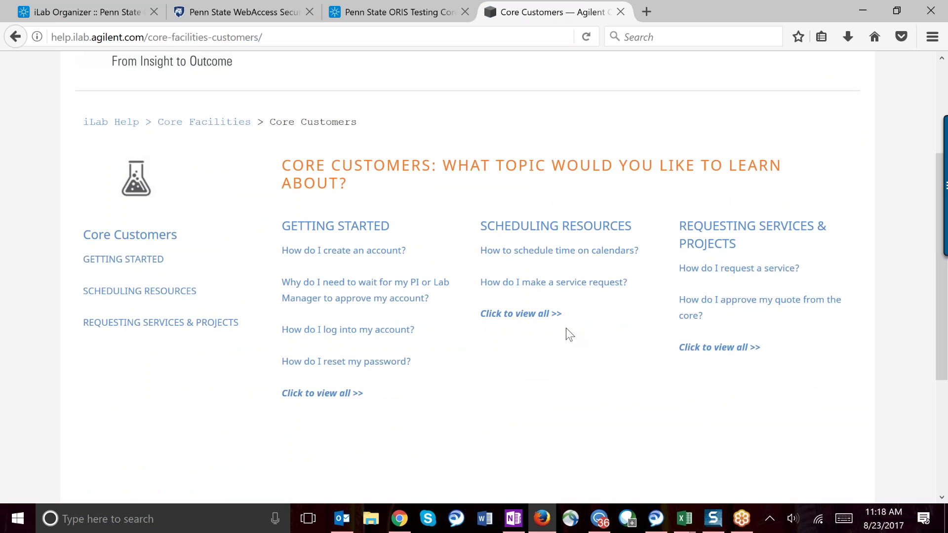
left_click(733, 272)
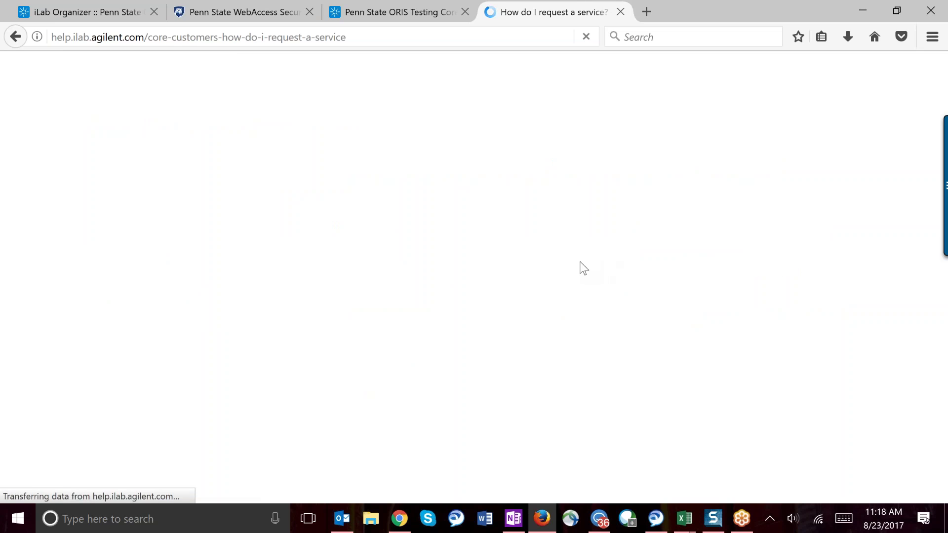
scroll(582, 268, "down", 5)
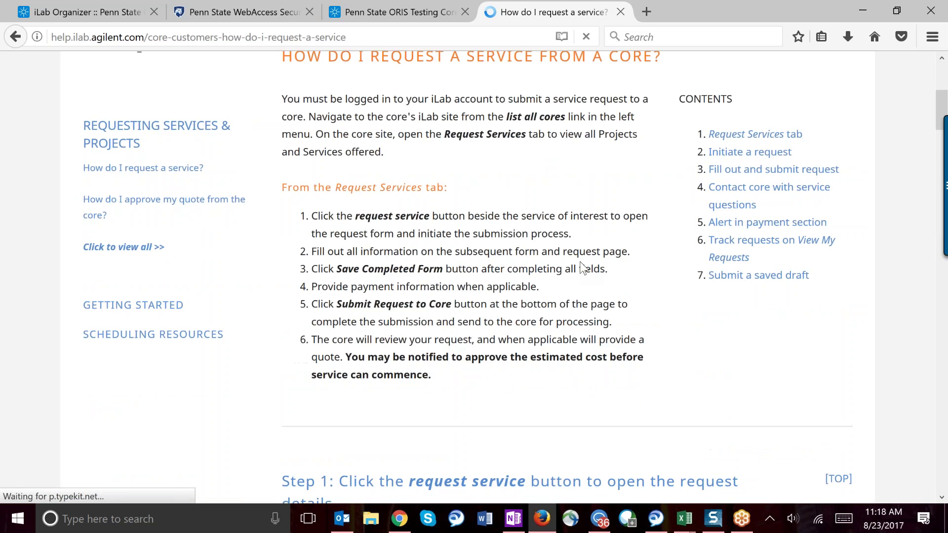
scroll(583, 268, "down", 8)
scroll(582, 267, "up", 3)
scroll(582, 268, "up", 5)
scroll(582, 268, "down", 12)
scroll(582, 268, "up", 12)
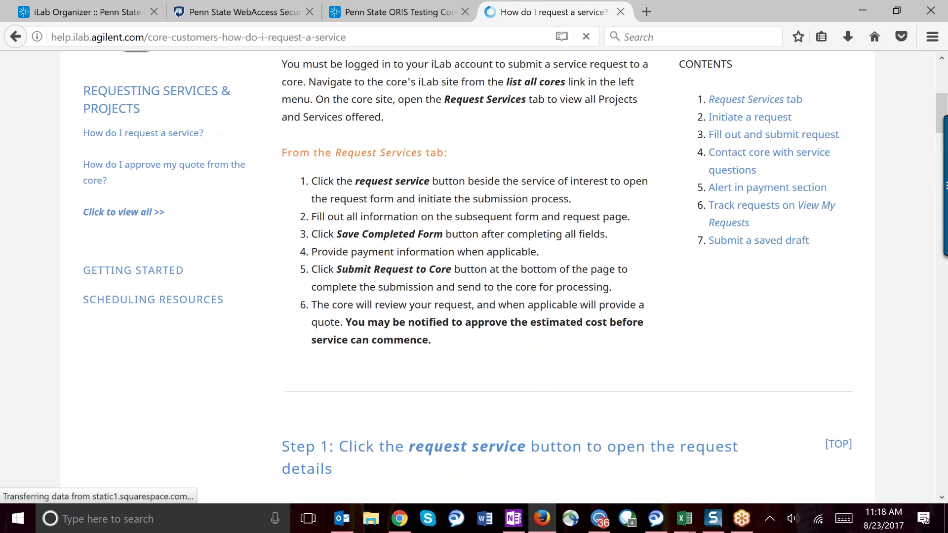
scroll(583, 268, "down", 5)
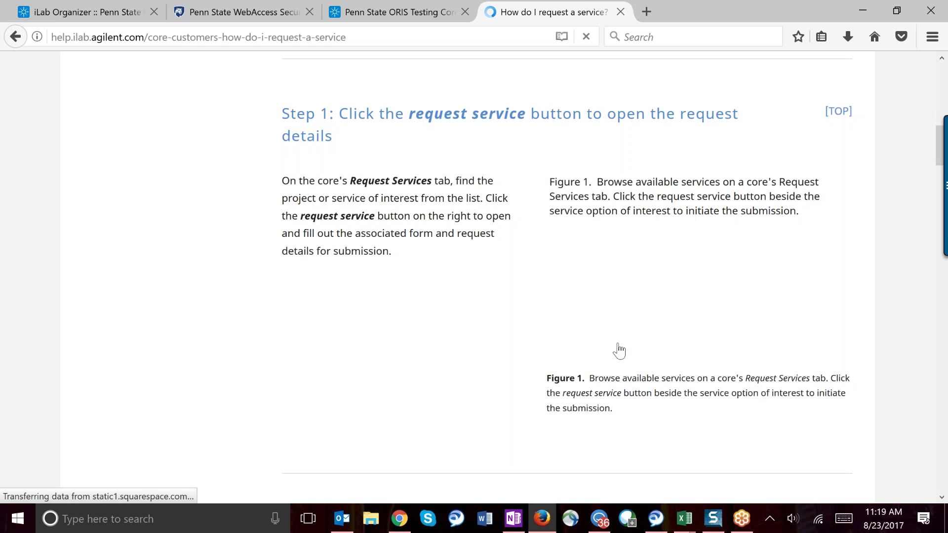
scroll(473, 277, "up", 10)
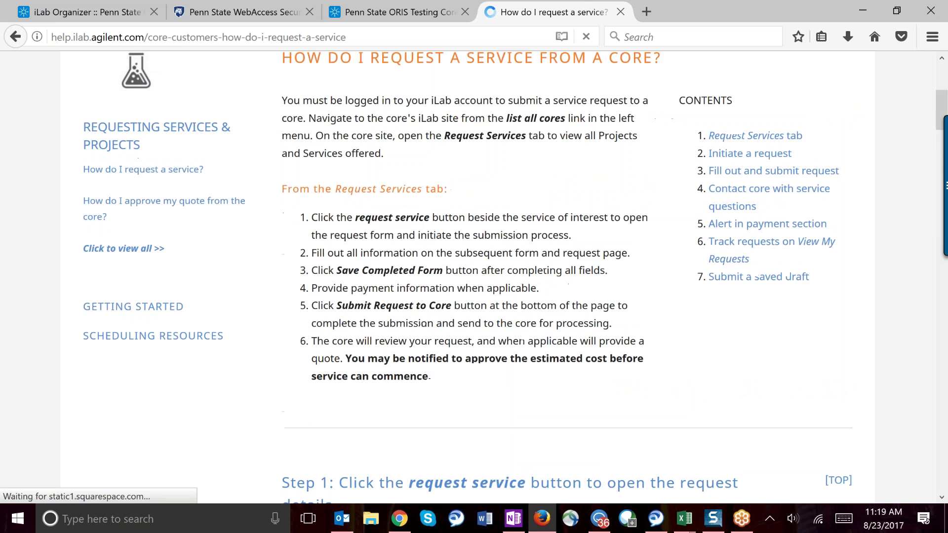
left_click(22, 36)
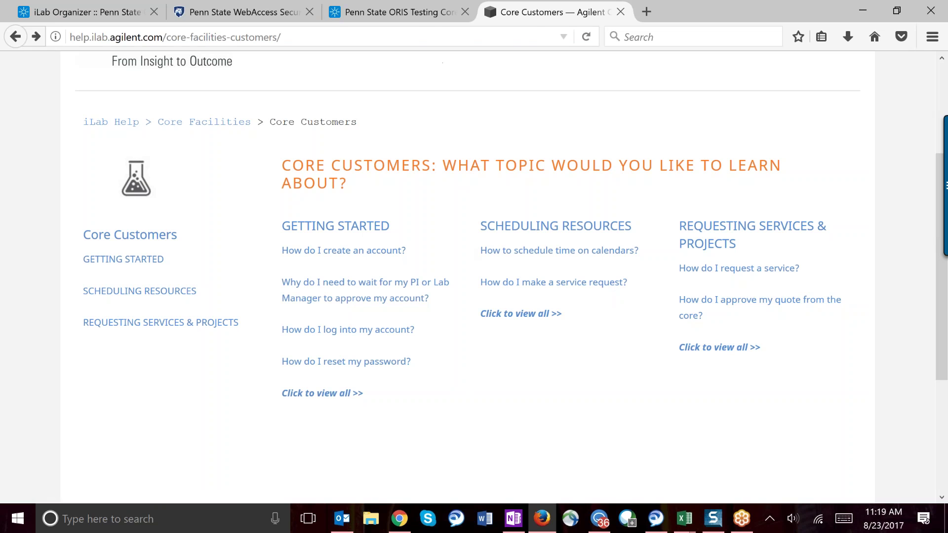
Step: Return to the Penn State ORIS Testing Core tab and dismiss the Help and support panel
left_click(417, 16)
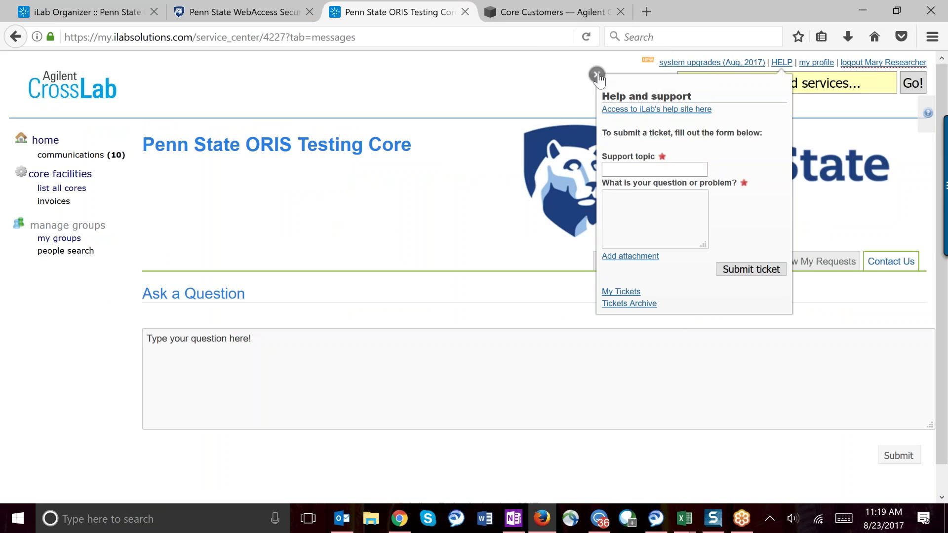
left_click(596, 75)
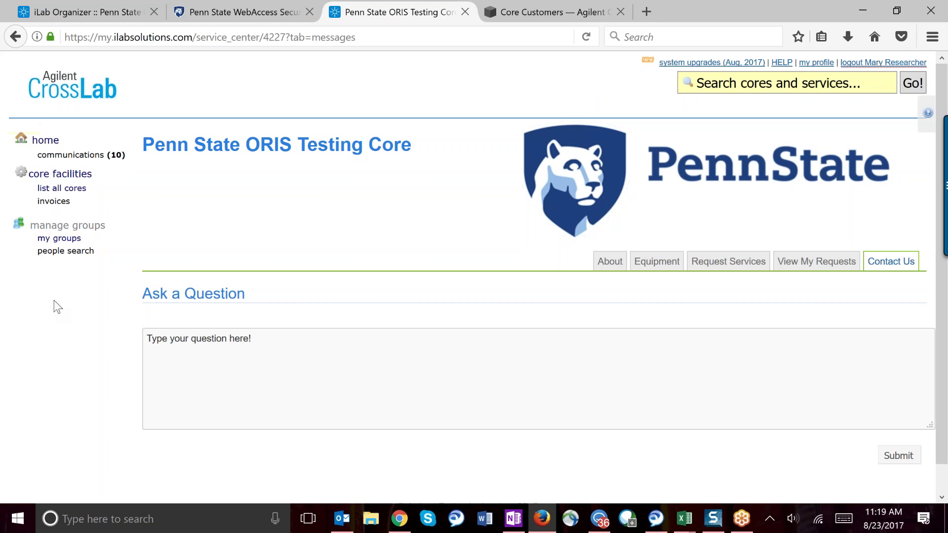
left_click(46, 143)
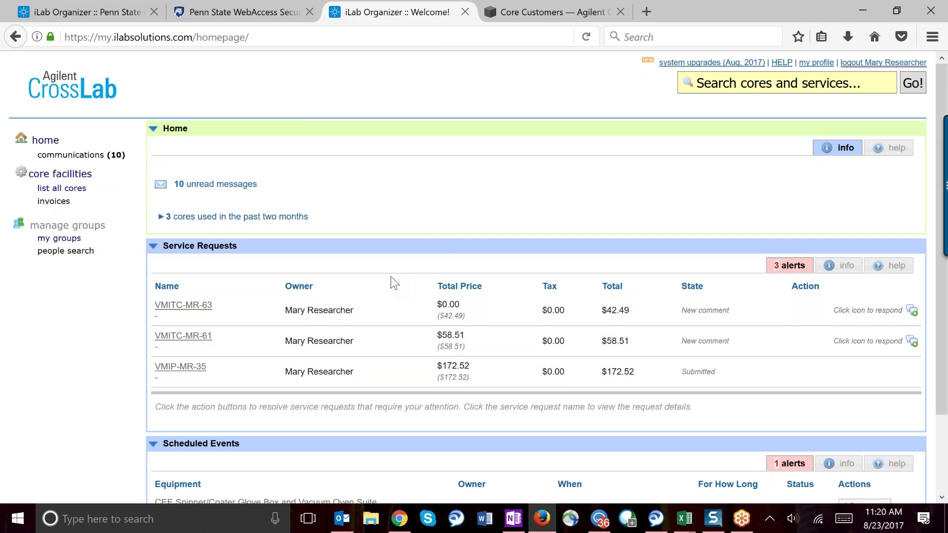
scroll(388, 281, "down", 3)
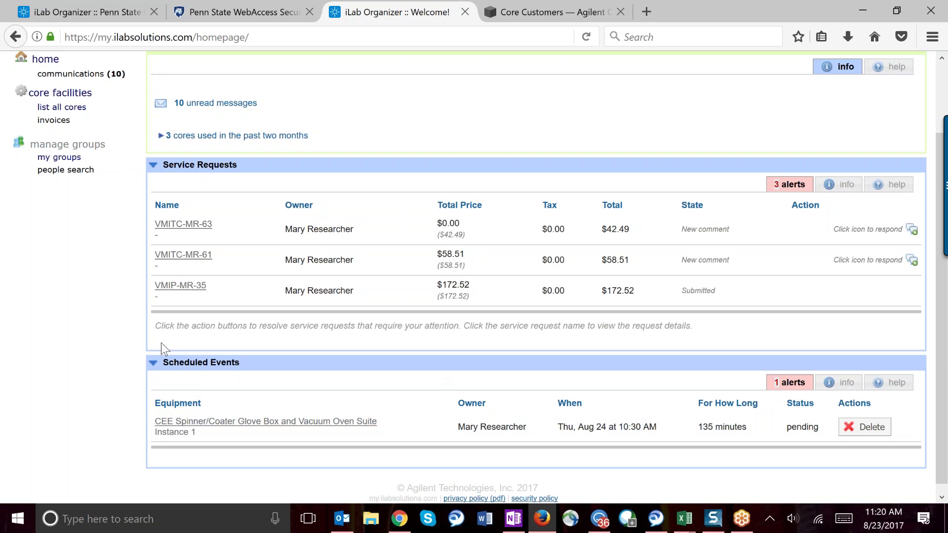
right_click(436, 408)
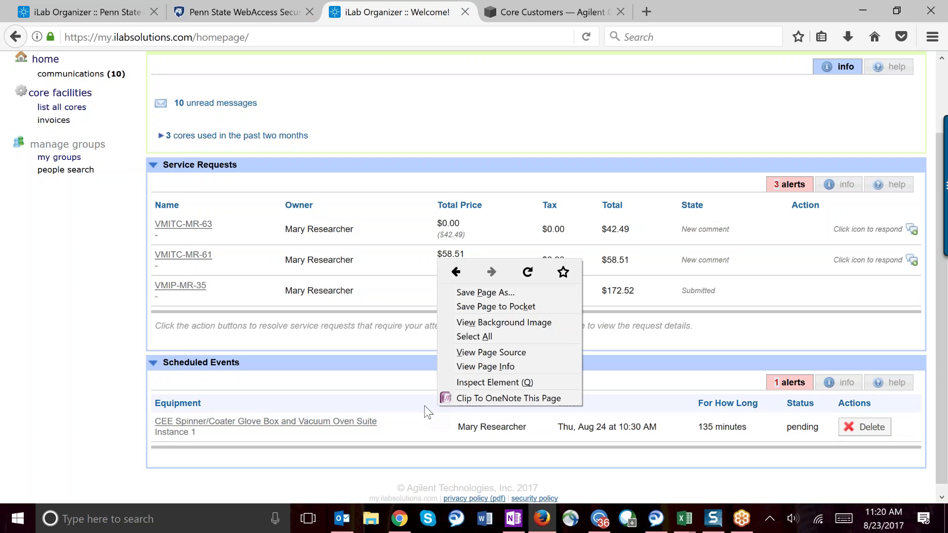
left_click(420, 407)
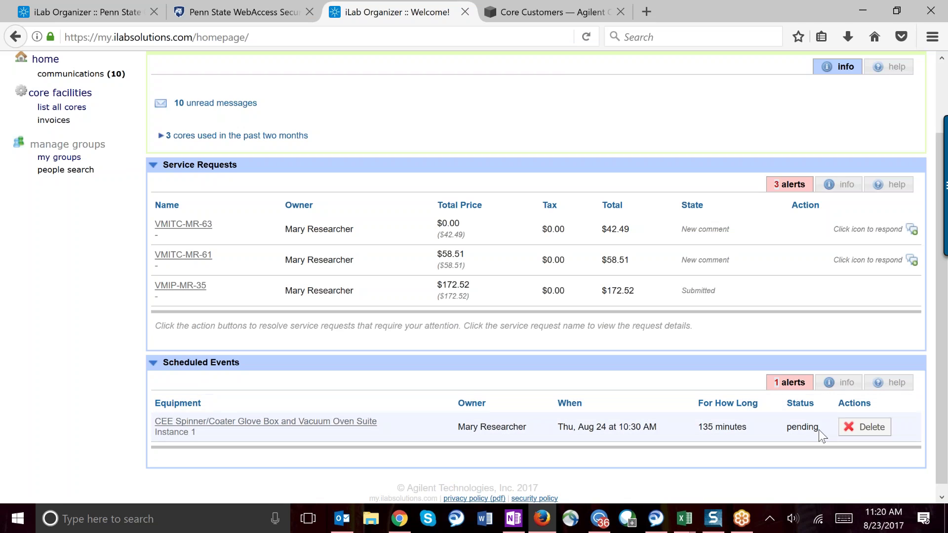
left_click_drag(795, 432, 787, 434)
left_click(691, 443)
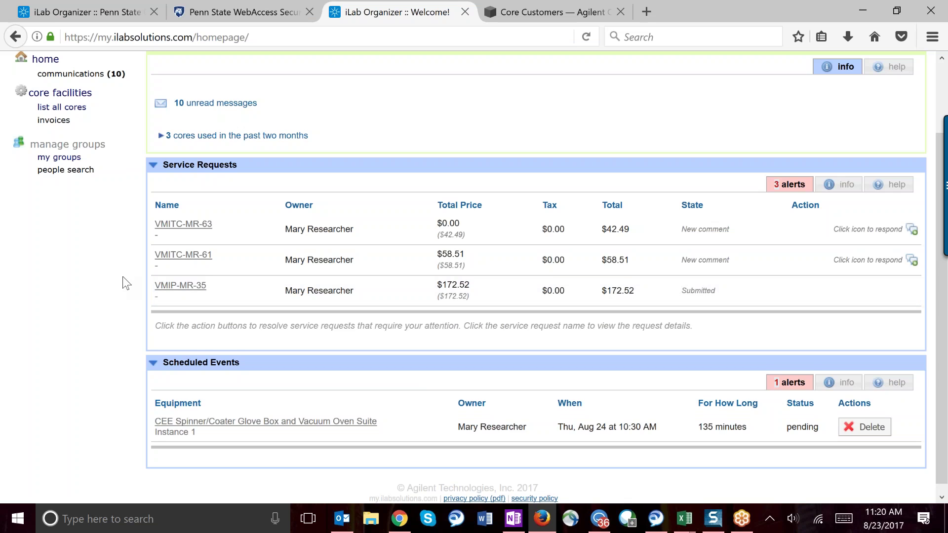
scroll(122, 278, "up", 3)
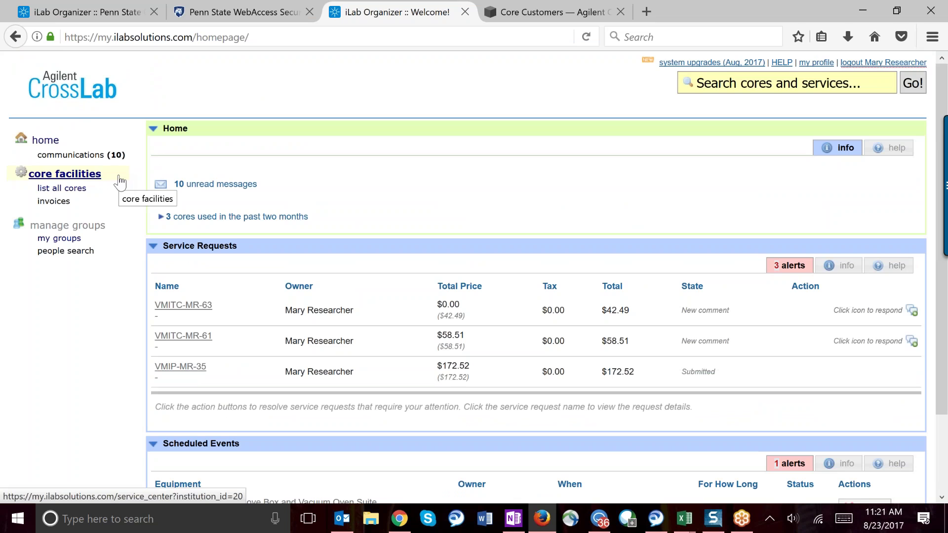
left_click(64, 176)
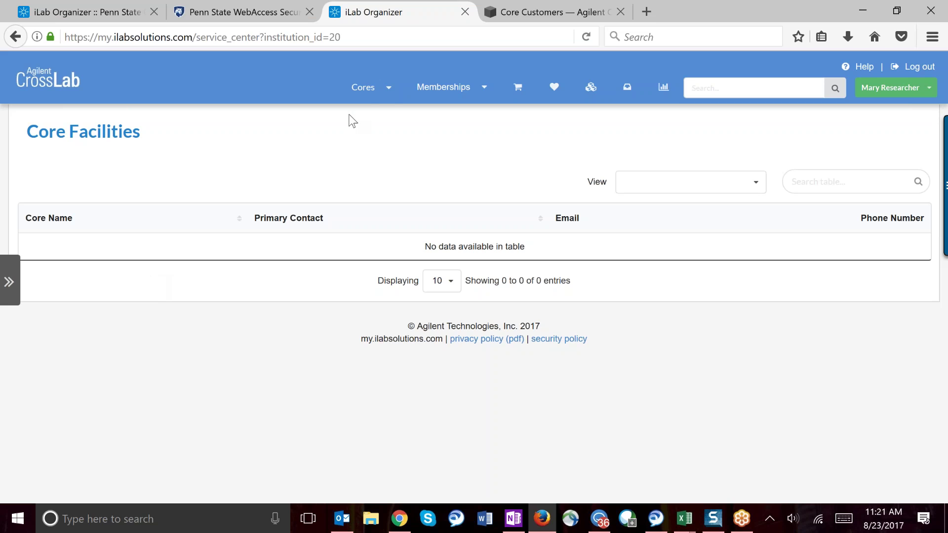
left_click(375, 94)
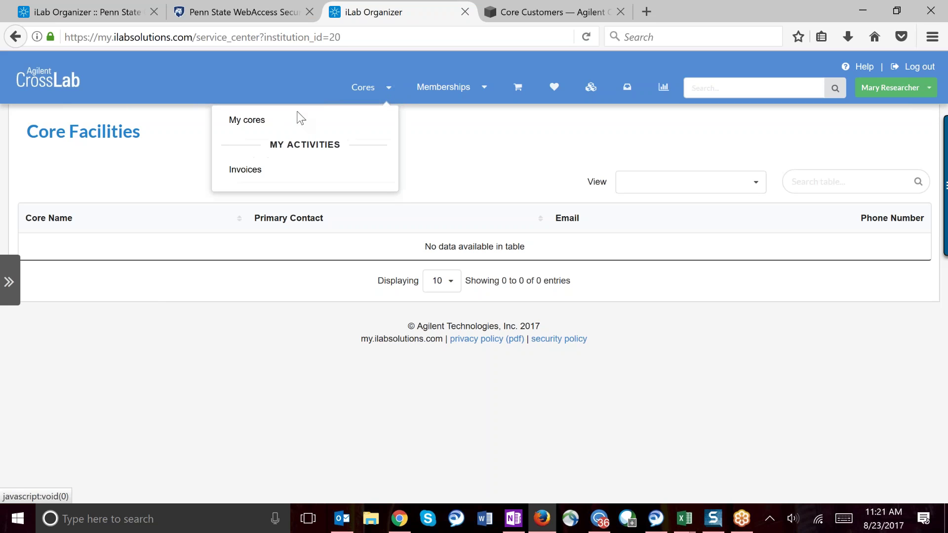
left_click(431, 157)
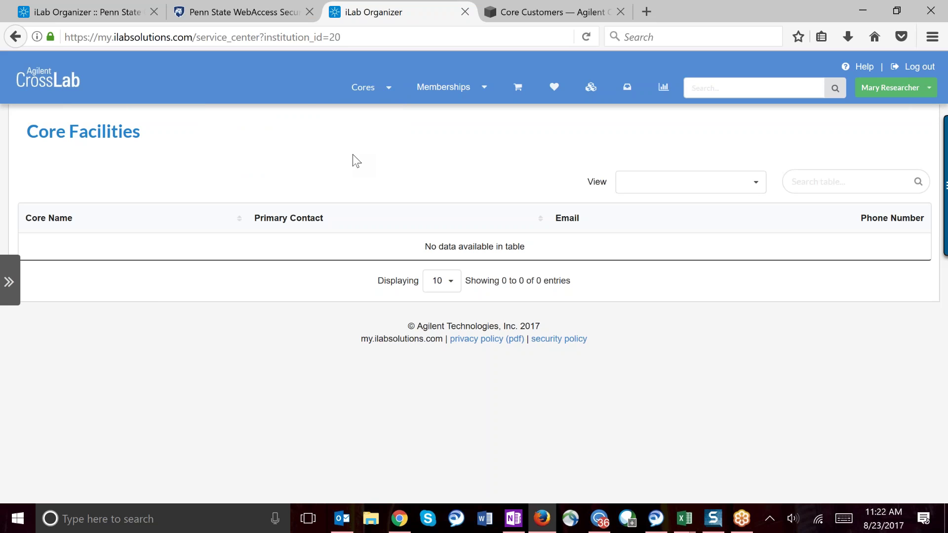
left_click(17, 38)
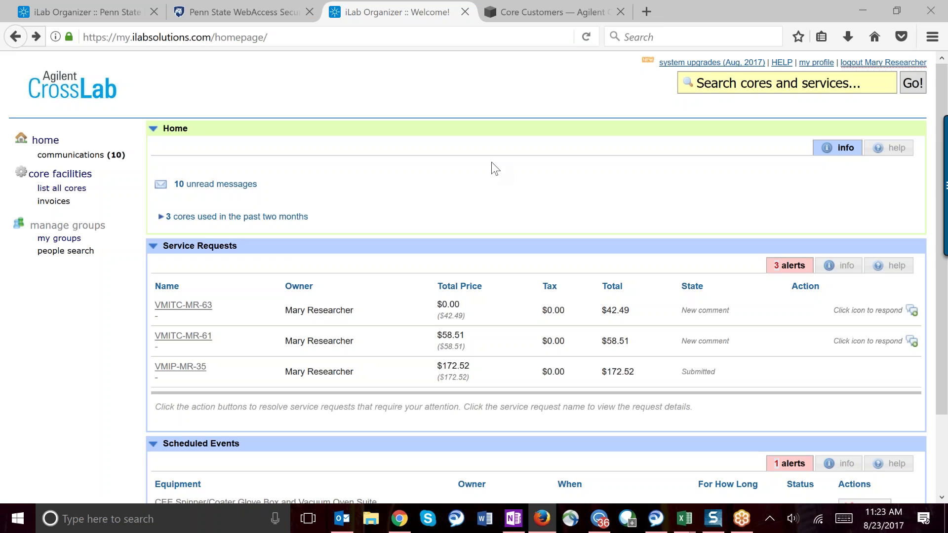
Step: Bring up the Help and support popup with an empty support ticket form
left_click(781, 64)
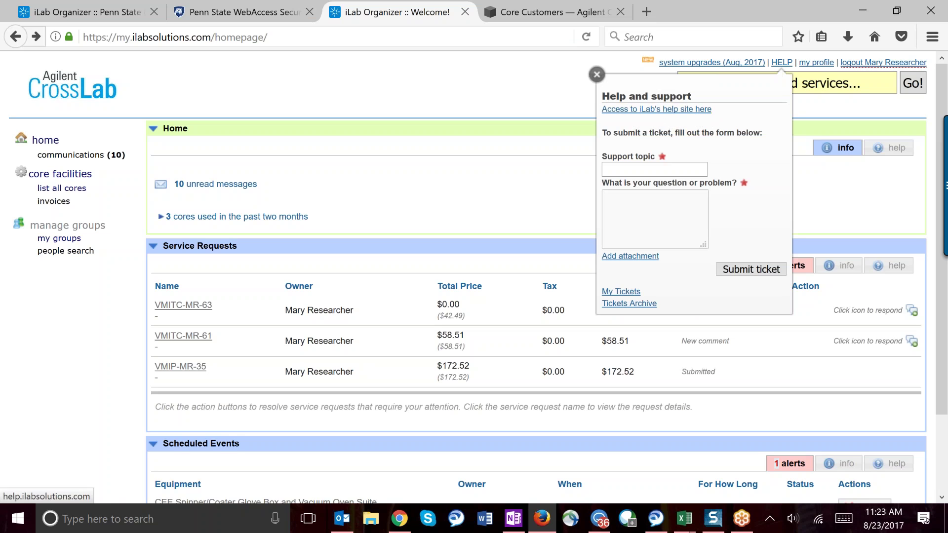
Step: Dismiss the Help and support popup to reveal the homepage's three service requests
left_click(597, 78)
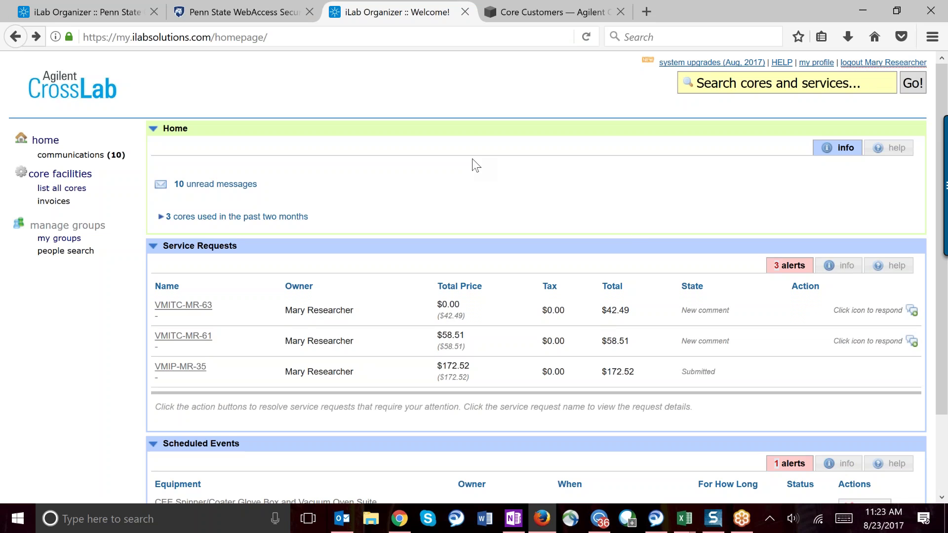
Step: Load the service_center/show_external/4227 core page in the iLab tab and show its Equipment kiosk
left_click(111, 12)
left_click_drag(194, 37, 382, 37)
key("ctrl+c")
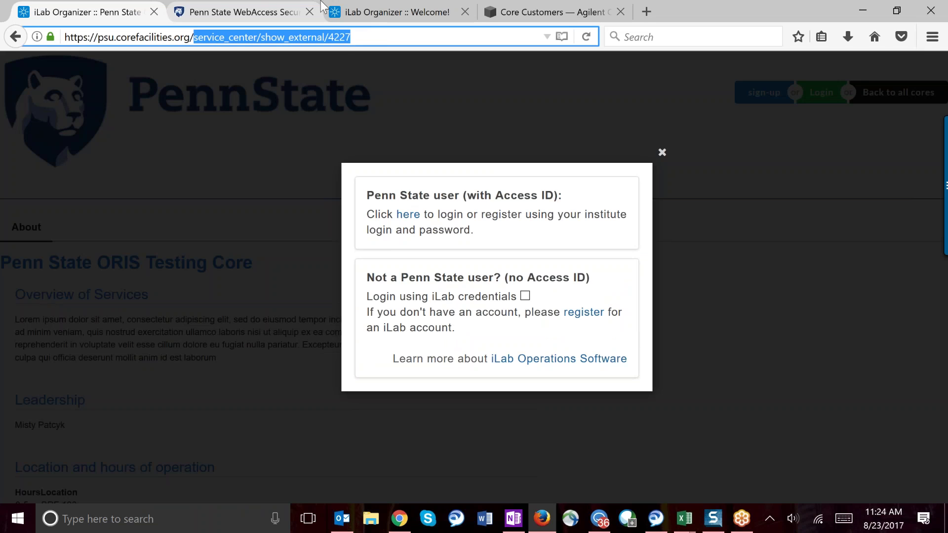
left_click(367, 11)
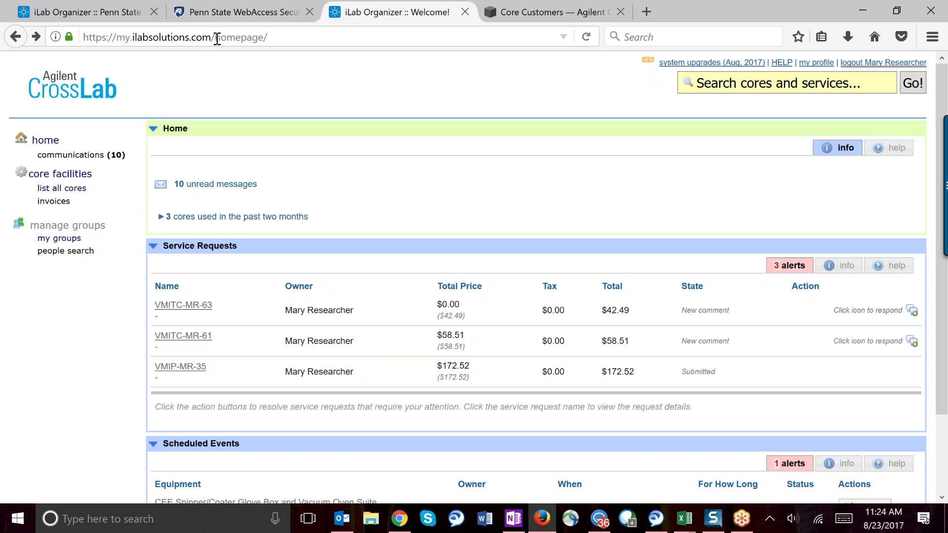
key("ctrl+v")
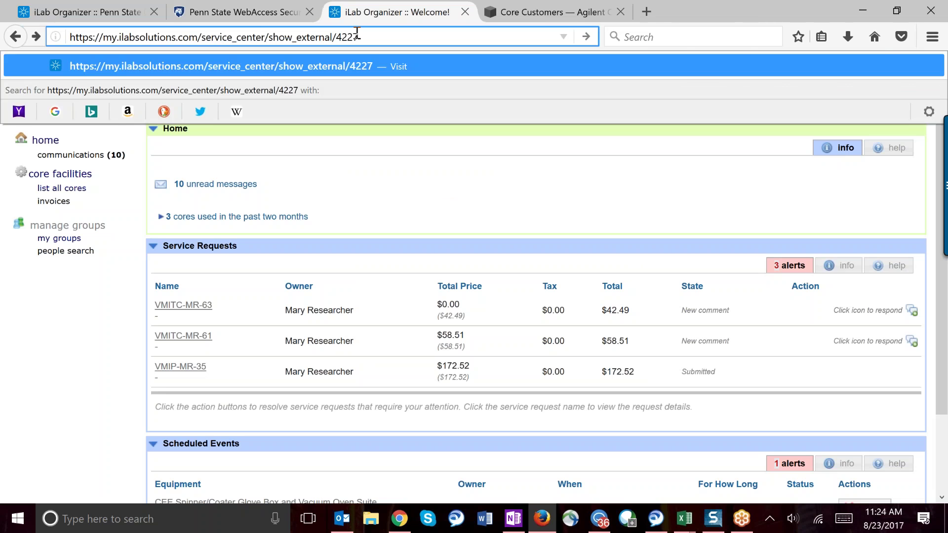
key("Return")
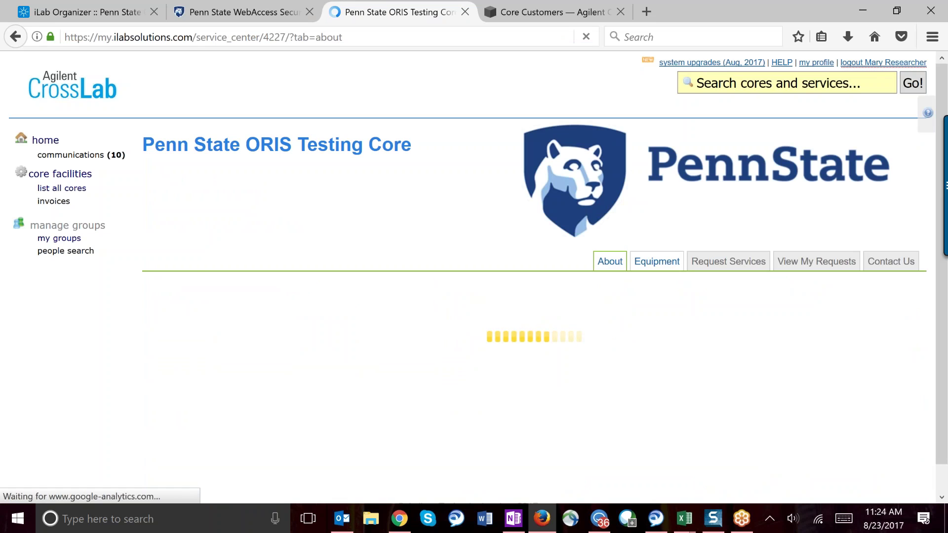
left_click(664, 267)
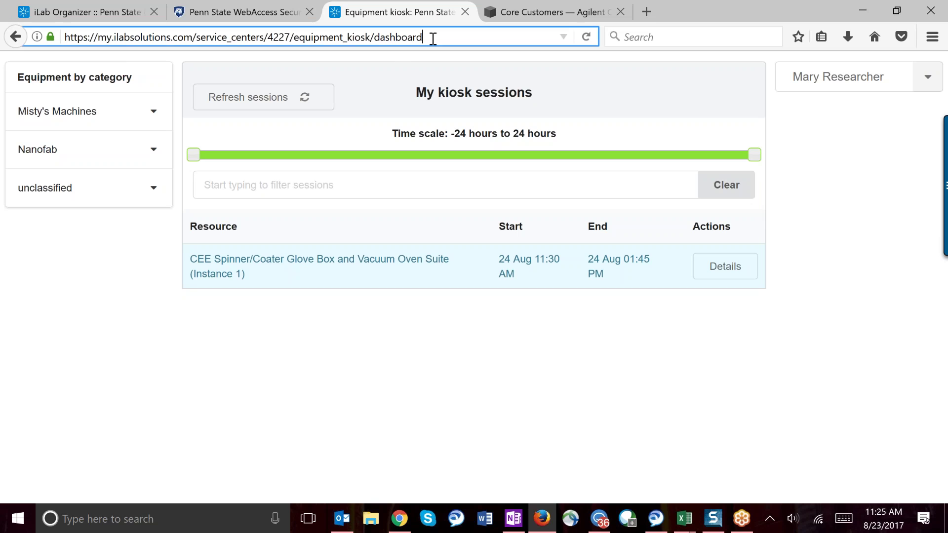
left_click(359, 35)
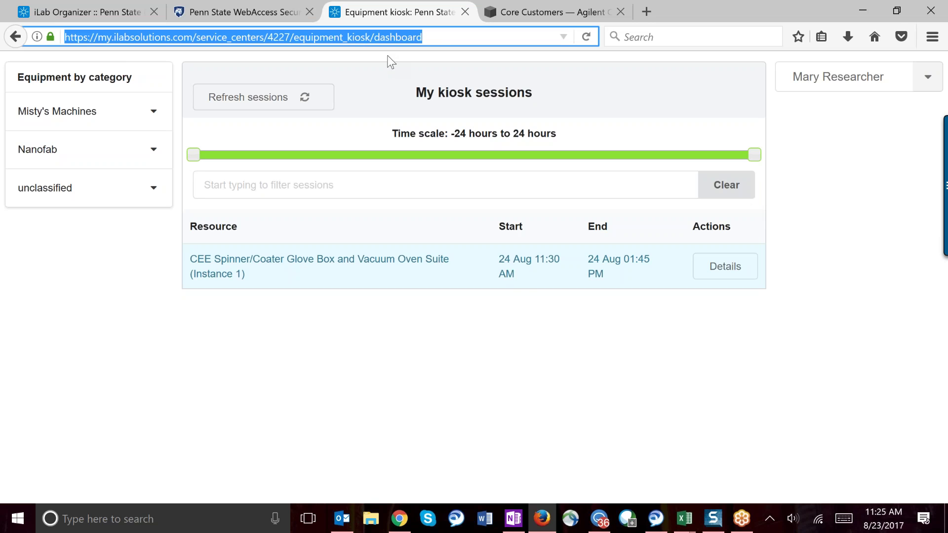
left_click(505, 294)
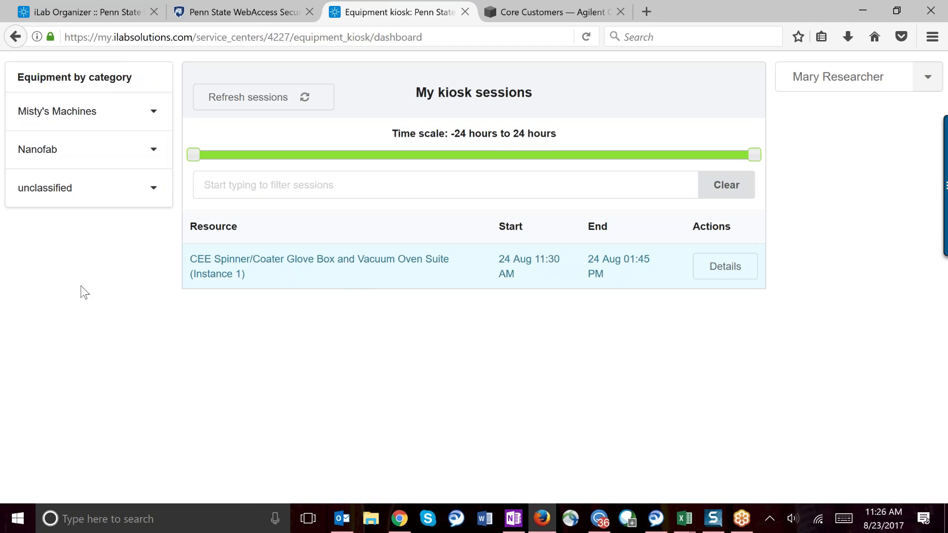
Step: Create a 0:15-hour session on CEE Spinner/Coater Instance 1 under Nanofab
left_click(131, 150)
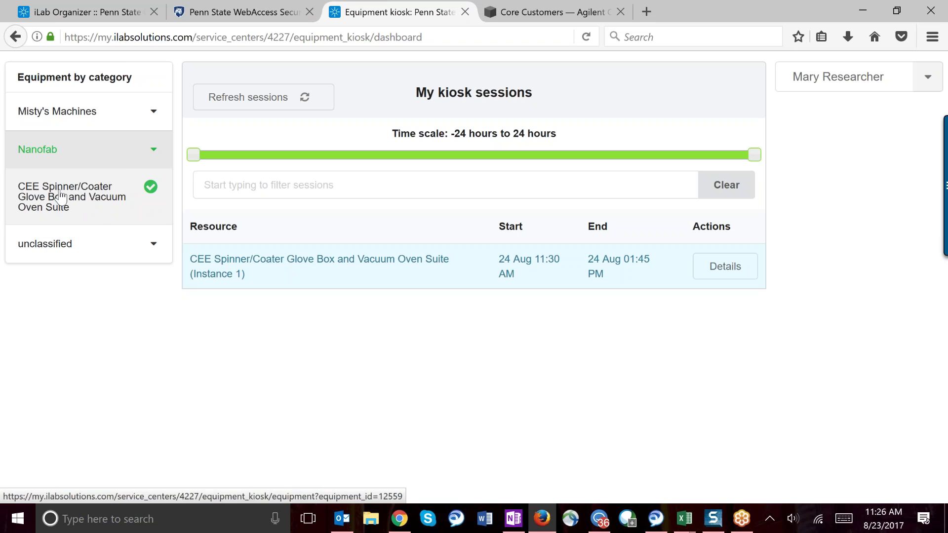
left_click(97, 201)
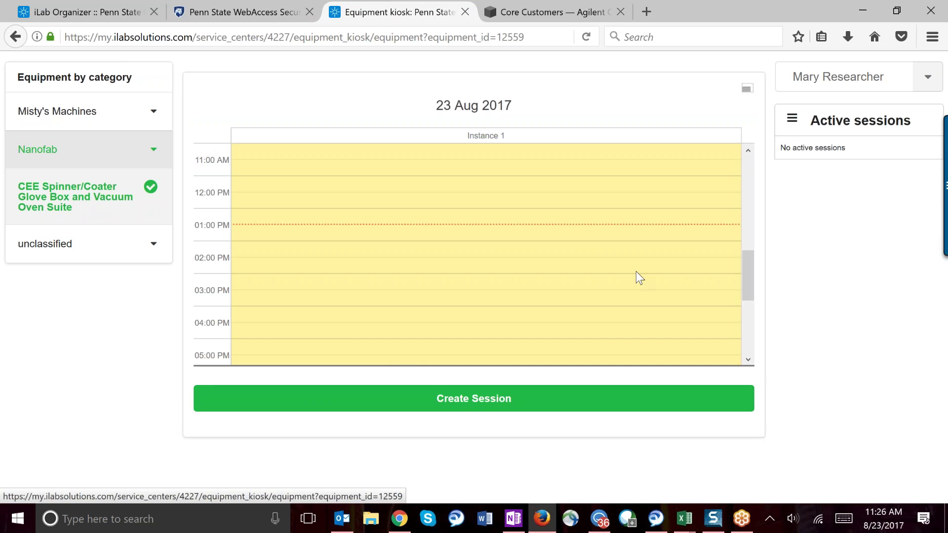
mouse_move(746, 283)
left_mouse_down()
mouse_move(742, 215)
mouse_move(742, 318)
mouse_move(742, 279)
left_mouse_up()
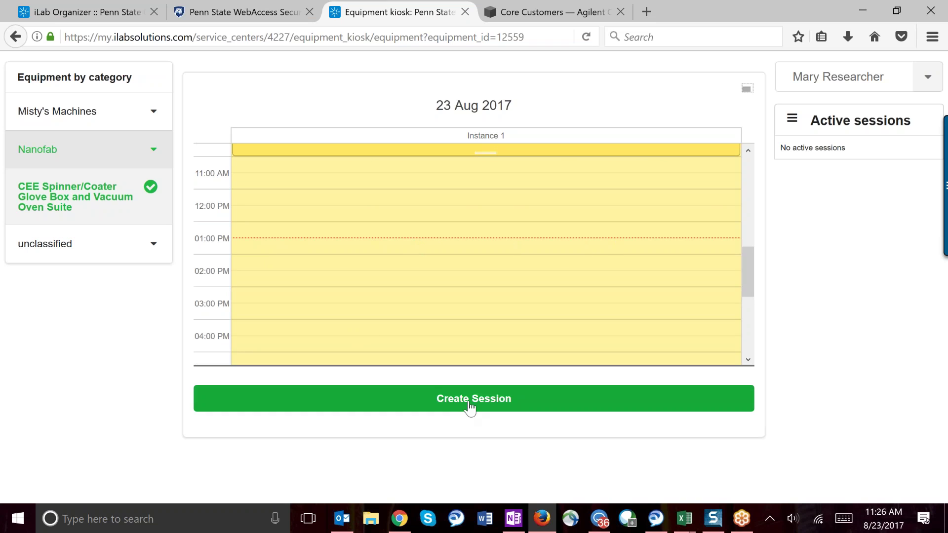
left_click(375, 402)
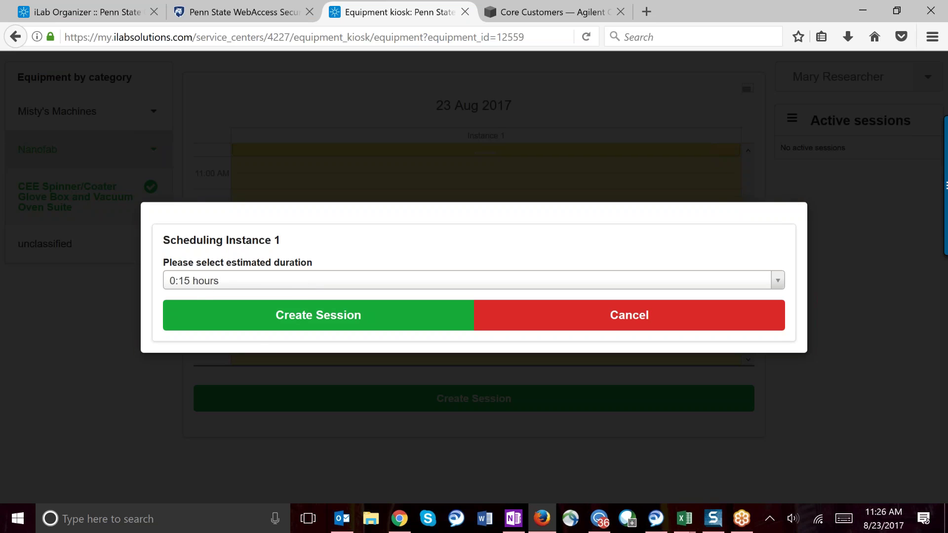
left_click(314, 283)
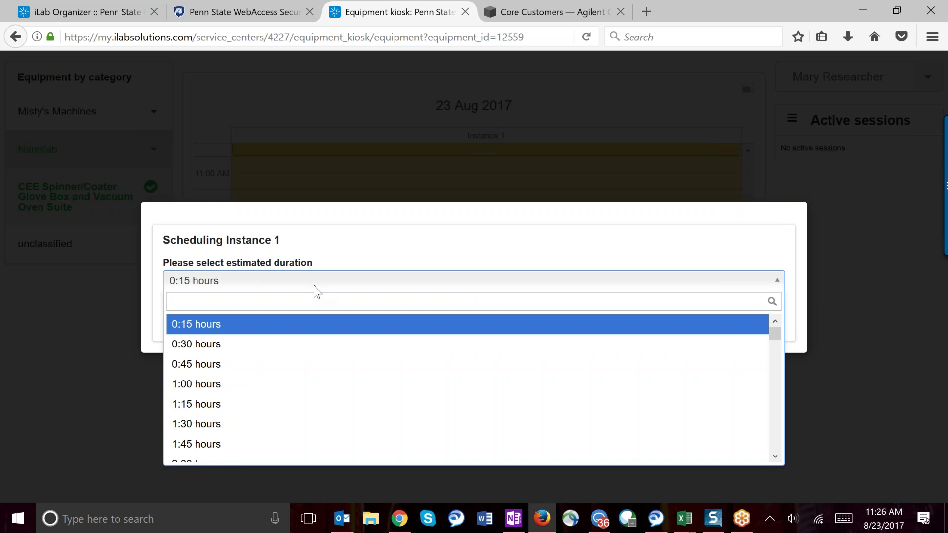
left_click(269, 327)
left_click(269, 328)
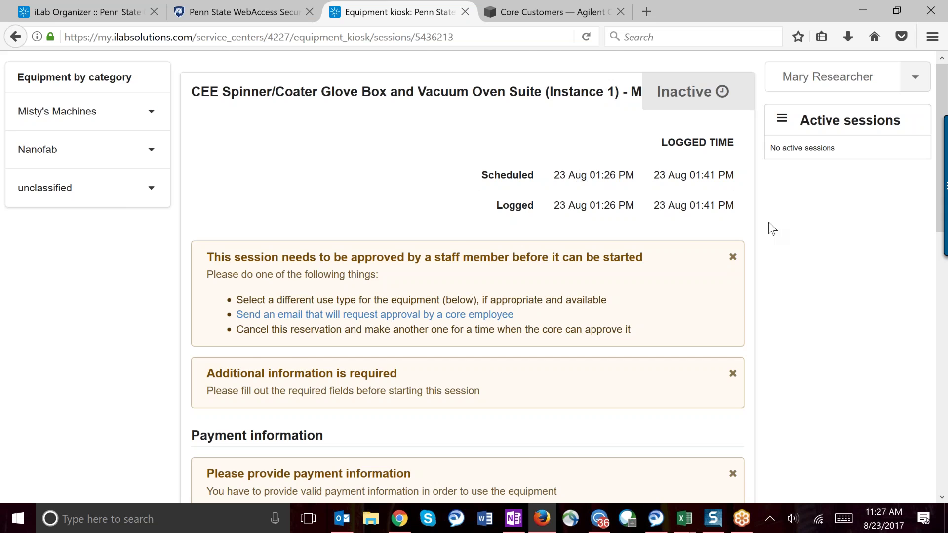
Step: Create a 1:00-hour session on Schedule A Instance 1 from the unclassified equipment category
scroll(786, 234, "down", 1)
scroll(784, 233, "down", 2)
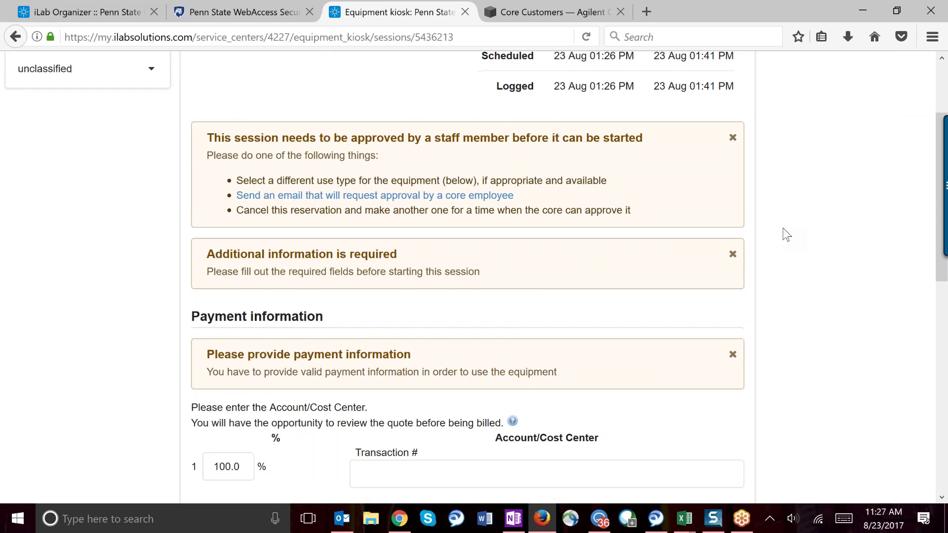
scroll(750, 212, "down", 2)
scroll(507, 119, "up", 5)
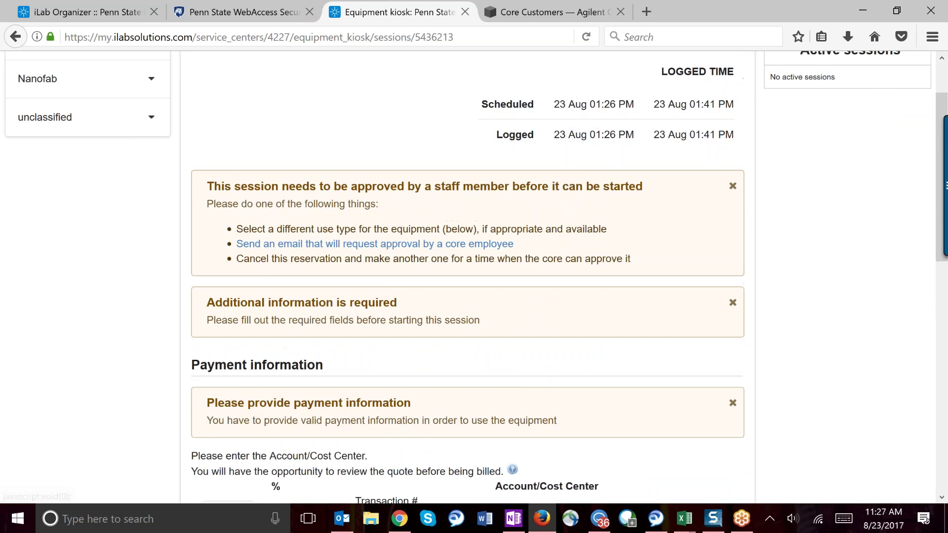
scroll(433, 189, "down", 7)
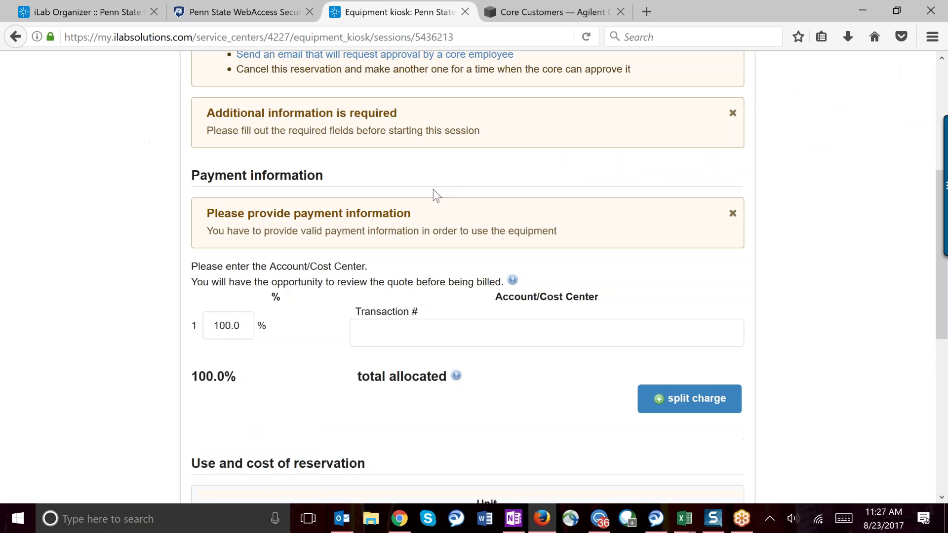
scroll(434, 188, "down", 3)
scroll(433, 188, "up", 10)
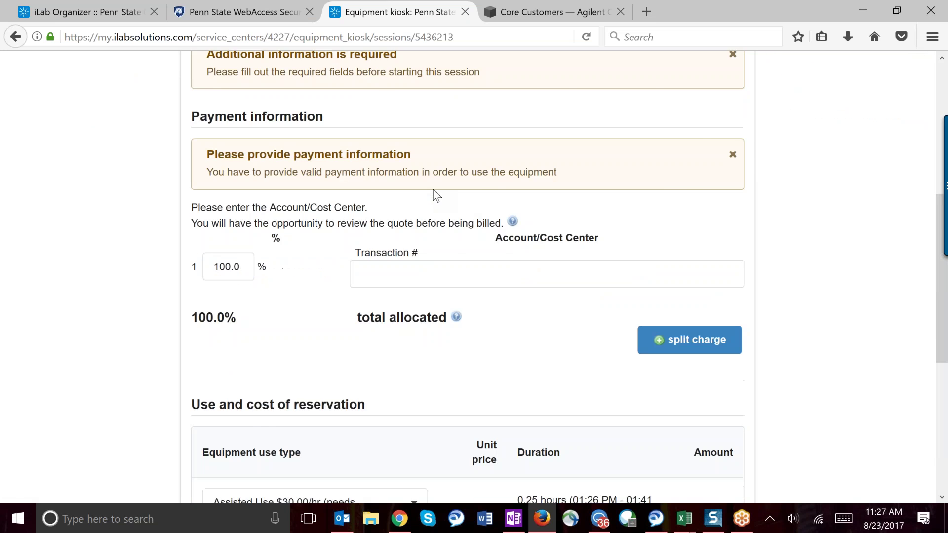
left_click(44, 184)
left_click(61, 223)
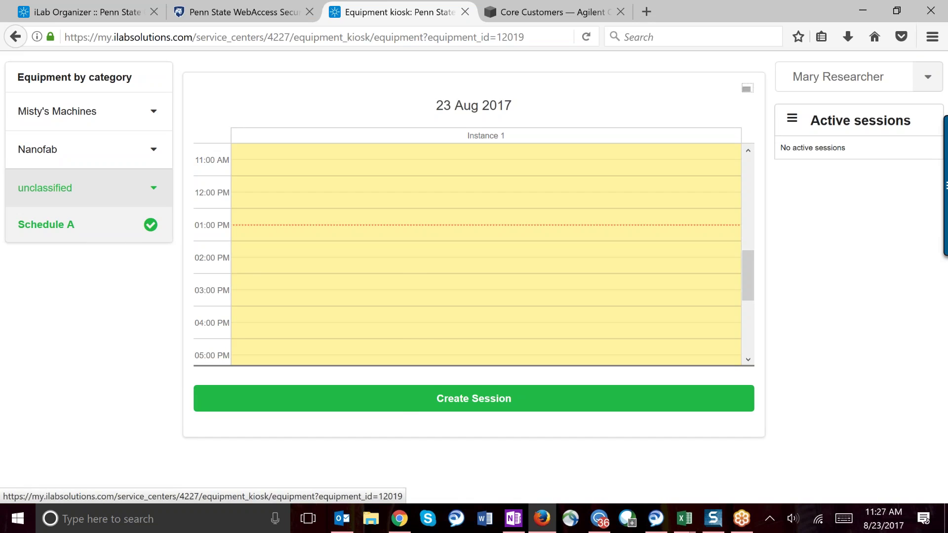
left_click(393, 399)
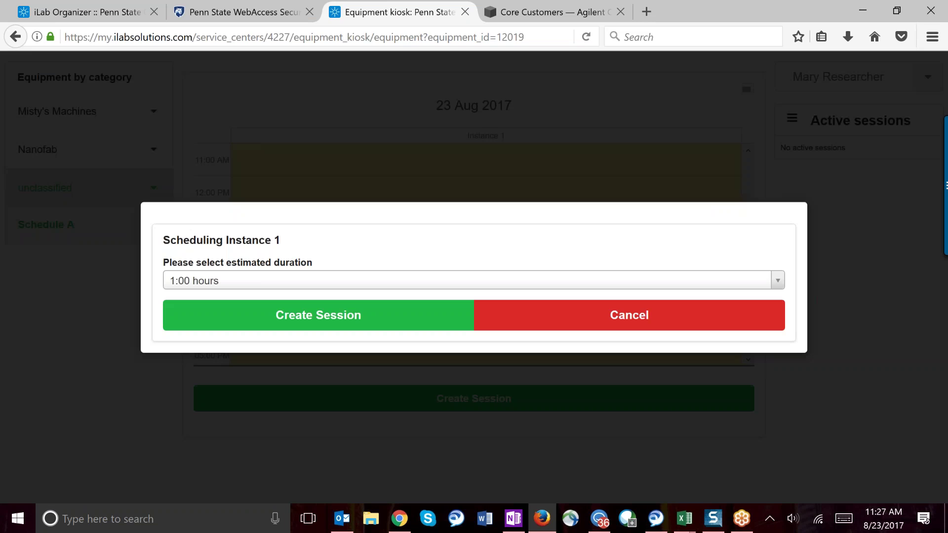
left_click(319, 314)
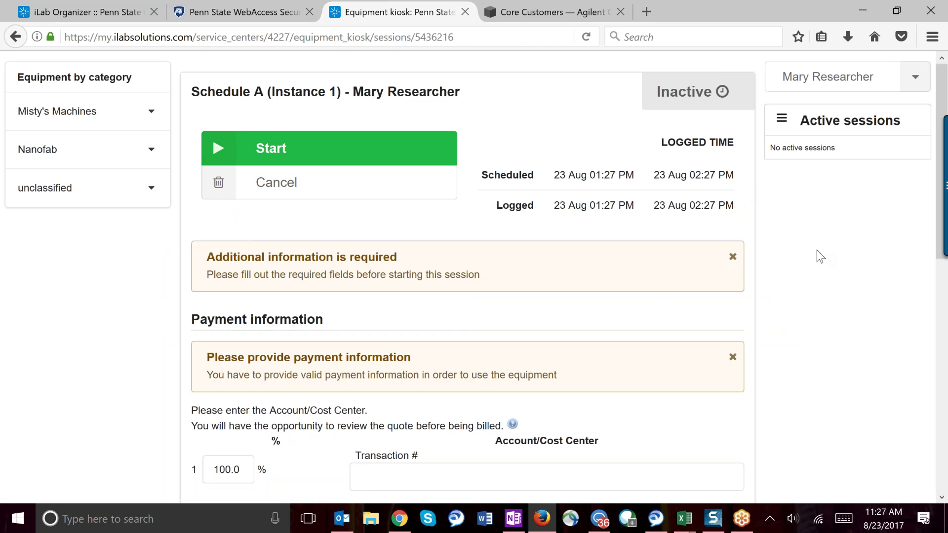
Step: Enter transaction 1234, choose Self Use $20.00/hr, add the note 'Test', and save
scroll(816, 250, "down", 1)
scroll(807, 255, "down", 3)
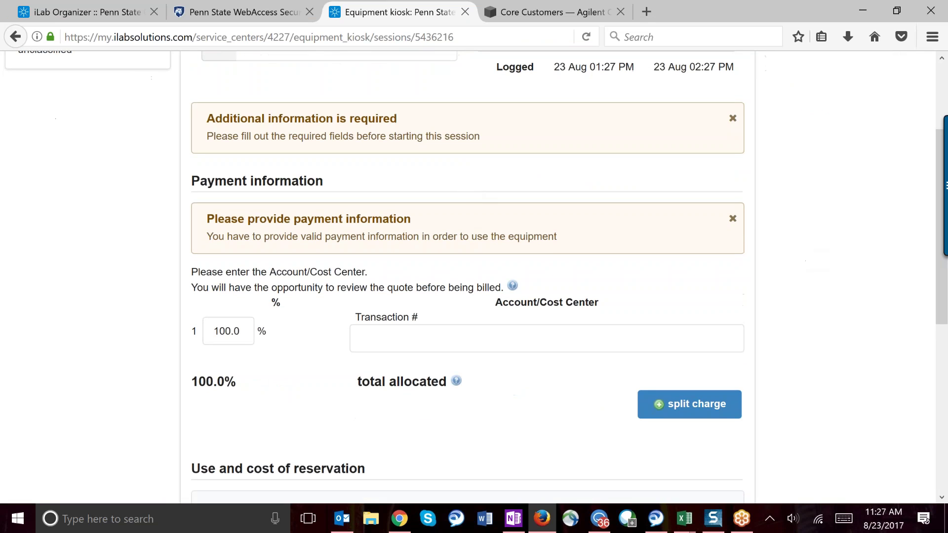
left_click(422, 336)
type("1234")
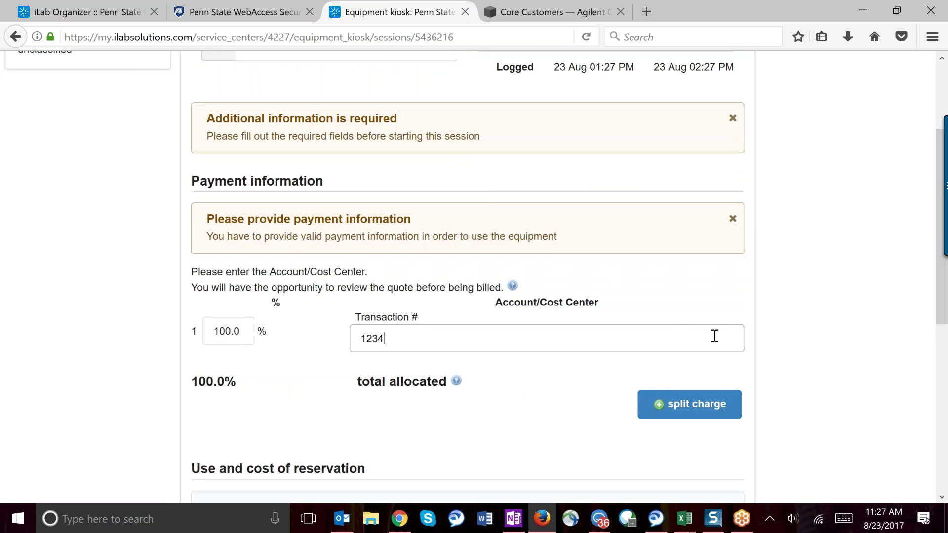
scroll(790, 275, "down", 5)
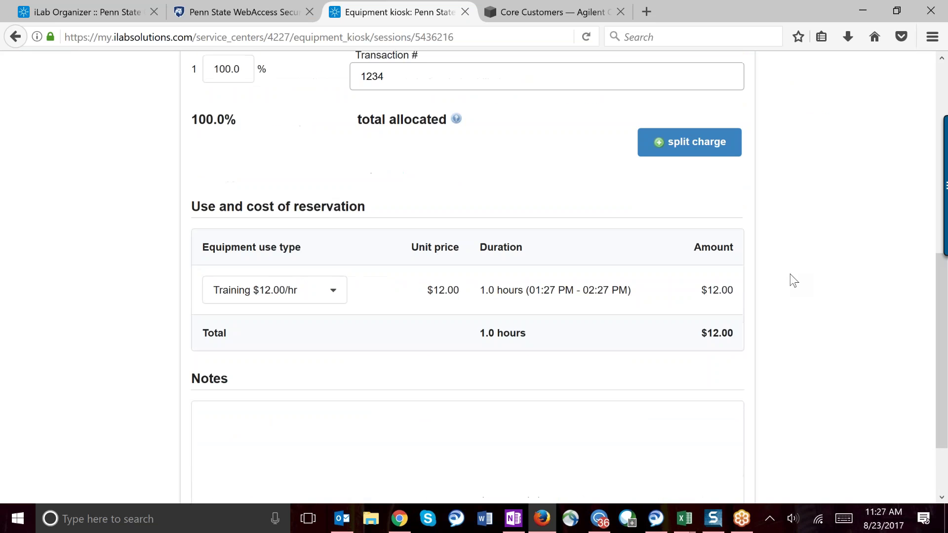
scroll(790, 274, "down", 1)
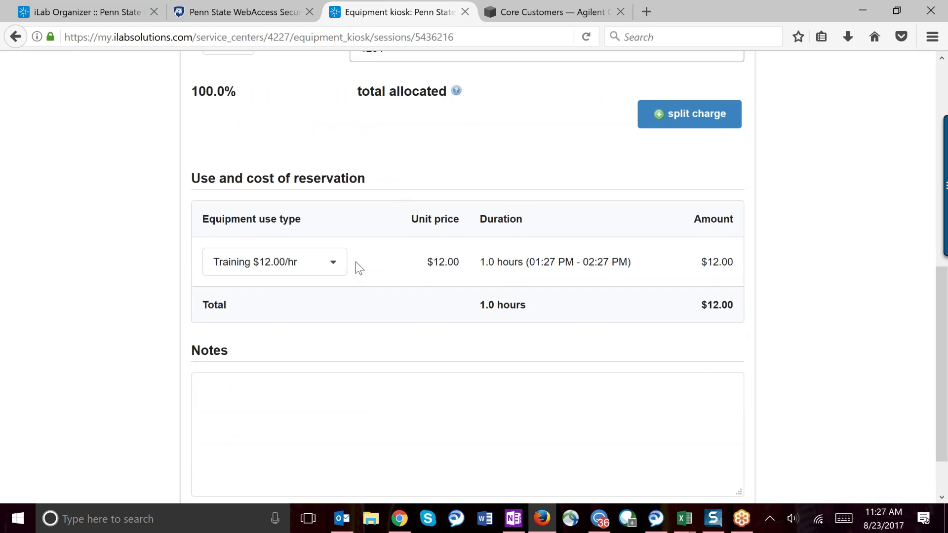
left_click(338, 268)
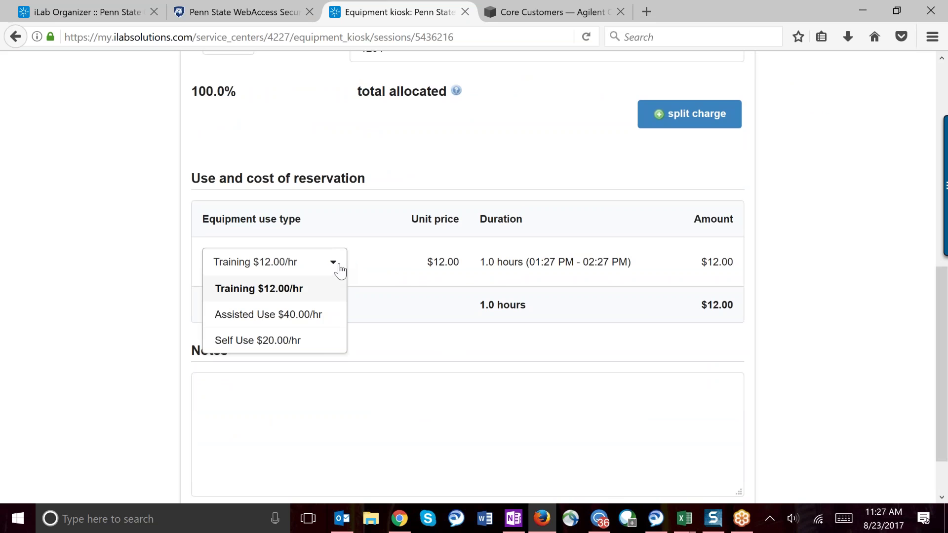
left_click(304, 340)
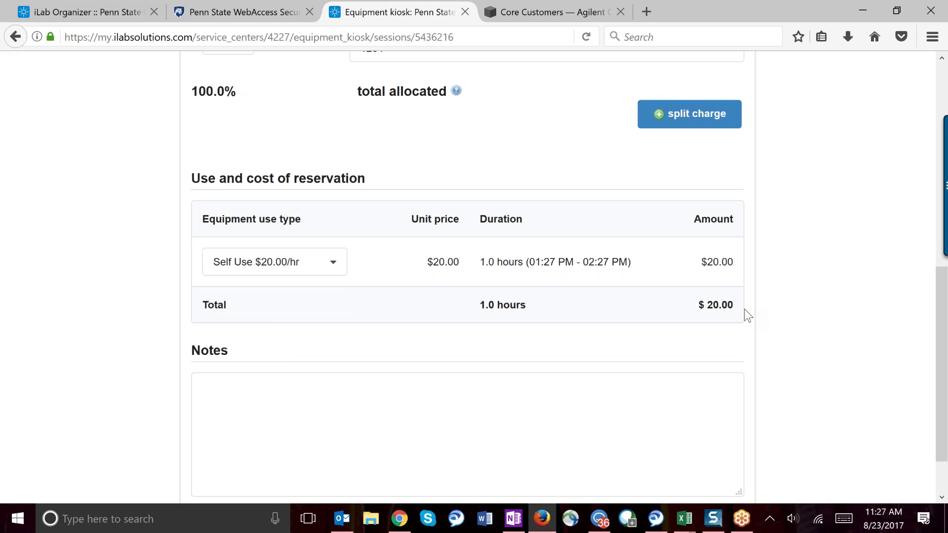
scroll(789, 289, "down", 2)
left_click(452, 366)
type("Test")
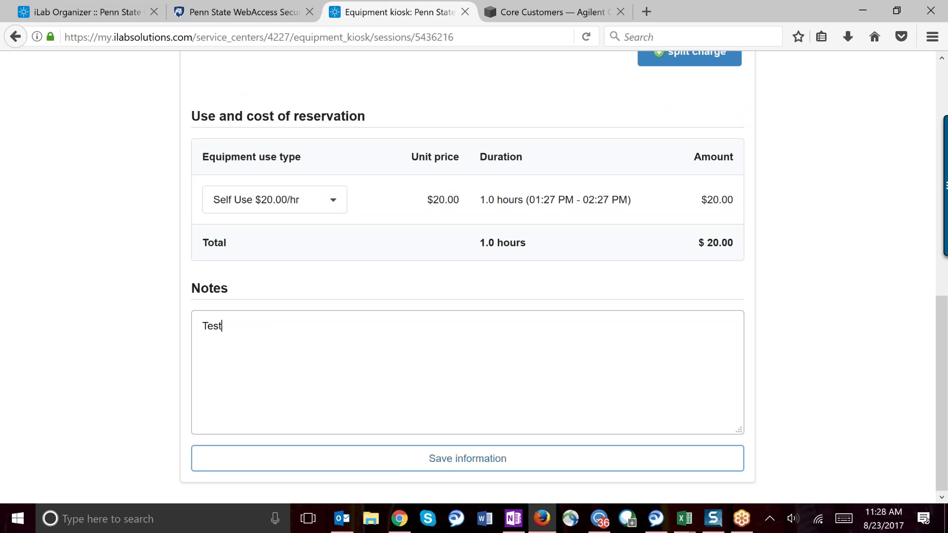
left_click(405, 464)
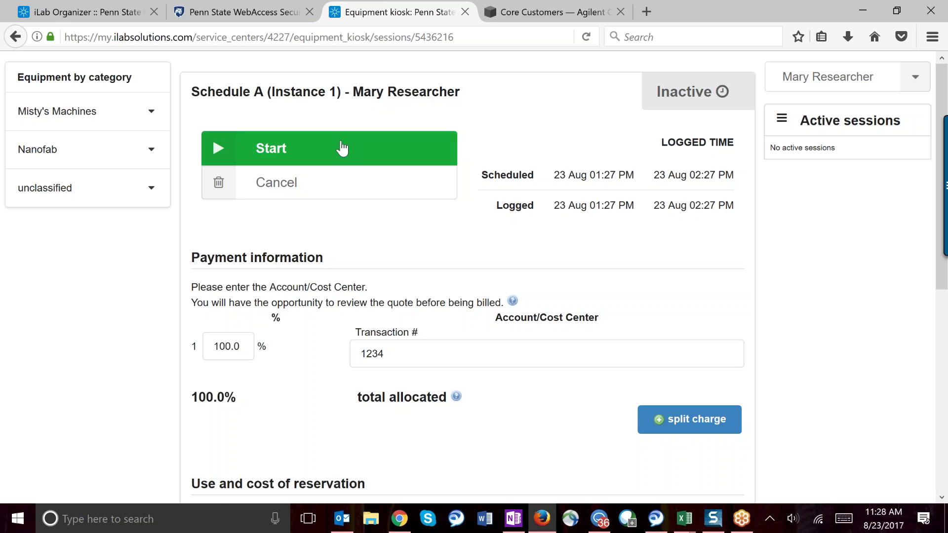
Step: Start the Schedule A session, attempt Log out & use equipment, and cancel the extension
left_click(258, 156)
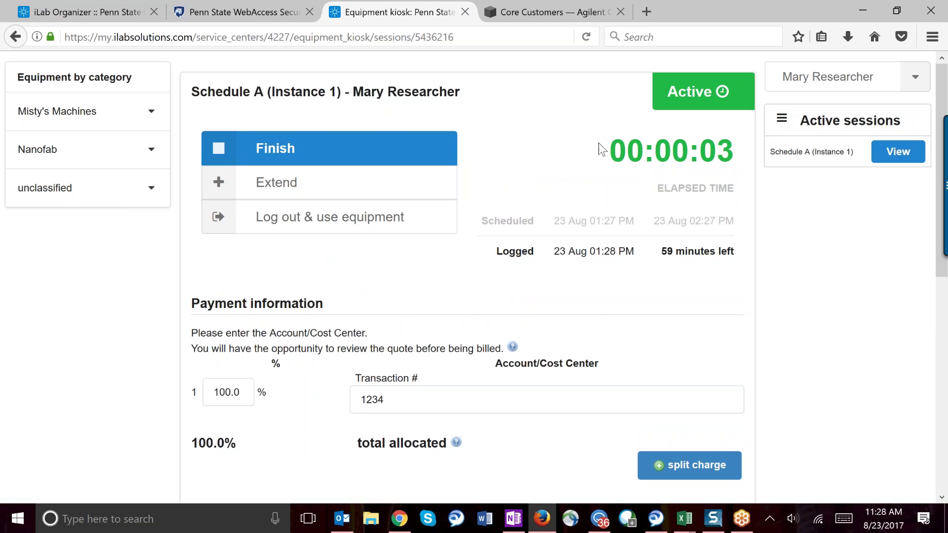
left_click_drag(620, 145, 734, 151)
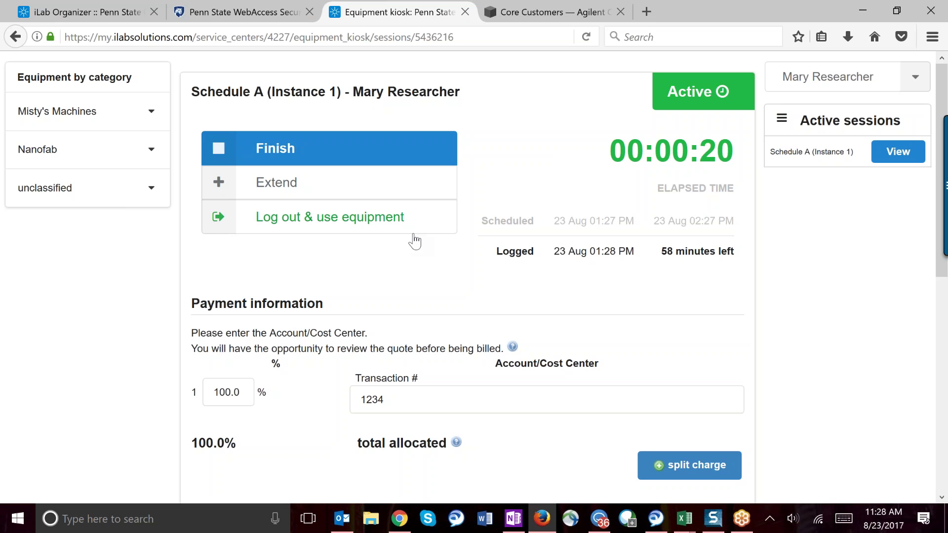
left_click(298, 227)
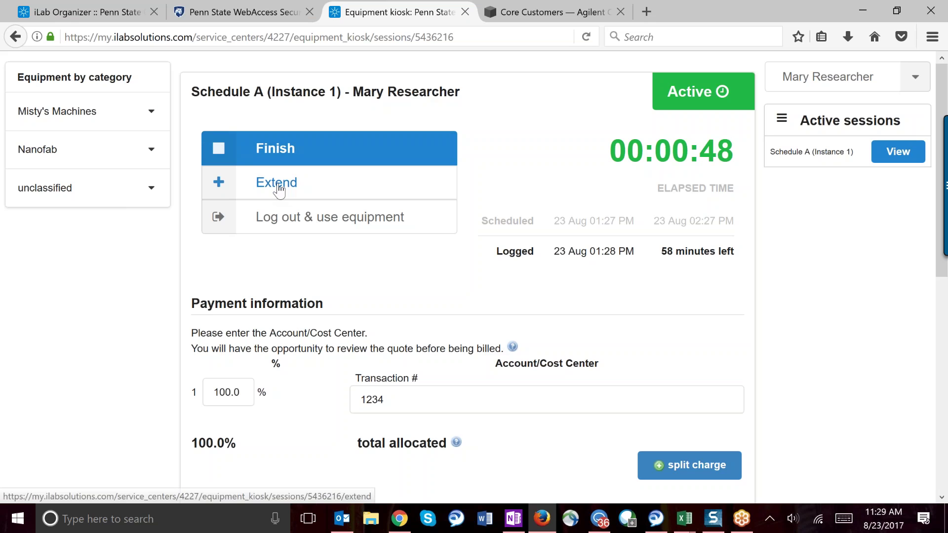
left_click(324, 190)
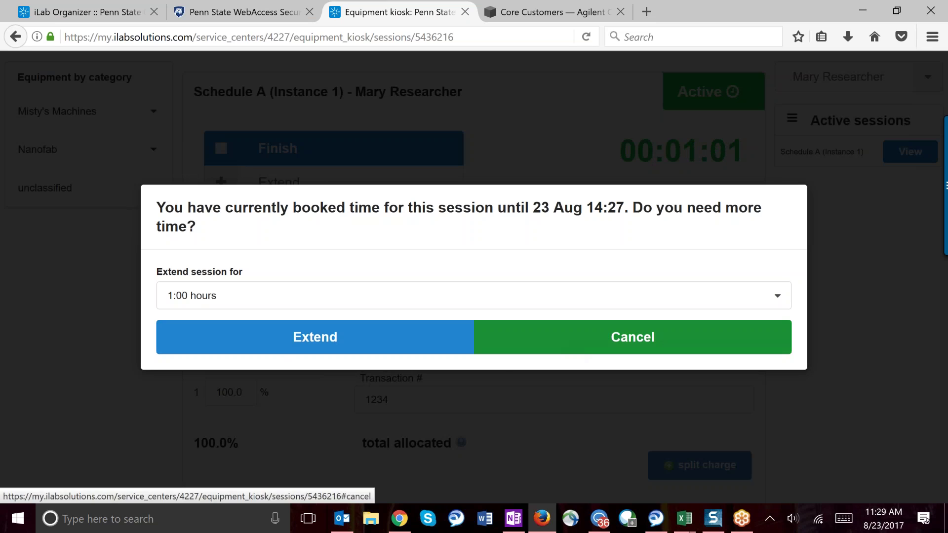
left_click(567, 351)
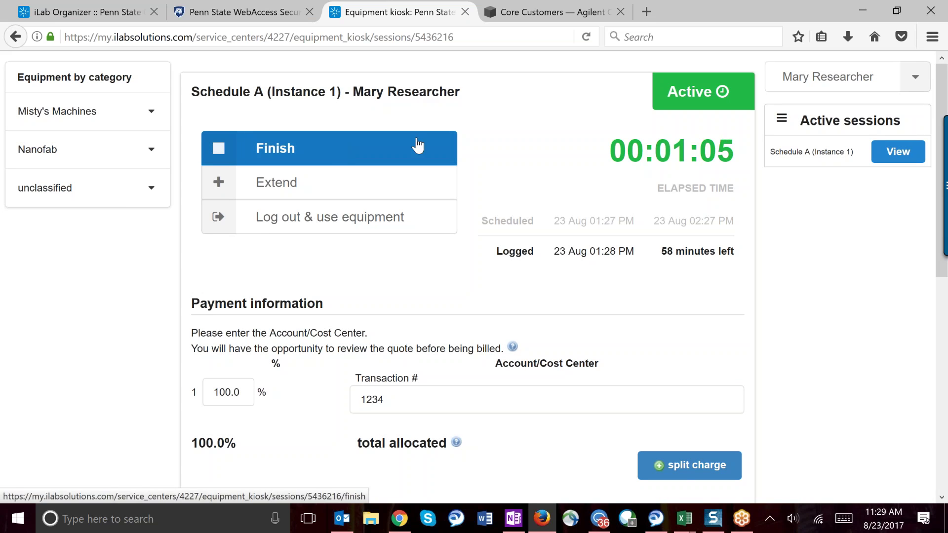
Step: Go to My kiosk sessions through the user account menu
left_click(897, 86)
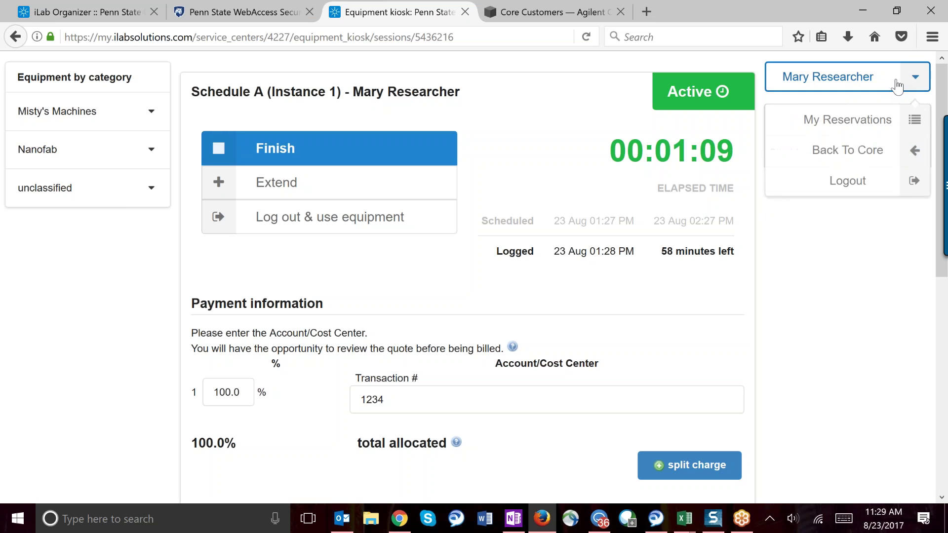
left_click(848, 123)
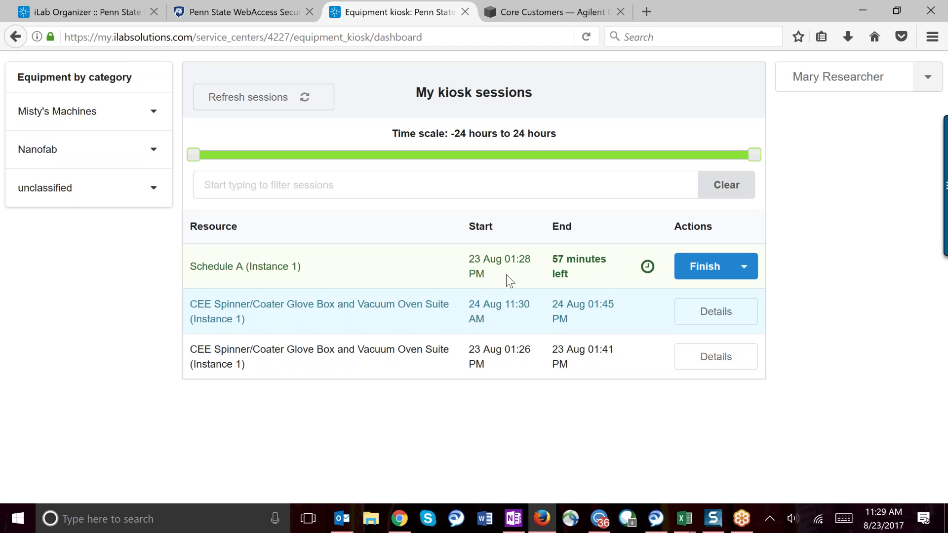
left_click_drag(573, 273, 557, 256)
left_click(555, 257)
Step: Finish the Schedule A session, ending it at 23 Aug 01:30 PM
mouse_move(647, 267)
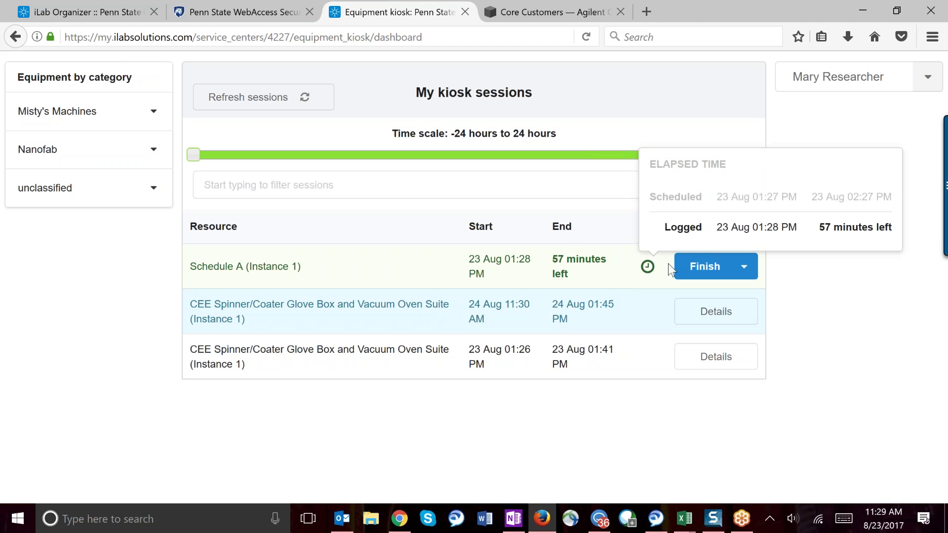
left_click(746, 272)
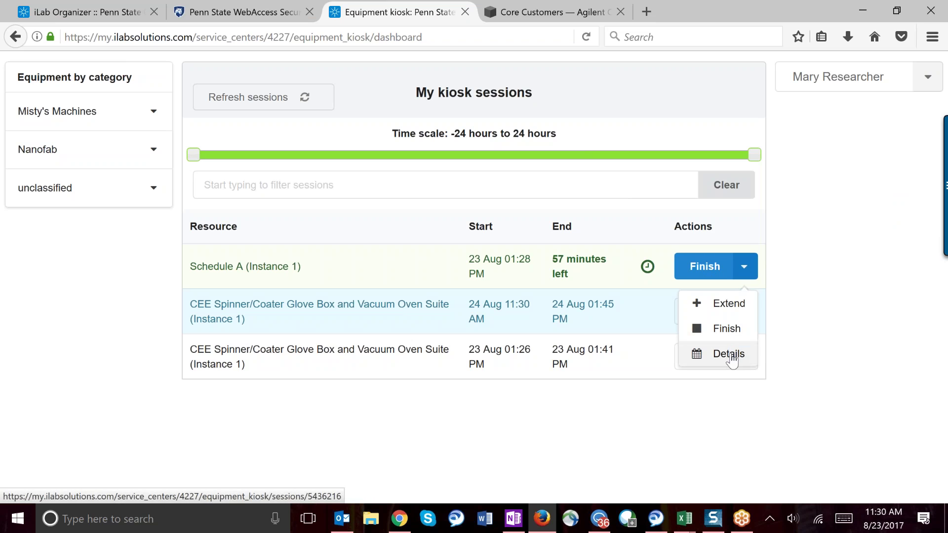
left_click(698, 269)
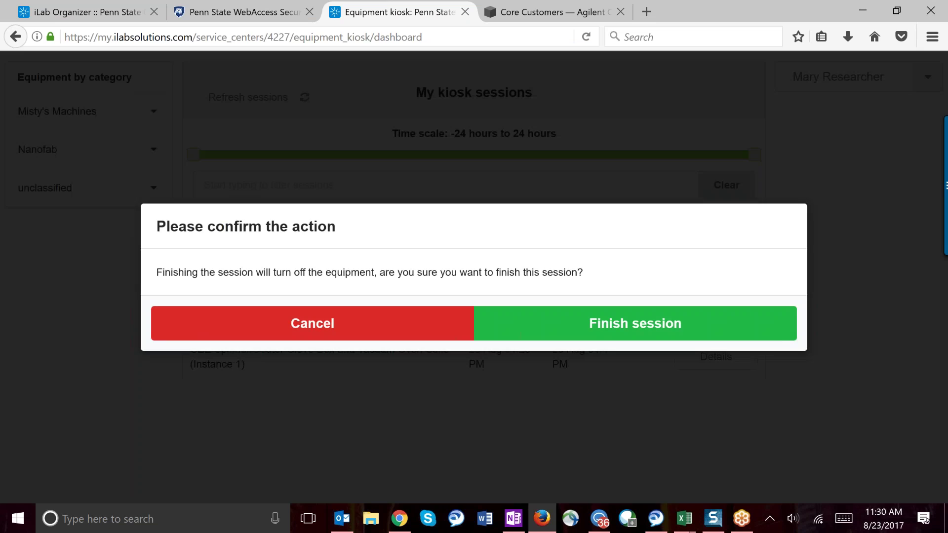
left_click(545, 327)
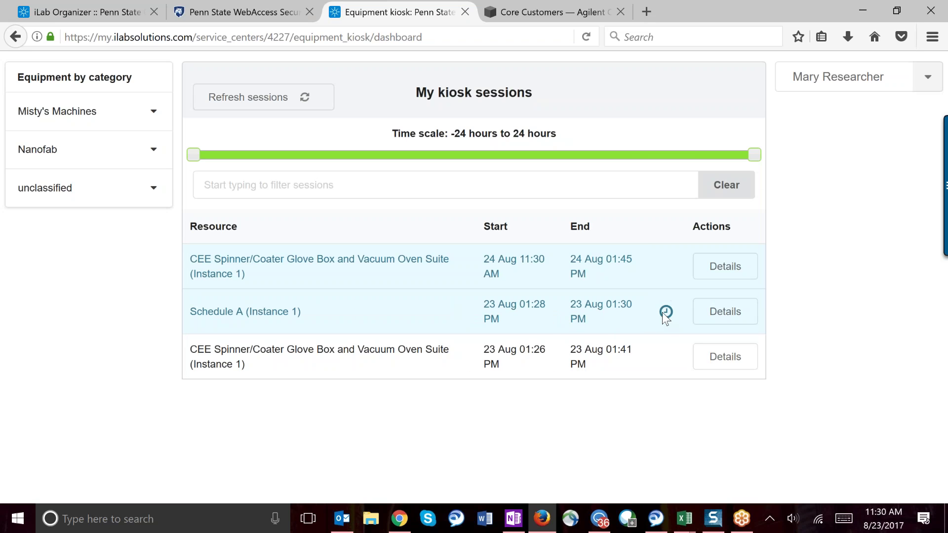
mouse_move(664, 312)
left_click(357, 185)
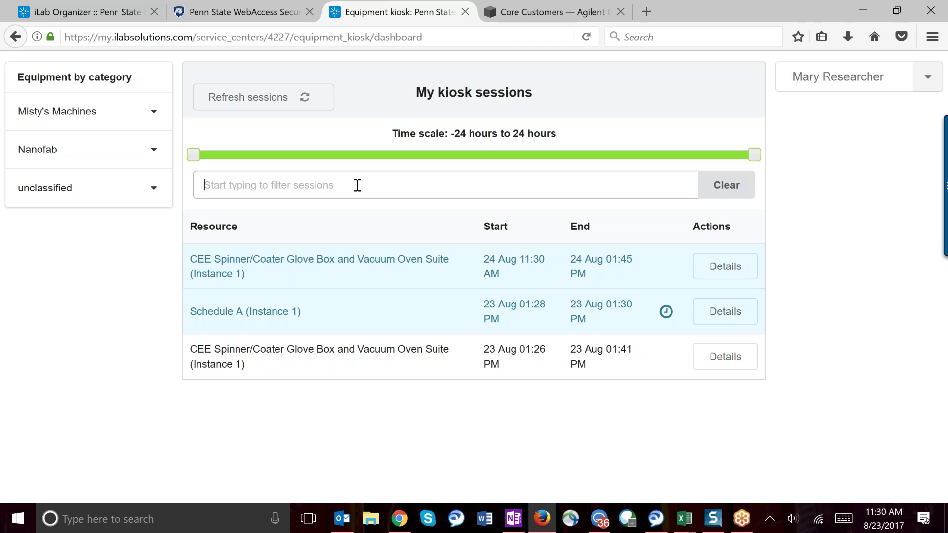
type("sch")
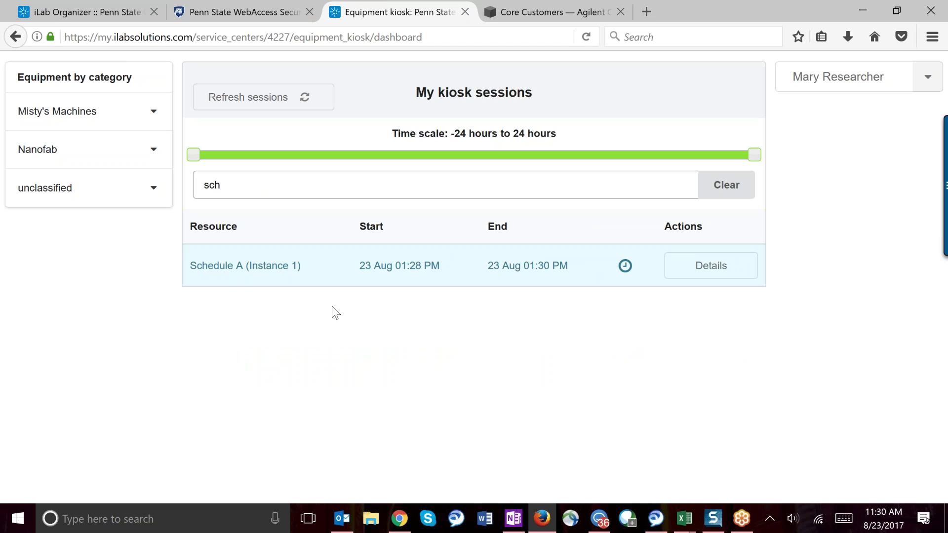
key("BackSpace")
key("BackSpace")
key("BackSpace")
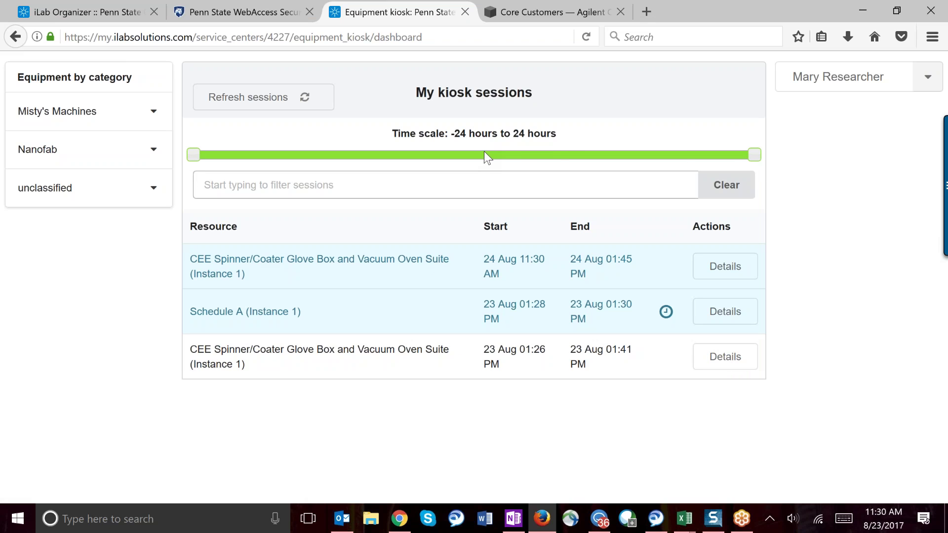
left_click_drag(754, 154, 559, 148)
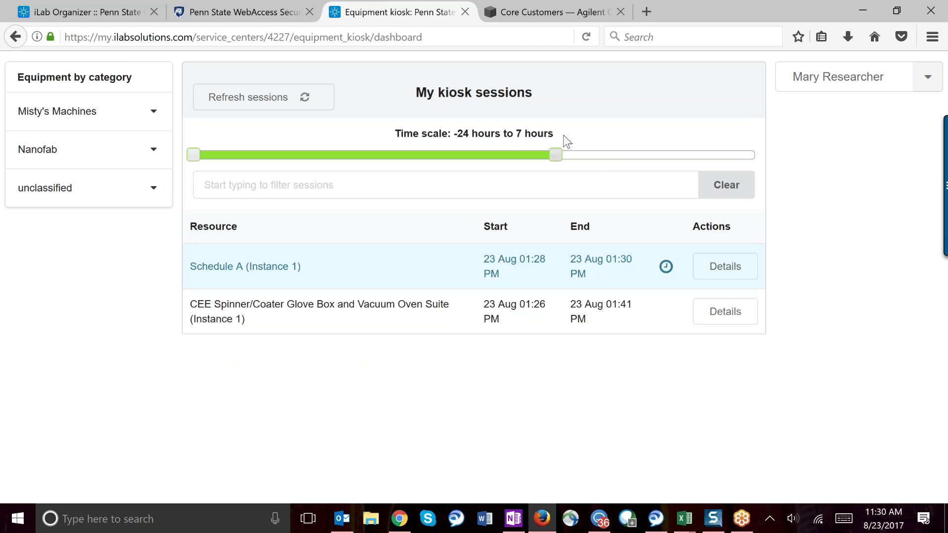
left_click_drag(557, 154, 762, 154)
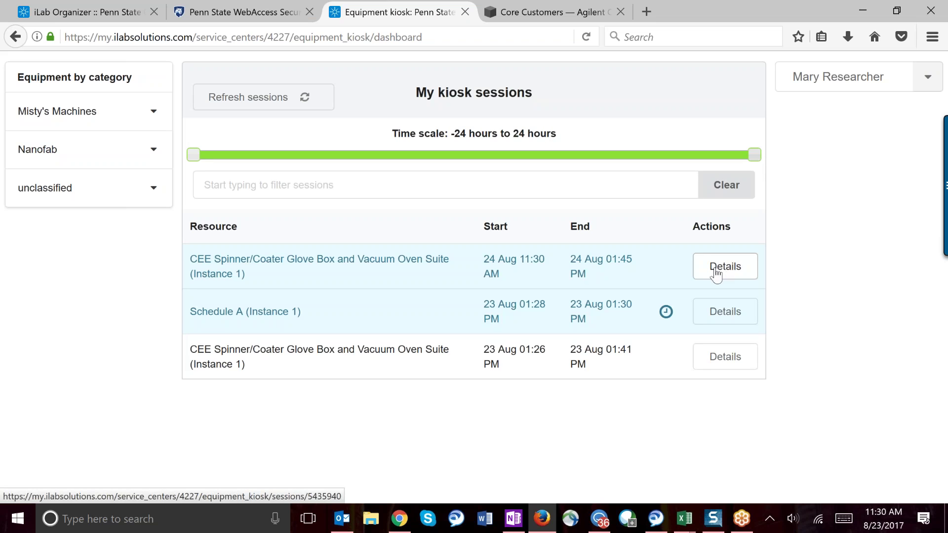
Step: Review the Schedule A session details: inactive, logged 23 Aug 01:28–01:30 PM
left_click(726, 312)
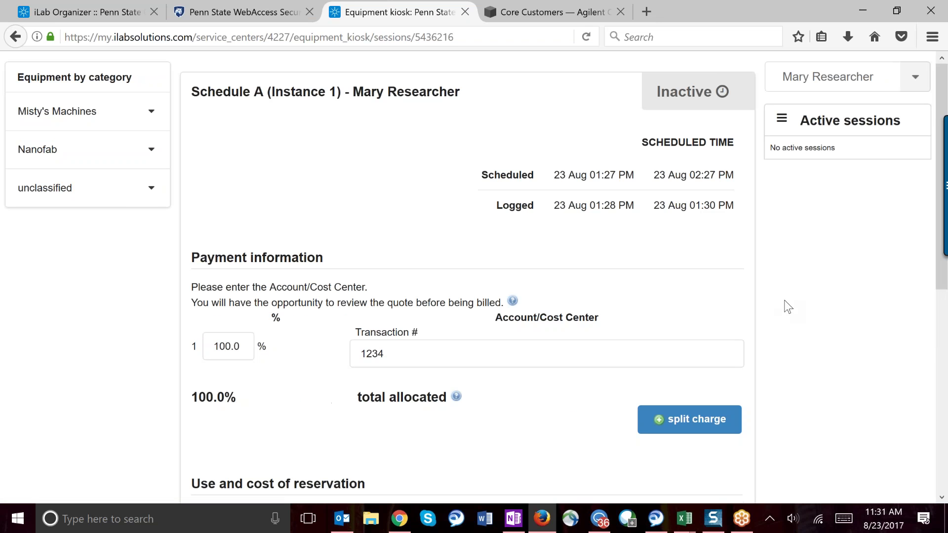
scroll(783, 310, "down", 1)
scroll(782, 310, "up", 1)
left_click_drag(554, 206, 734, 206)
left_click(793, 220)
scroll(794, 259, "down", 1)
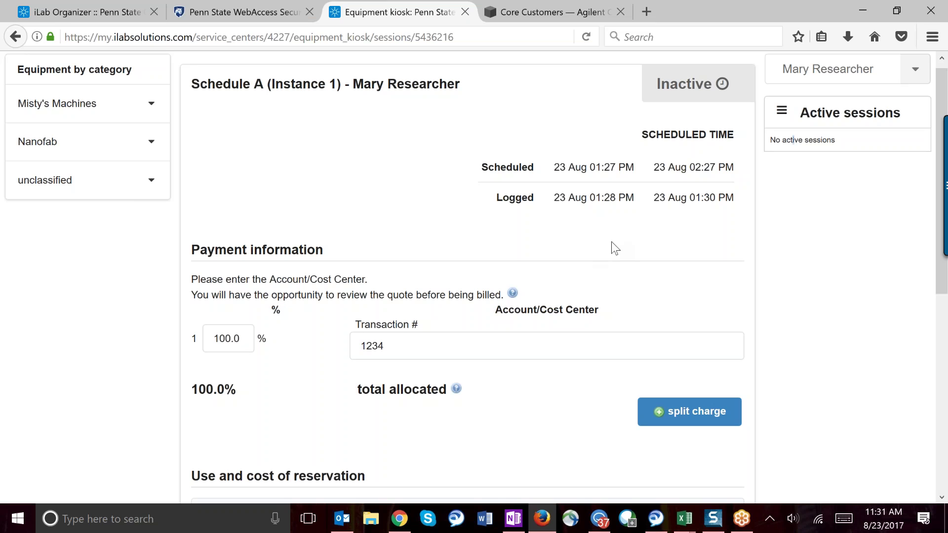
left_click(937, 38)
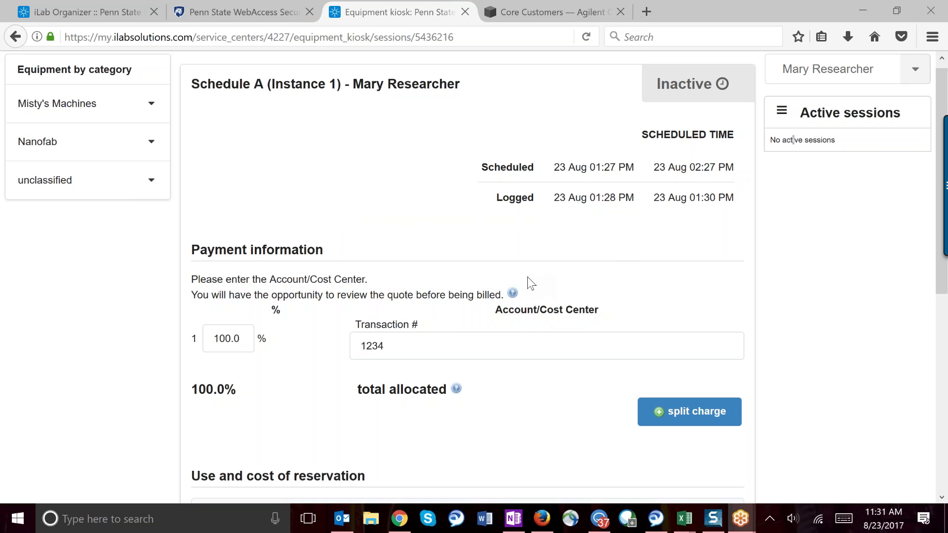